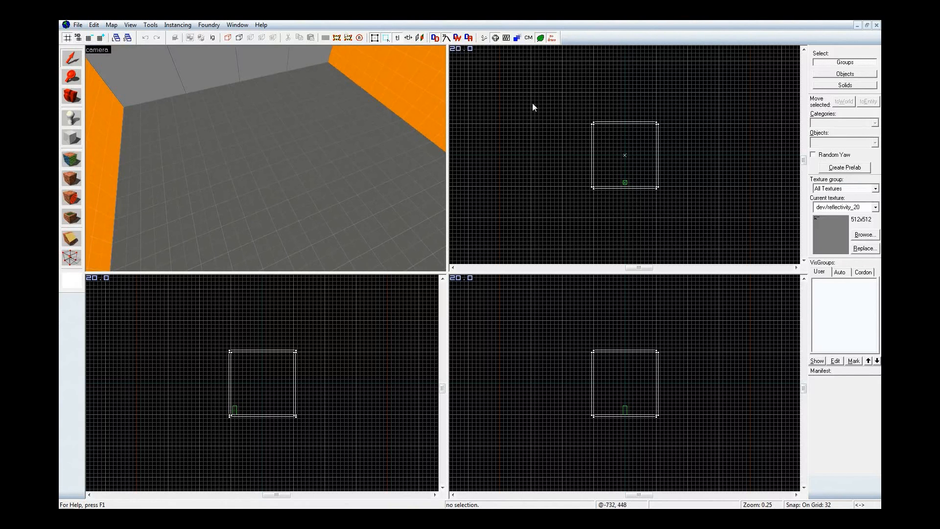
Place a logic_timer entity on the floor near the middle of the room
{"action": "key", "text": "shift+e"}
{"action": "double_click", "coordinate": [837, 139]}
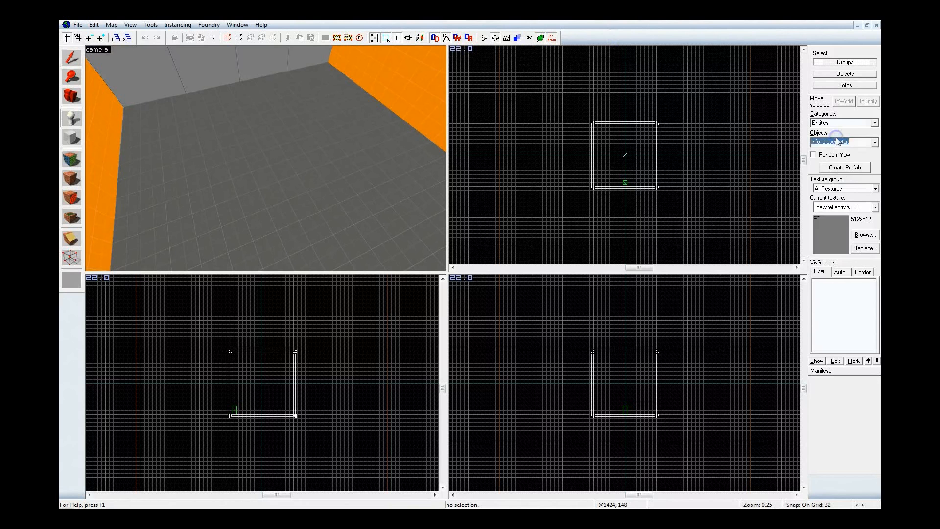
{"action": "type", "text": "timer"}
{"action": "left_click", "coordinate": [845, 152]}
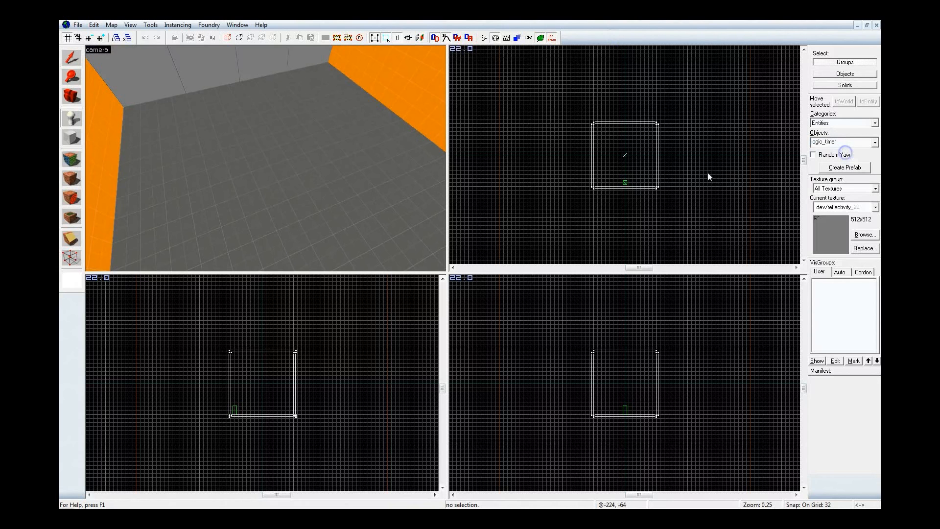
{"action": "left_click", "coordinate": [253, 173]}
{"action": "key", "text": "shift+s"}
Move the logic_timer to -64, -64 on the grid and place a copy of it at 64, -64
{"action": "key", "text": "z"}
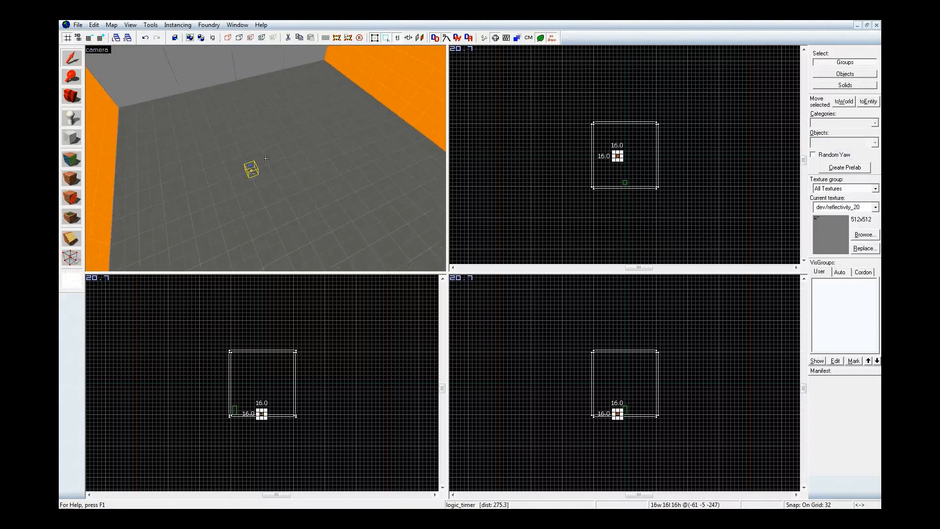
{"action": "key", "text": "w"}
{"action": "key", "text": "z"}
{"action": "scroll", "coordinate": [612, 152], "scroll_direction": "up", "scroll_amount": 4}
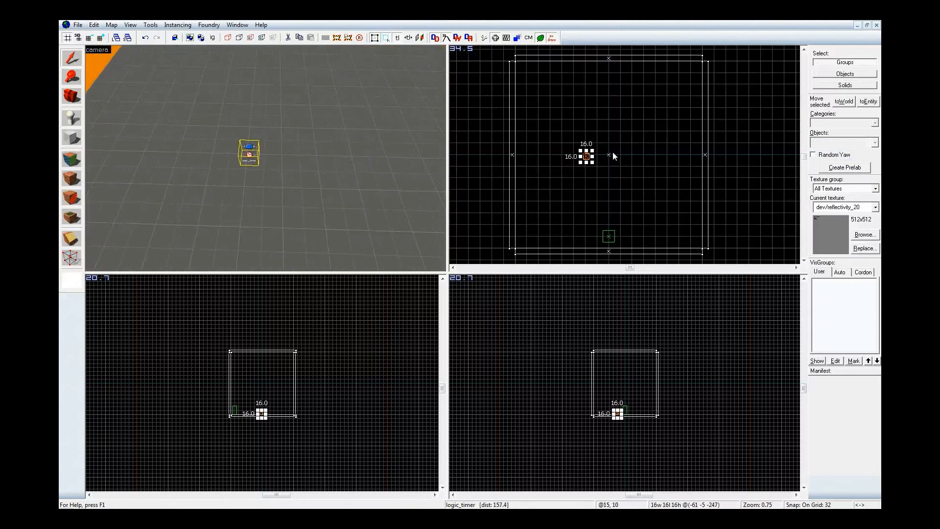
{"action": "left_click_drag", "start_coordinate": [559, 164], "coordinate": [558, 218]}
{"action": "scroll", "coordinate": [612, 142], "scroll_direction": "down", "scroll_amount": 2}
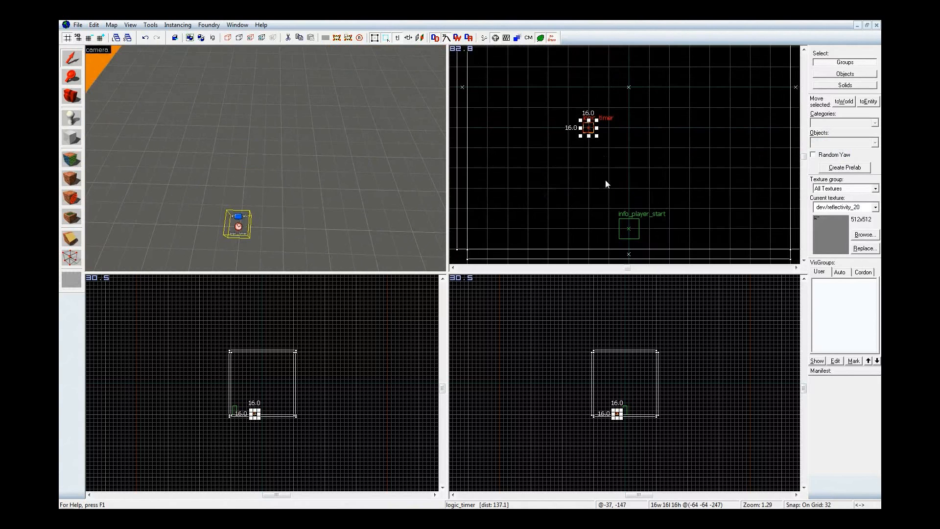
{"action": "left_click_drag", "start_coordinate": [588, 127], "coordinate": [664, 127], "text": "shift"}
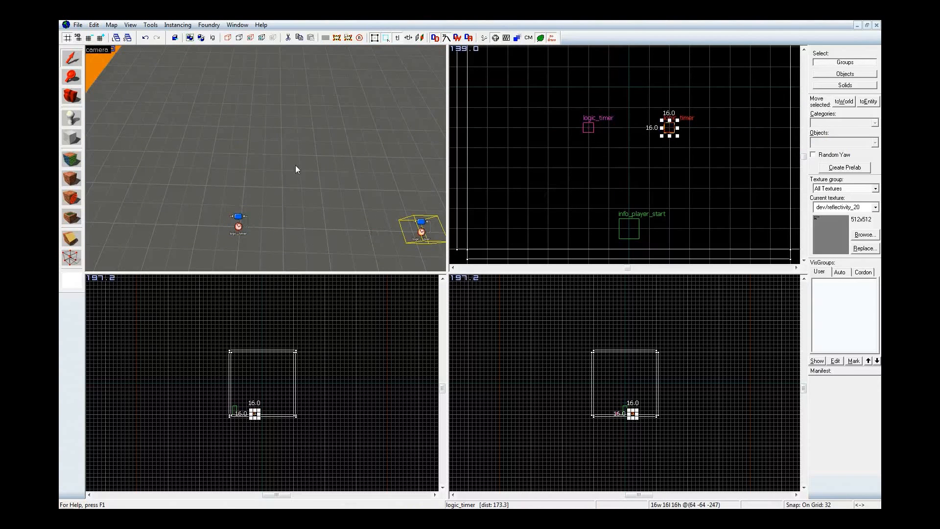
Name the original logic_timer Incrementer and apply the change
{"action": "key", "text": "z"}
{"action": "key", "text": "z"}
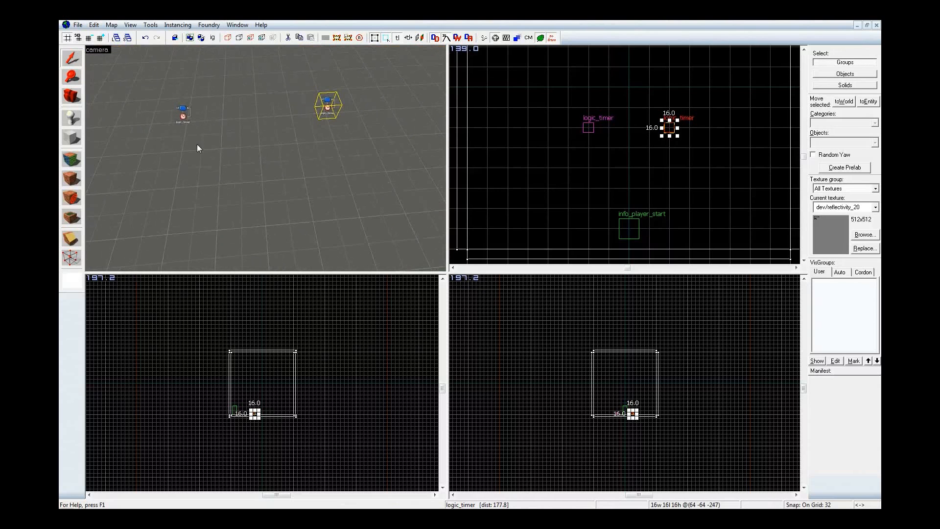
{"action": "left_click", "coordinate": [182, 117]}
{"action": "double_click", "coordinate": [182, 117]}
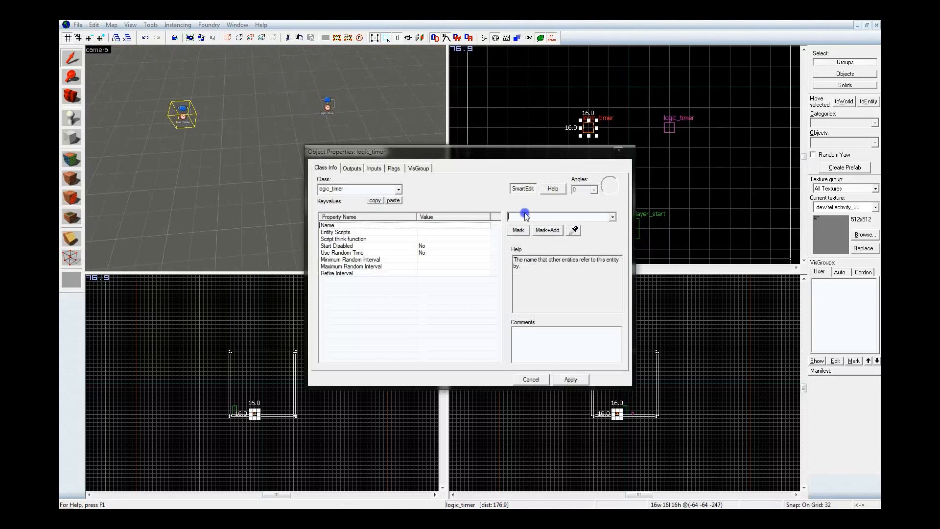
{"action": "type", "text": "Incrementer"}
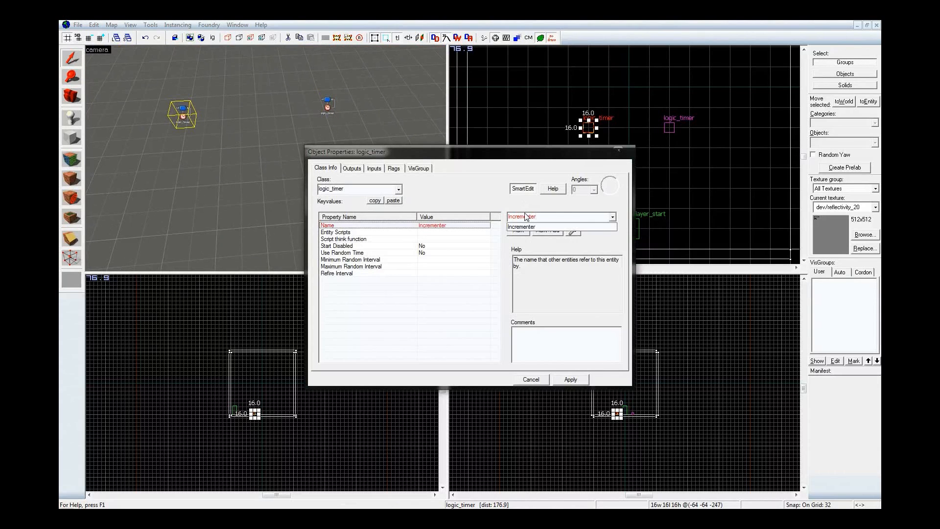
{"action": "key", "text": "Return"}
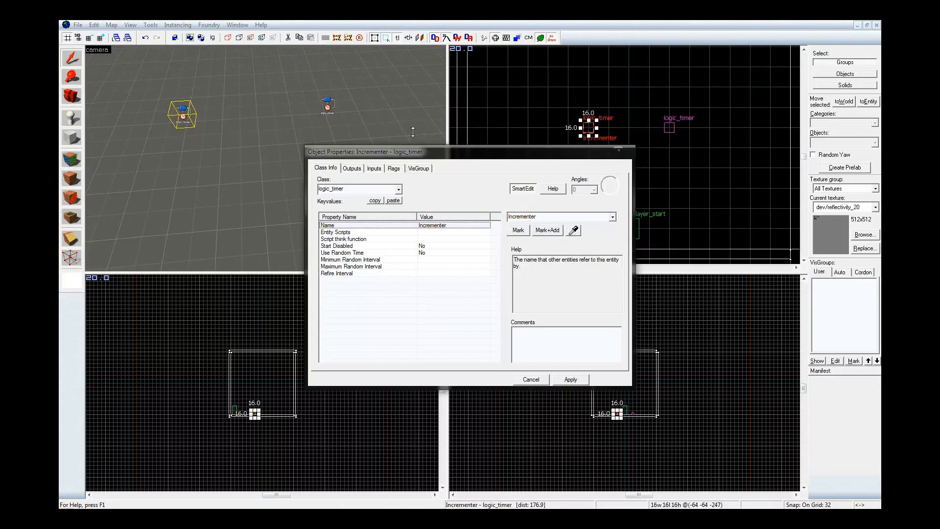
Name the copied logic_timer Decrementer, apply the change and close its properties
{"action": "left_click", "coordinate": [327, 104]}
{"action": "left_click", "coordinate": [592, 221]}
{"action": "type", "text": "De"}
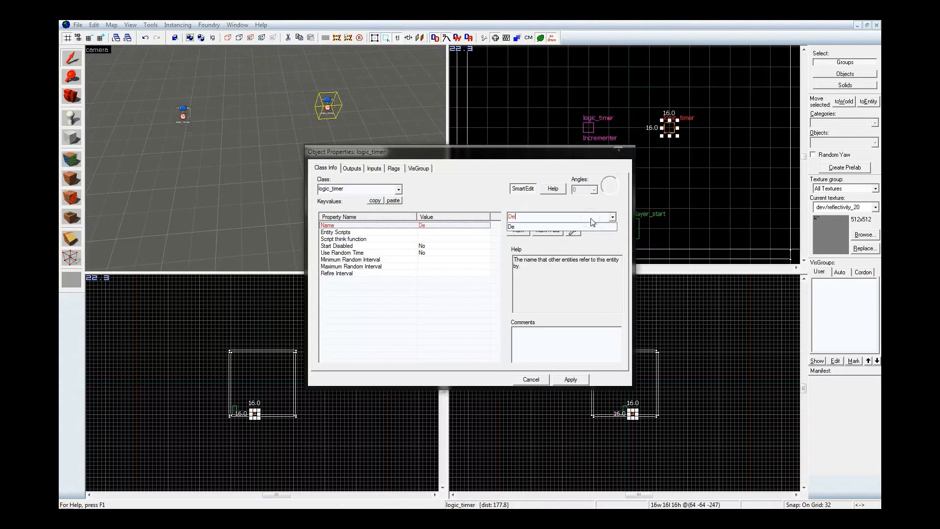
{"action": "type", "text": "crementer"}
{"action": "key", "text": "Return"}
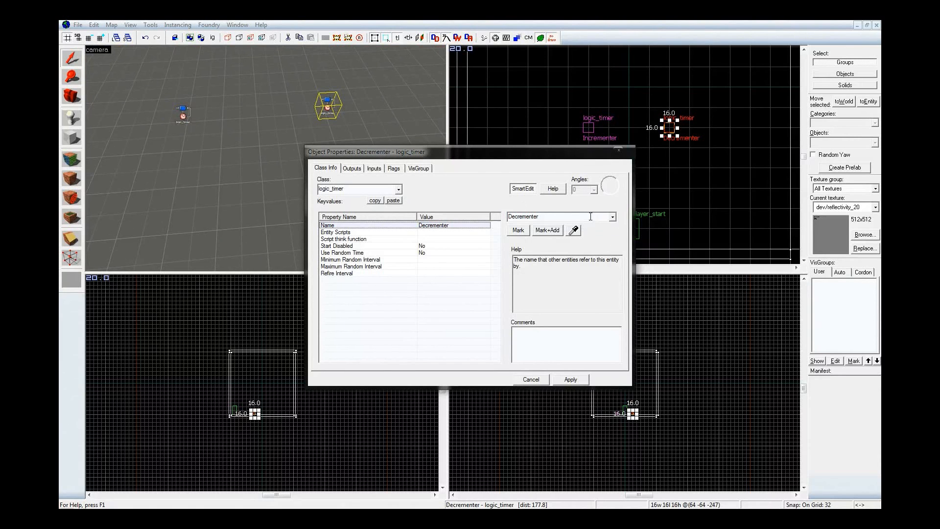
{"action": "left_click", "coordinate": [618, 150]}
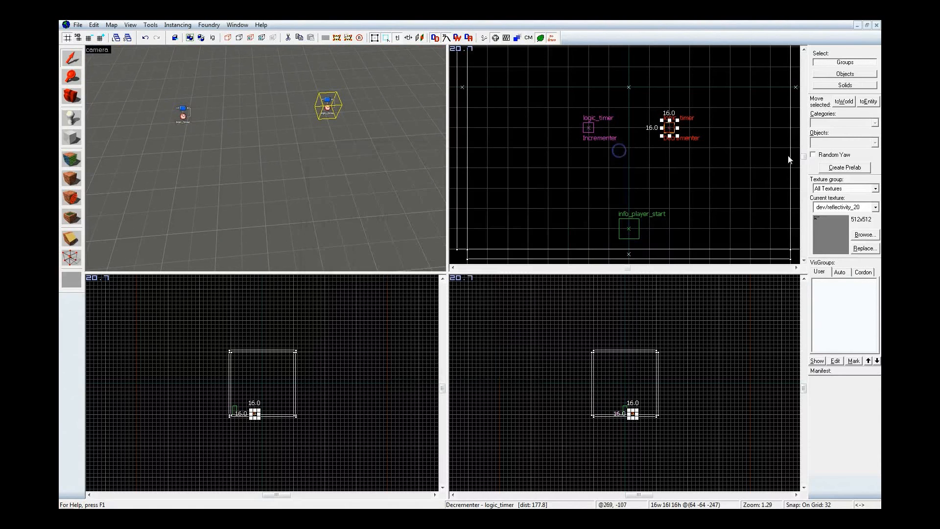
Place a math_counter entity on the floor midway between the Incrementer and Decrementer timers
{"action": "key", "text": "shift+e"}
{"action": "left_click", "coordinate": [834, 142]}
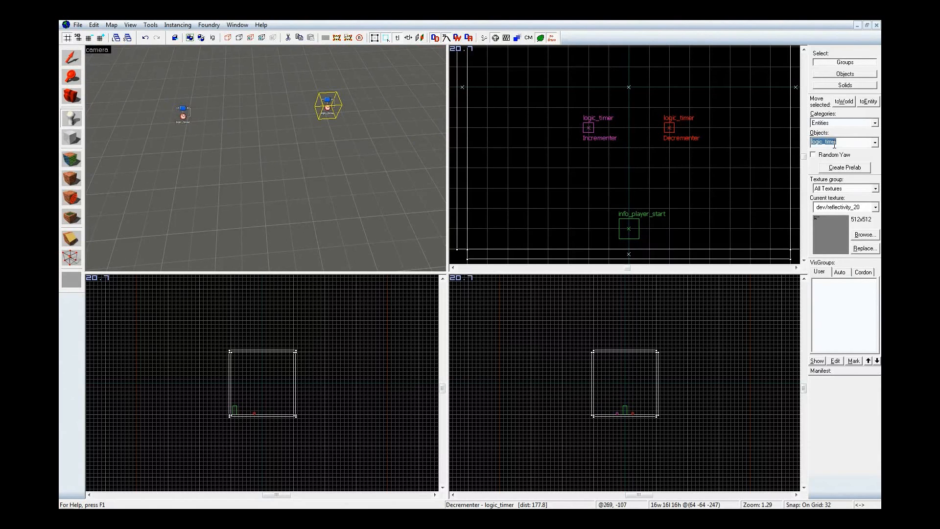
{"action": "type", "text": "mat_"}
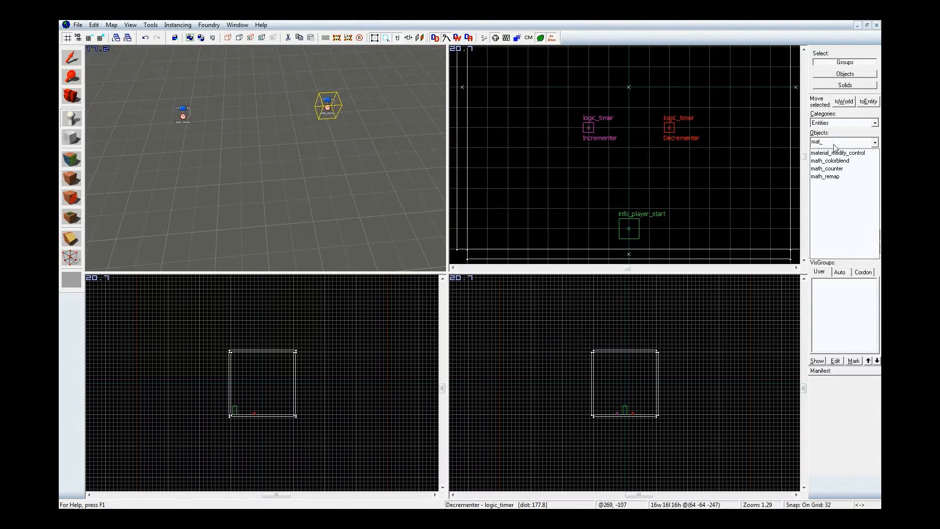
{"action": "left_click", "coordinate": [841, 169]}
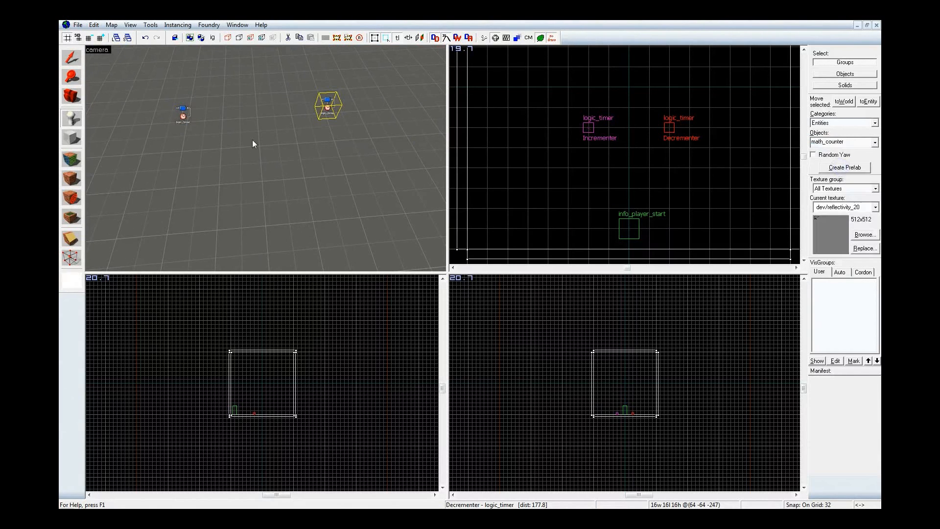
{"action": "left_click", "coordinate": [257, 117]}
{"action": "key", "text": "shift+s"}
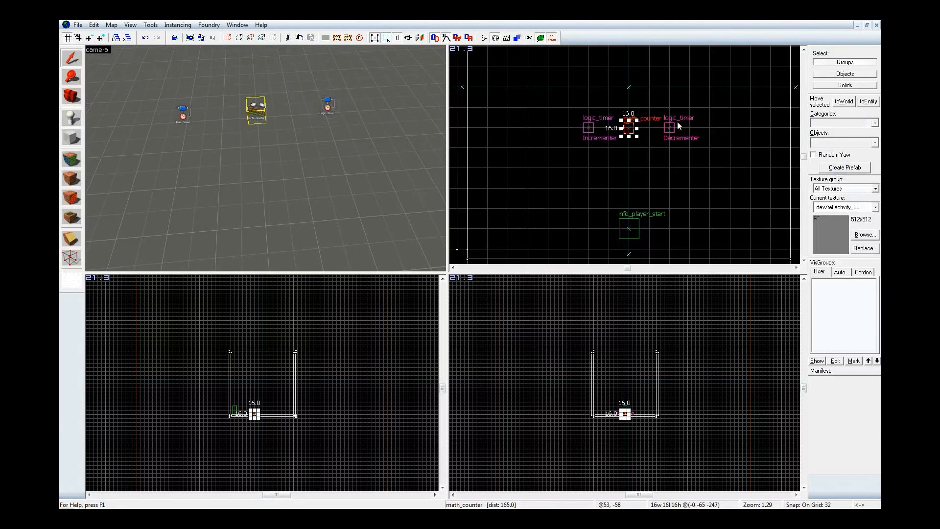
Name the math_counter between the two timers Counter and apply the change
{"action": "double_click", "coordinate": [625, 127]}
{"action": "key", "text": "alt+Return"}
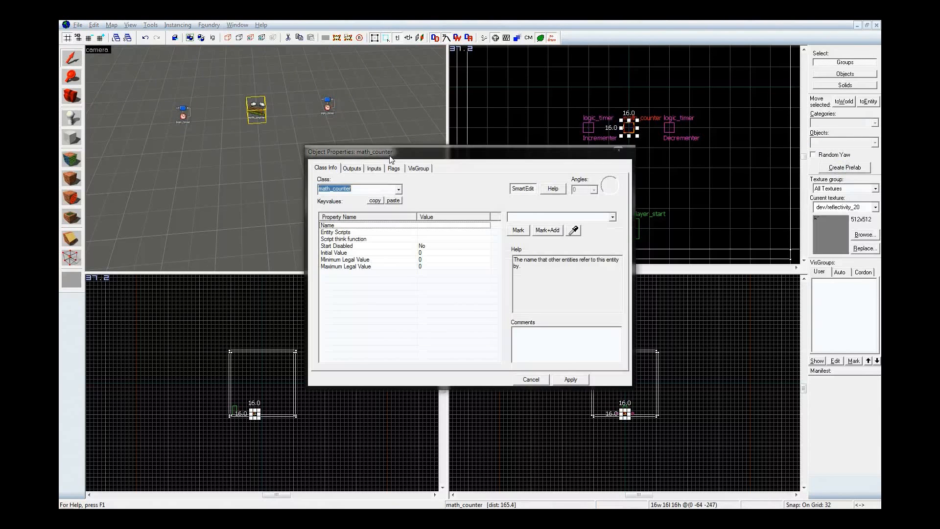
{"action": "left_click", "coordinate": [562, 216]}
{"action": "type", "text": "Coutner"}
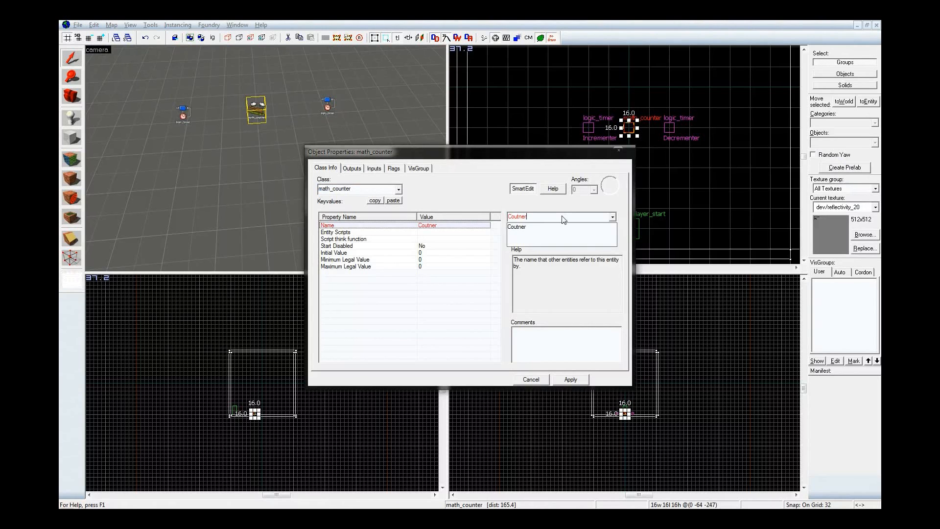
{"action": "key", "text": "ctrl+a"}
{"action": "type", "text": "Counter"}
{"action": "key", "text": "Return"}
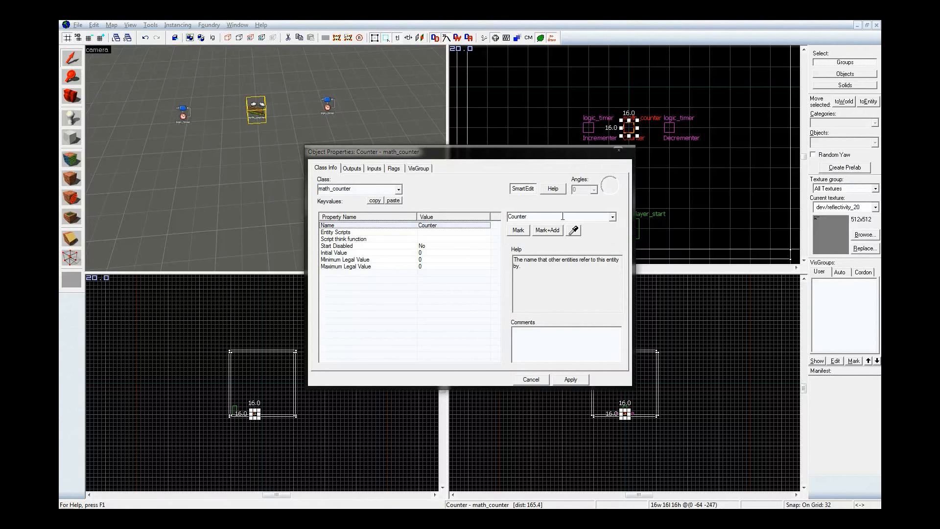
Set the Counter's Maximum Legal Value to 3, apply the change and close its properties
{"action": "left_click", "coordinate": [436, 267]}
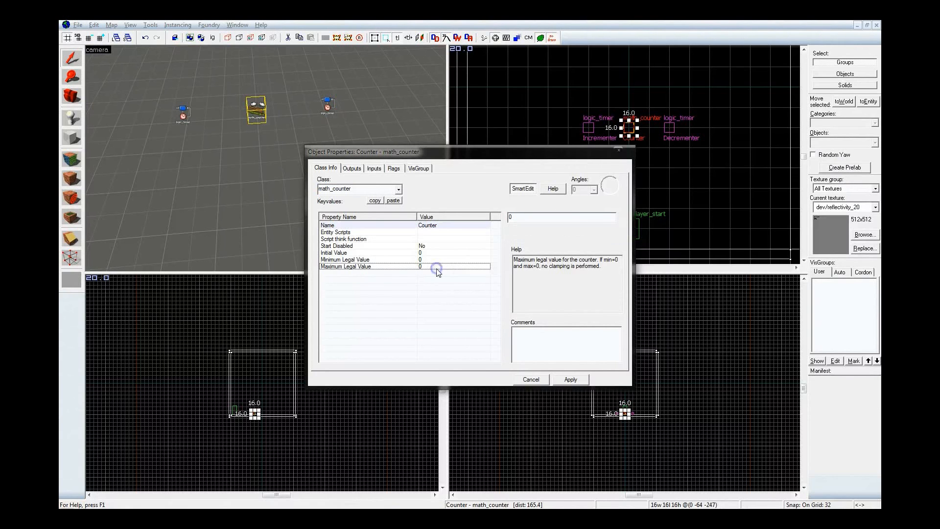
{"action": "left_click", "coordinate": [598, 215]}
{"action": "type", "text": "3"}
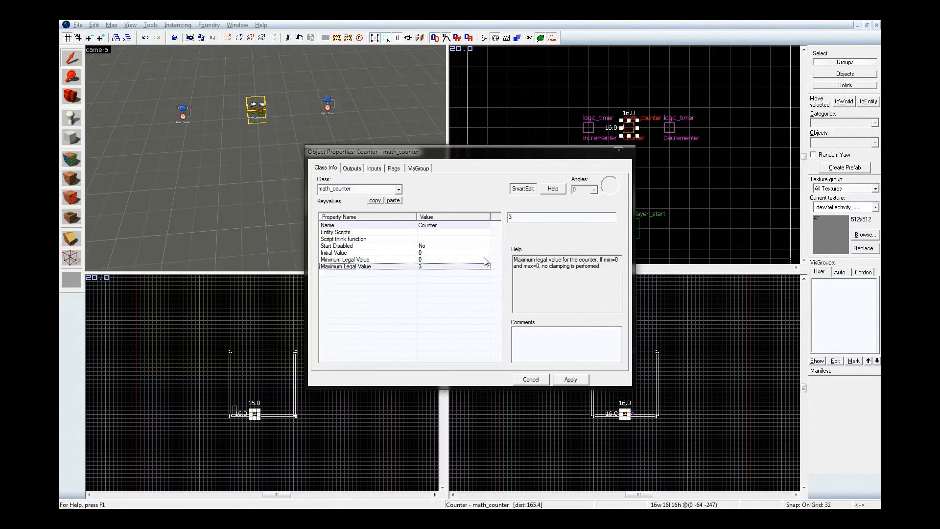
{"action": "left_click", "coordinate": [581, 381]}
{"action": "left_click", "coordinate": [619, 150]}
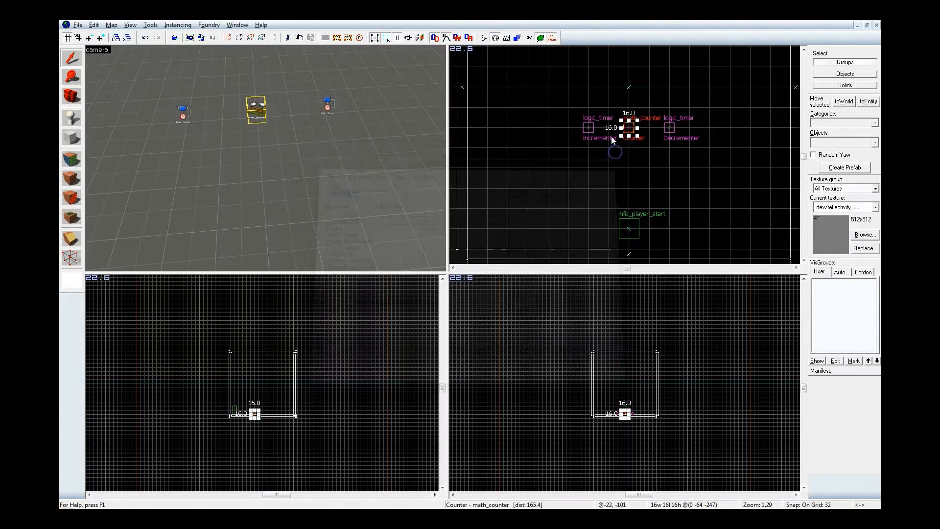
Activate the Entity tool and select the current object class name for replacement
{"action": "scroll", "coordinate": [611, 135], "scroll_direction": "up", "scroll_amount": 1}
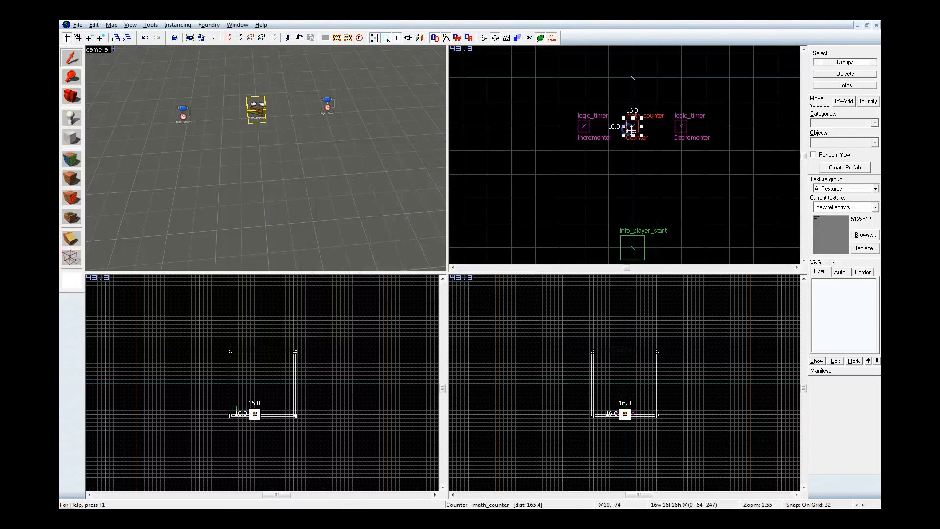
{"action": "key", "text": "shift+e"}
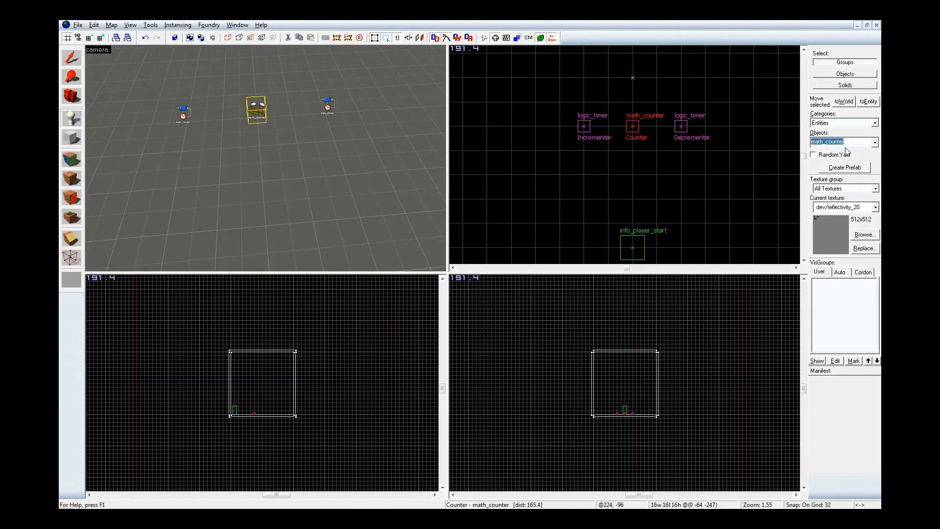
{"action": "key", "text": "alt+Tab"}
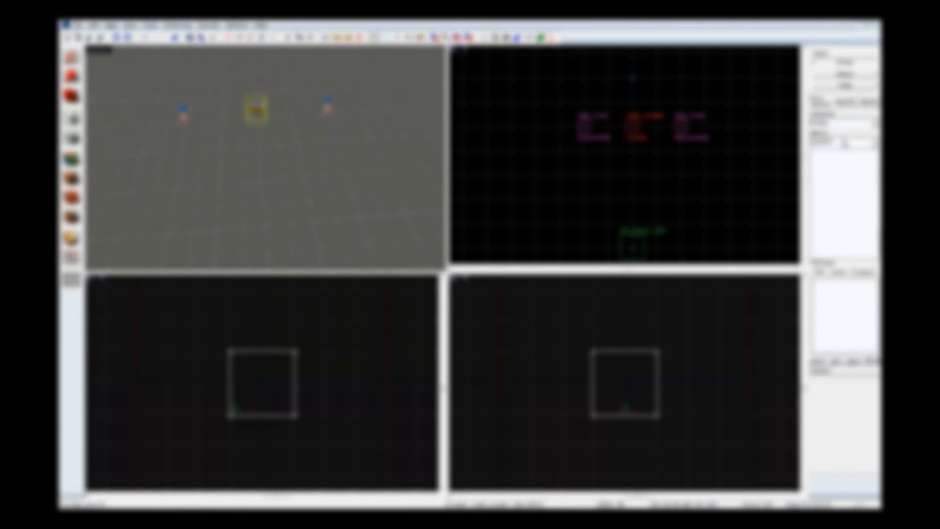
{"action": "double_click", "coordinate": [844, 143]}
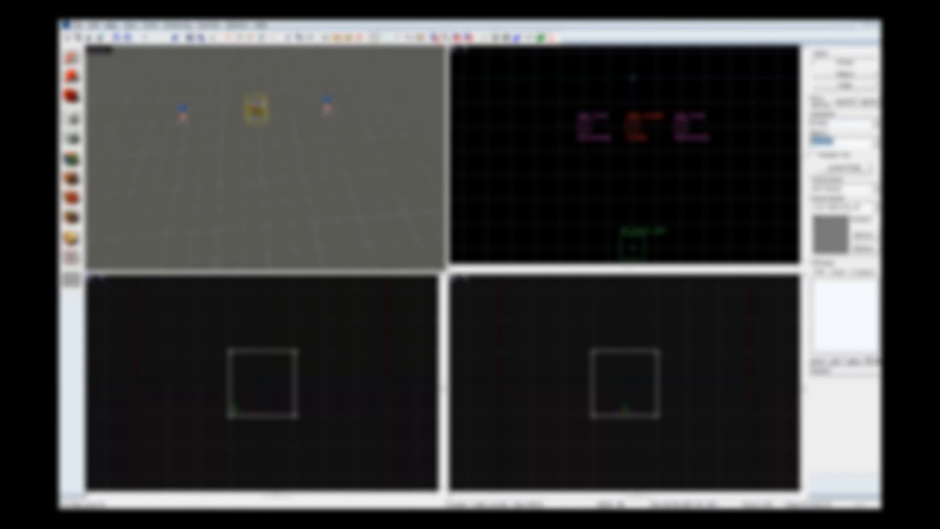
Run a command from the Windows Run dialog
{"action": "key", "text": "super+r"}
{"action": "type", "text": "note"}
{"action": "key", "text": "BackSpace"}
{"action": "key", "text": "BackSpace"}
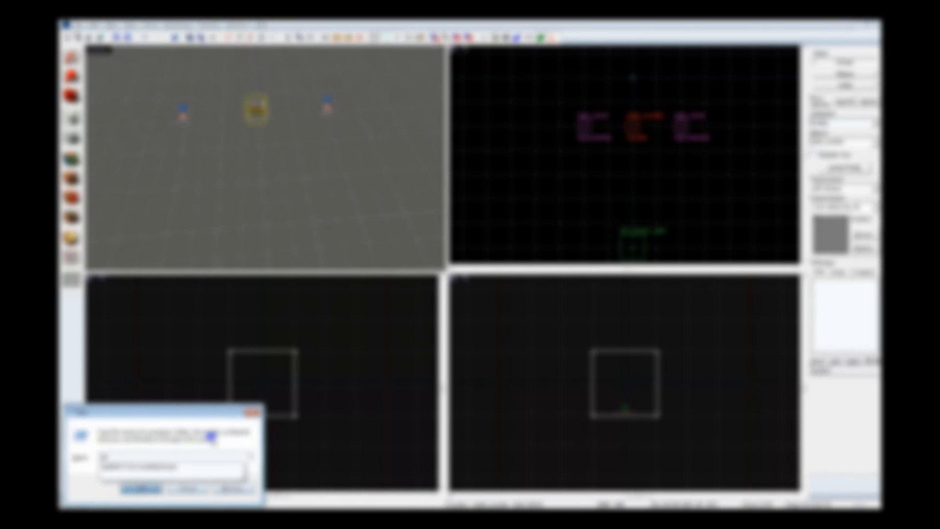
{"action": "type", "text": "tepad.exe"}
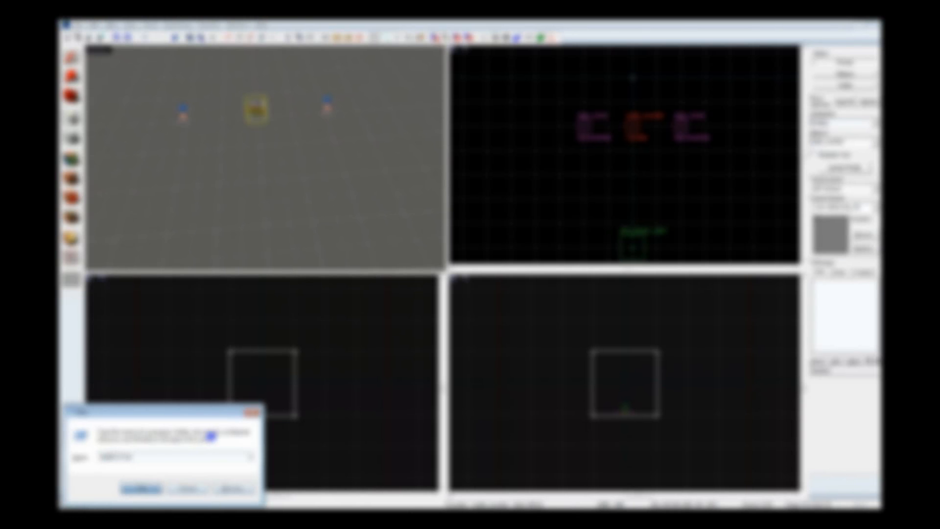
{"action": "type", "text": " -t 60"}
{"action": "key", "text": "Return"}
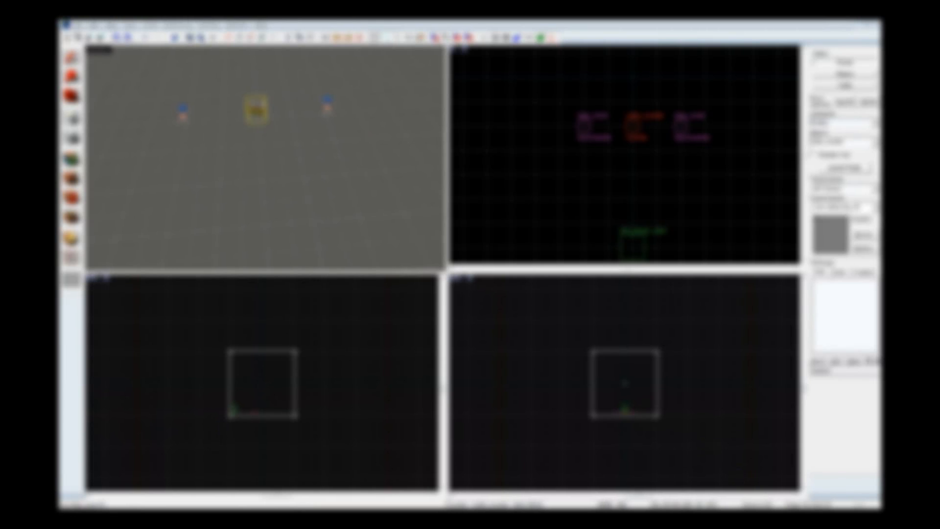
Select a process near the end of the Windows Task Manager process list and end it, confirming the prompt
{"action": "left_click_drag", "start_coordinate": [864, 345], "coordinate": [863, 444]}
{"action": "left_click", "coordinate": [795, 443]}
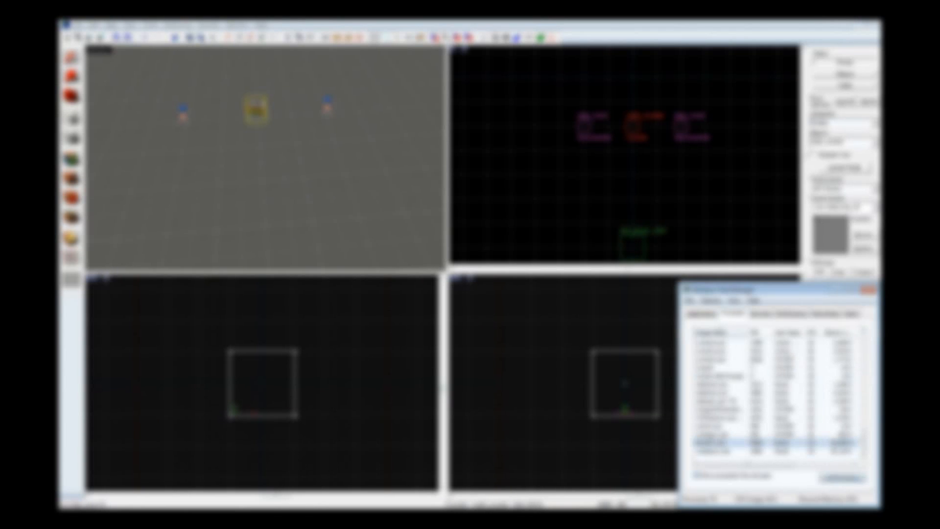
{"action": "left_click", "coordinate": [842, 477]}
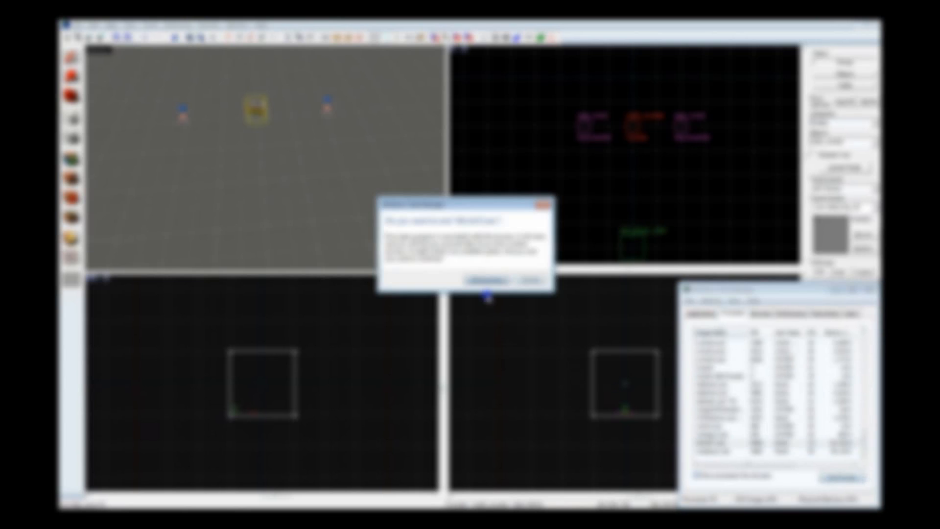
{"action": "left_click", "coordinate": [488, 280]}
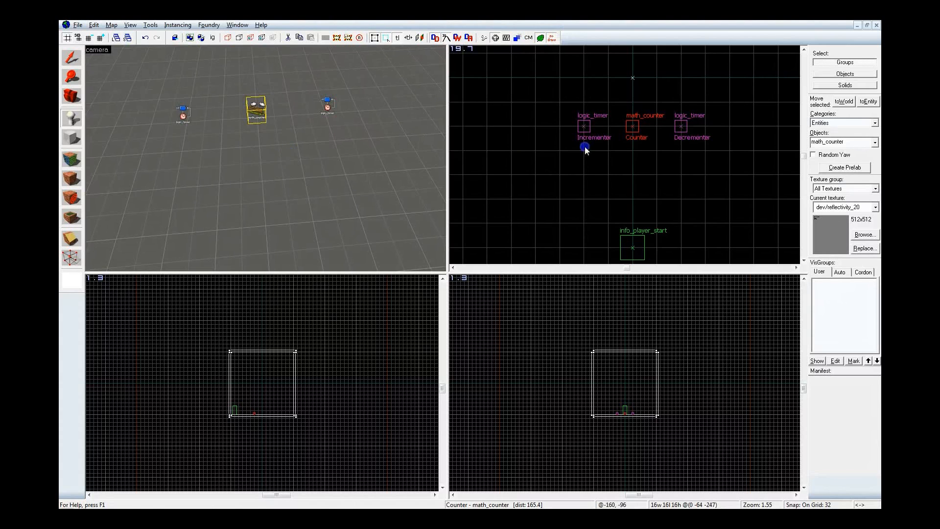
Place a logic_case entity on the floor in front of the Counter and align it with the Counter on the grid
{"action": "left_click", "coordinate": [857, 142]}
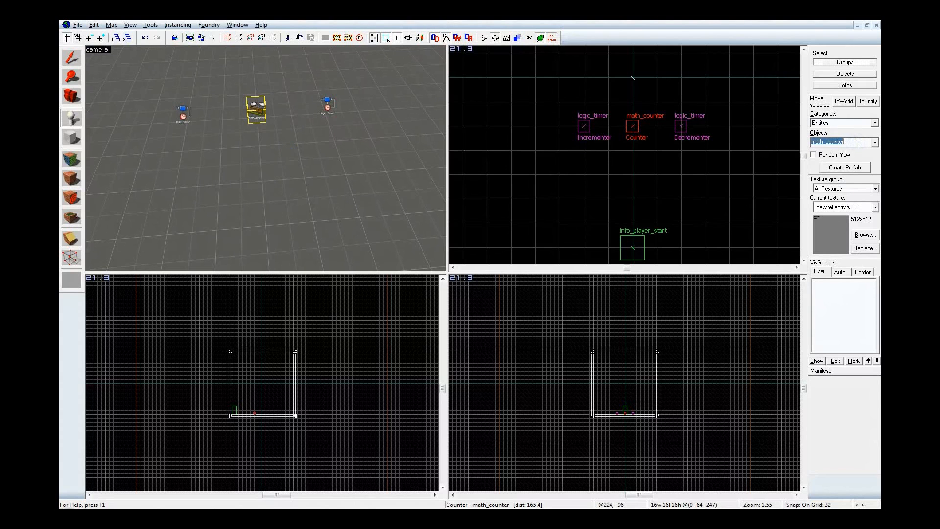
{"action": "type", "text": "logic_case"}
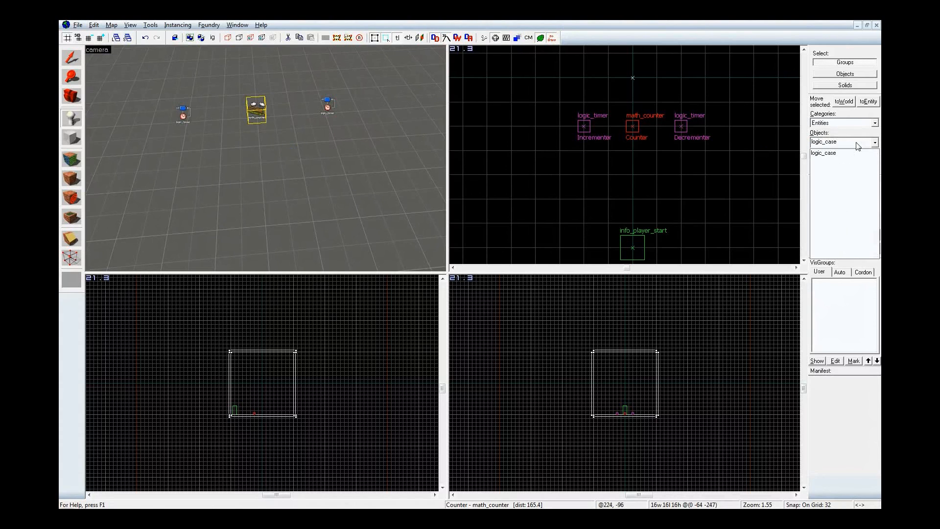
{"action": "left_click", "coordinate": [854, 153]}
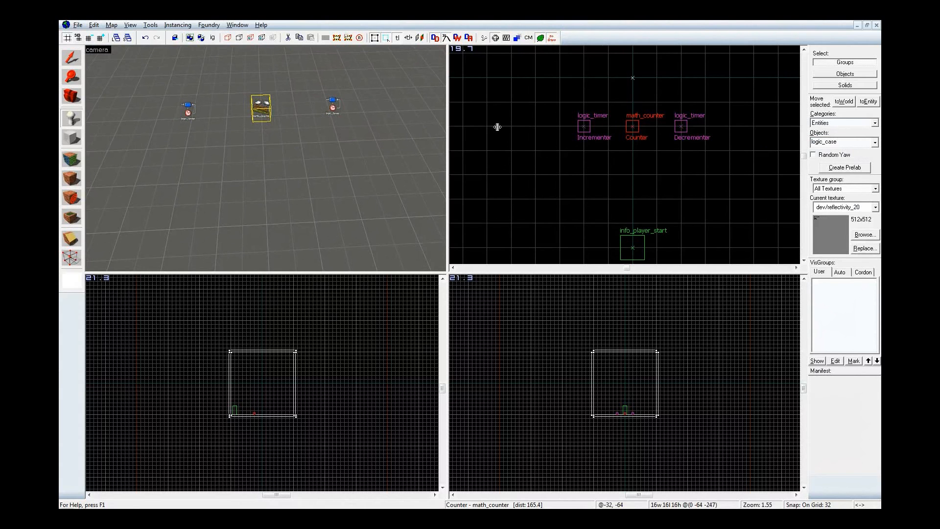
{"action": "left_click", "coordinate": [265, 145]}
{"action": "key", "text": "shift+s"}
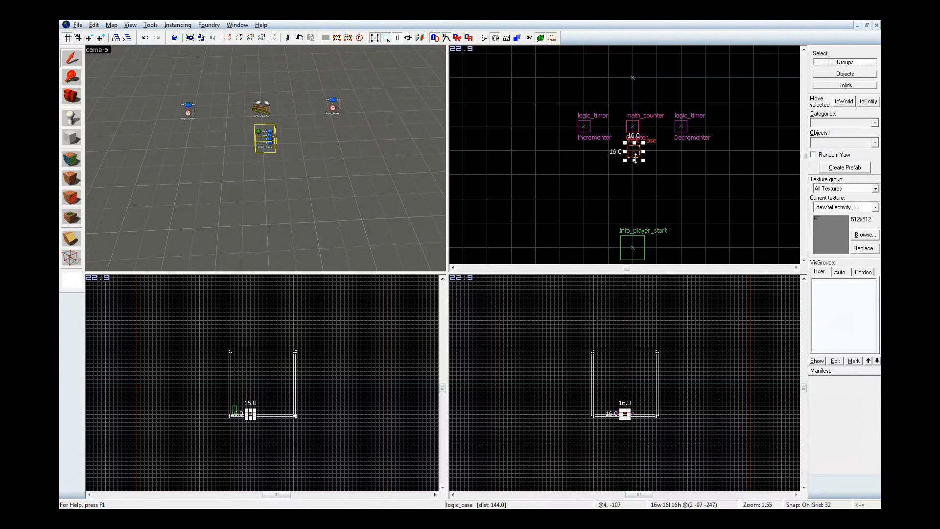
{"action": "scroll", "coordinate": [635, 151], "scroll_direction": "up", "scroll_amount": 5}
{"action": "left_click_drag", "start_coordinate": [635, 149], "coordinate": [630, 146]}
Name the logic_case entity Chooser and apply the change
{"action": "key", "text": "z"}
{"action": "key", "text": "w"}
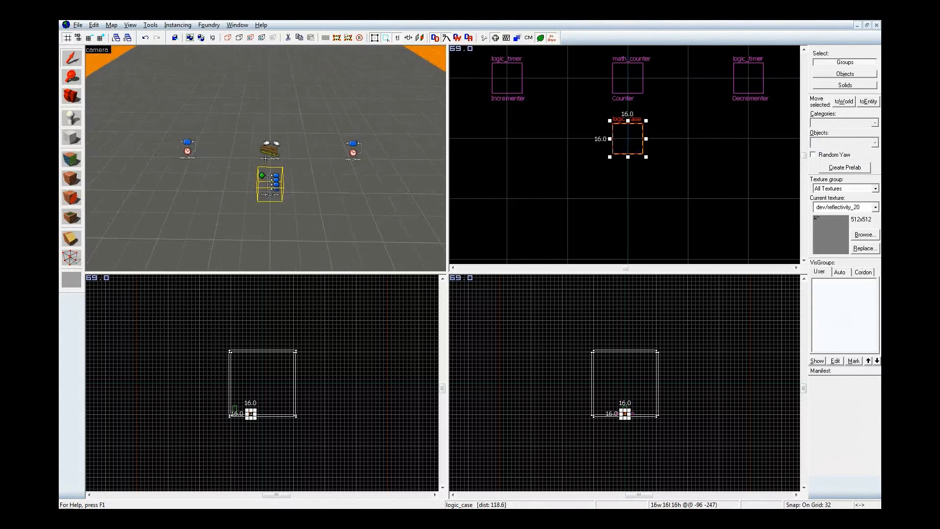
{"action": "key", "text": "a"}
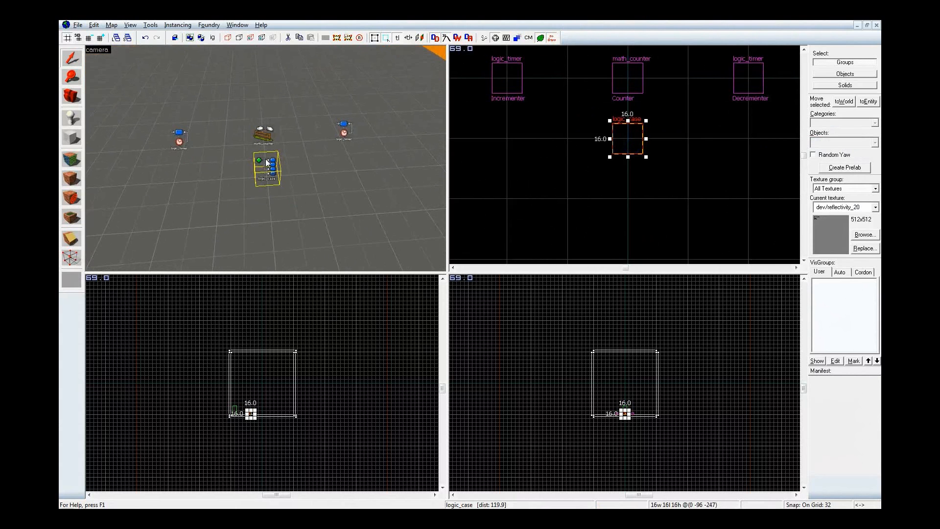
{"action": "double_click", "coordinate": [271, 170]}
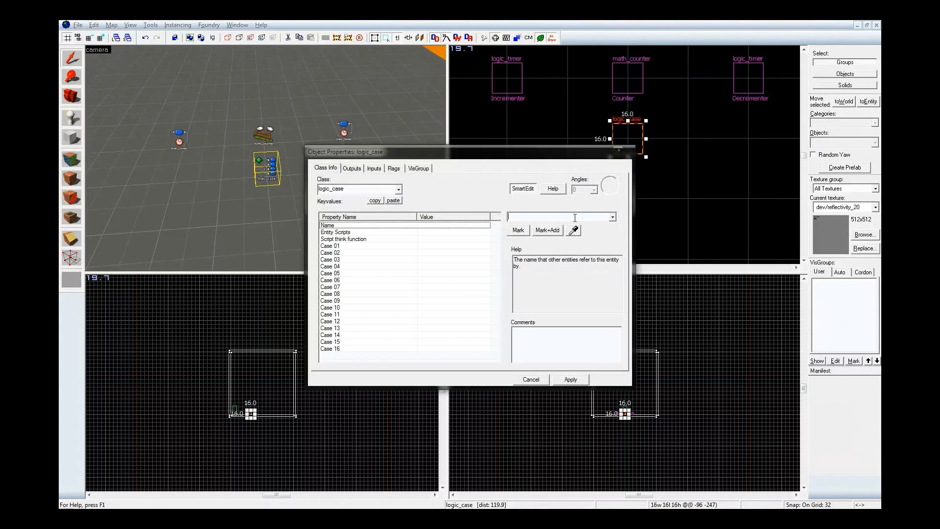
{"action": "type", "text": "Chooser"}
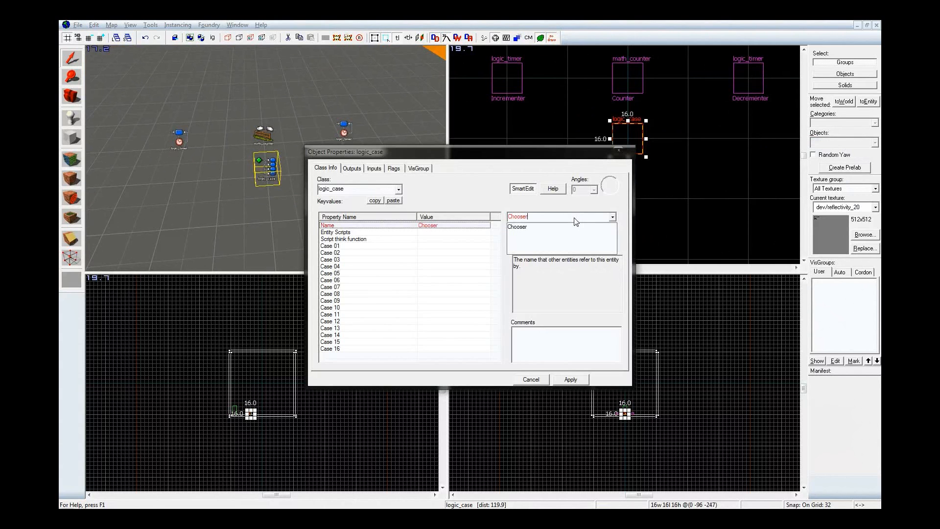
{"action": "key", "text": "Return"}
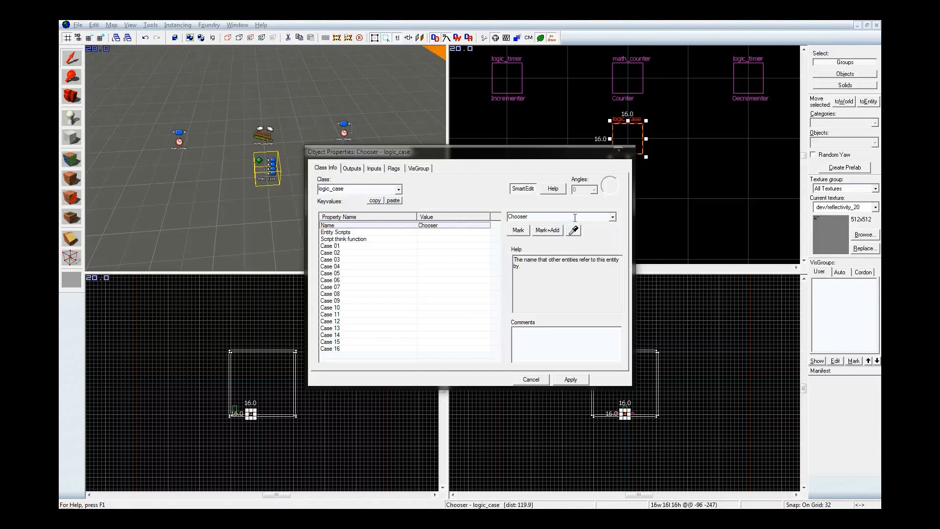
Set the Chooser's Case 01 to 0, Case 02 to 1, Case 03 to 2 and Case 04 to 3, and apply
{"action": "left_click", "coordinate": [422, 245]}
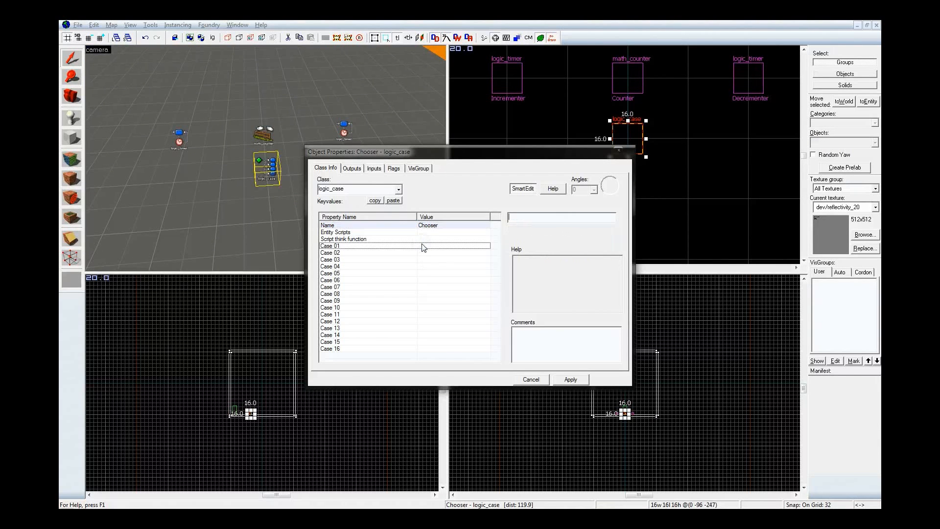
{"action": "type", "text": "0"}
{"action": "left_click", "coordinate": [424, 252]}
{"action": "type", "text": "1"}
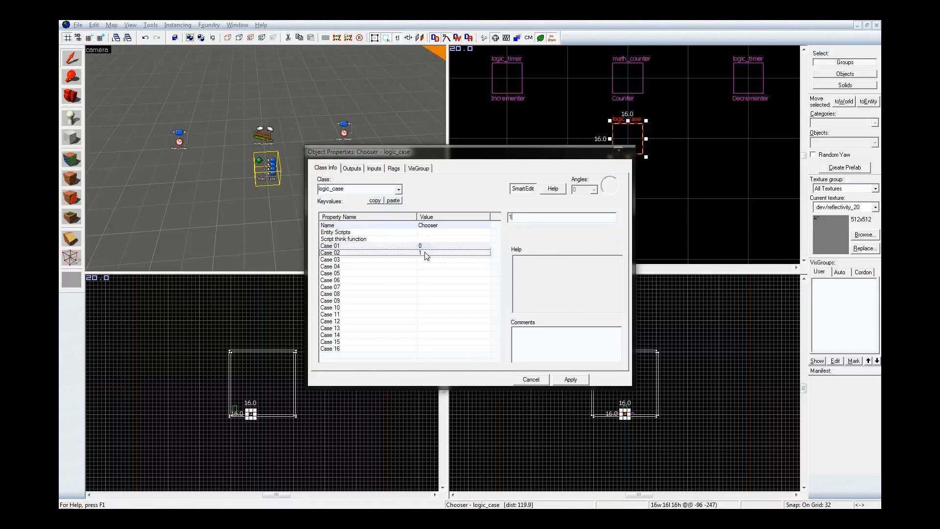
{"action": "left_click", "coordinate": [426, 259]}
{"action": "type", "text": "2"}
{"action": "left_click", "coordinate": [426, 265]}
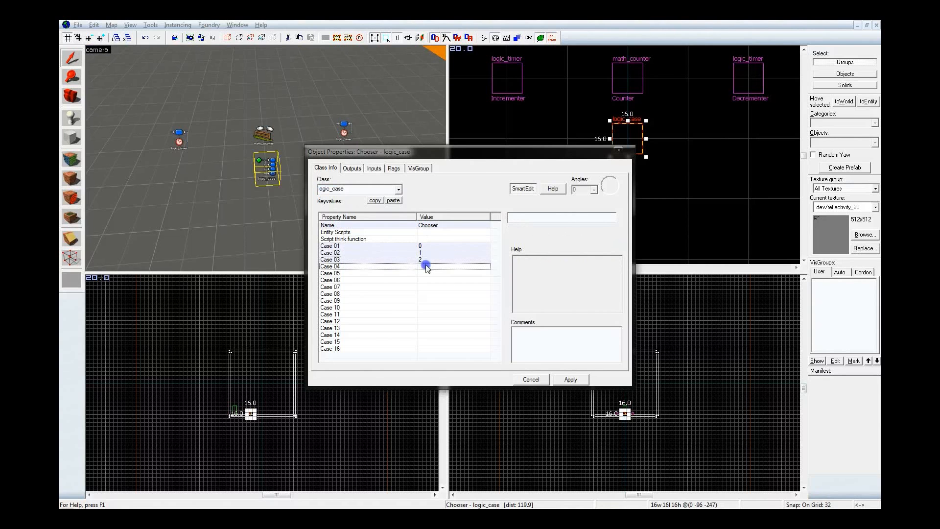
{"action": "type", "text": "3"}
{"action": "left_click", "coordinate": [567, 379]}
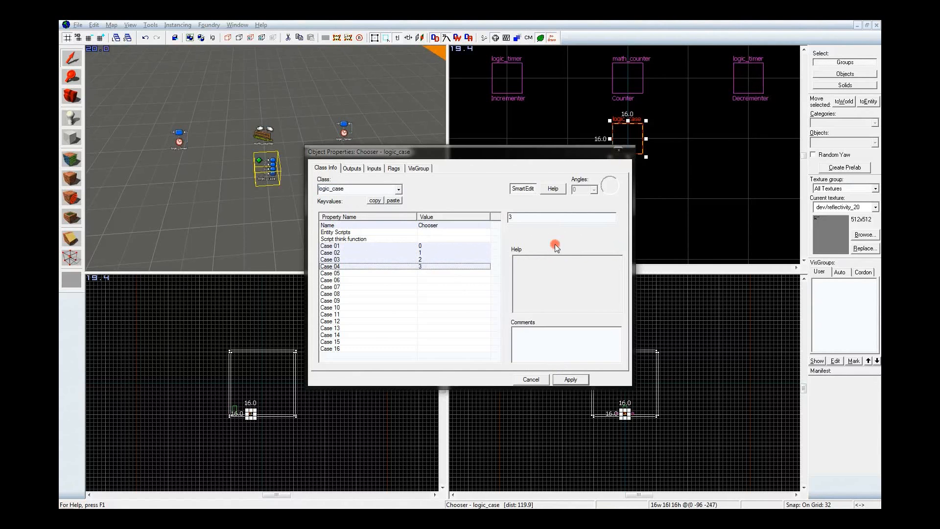
Compare the Counter's minimum and maximum legal values with the Chooser's case values, and close the properties
{"action": "left_click", "coordinate": [269, 140]}
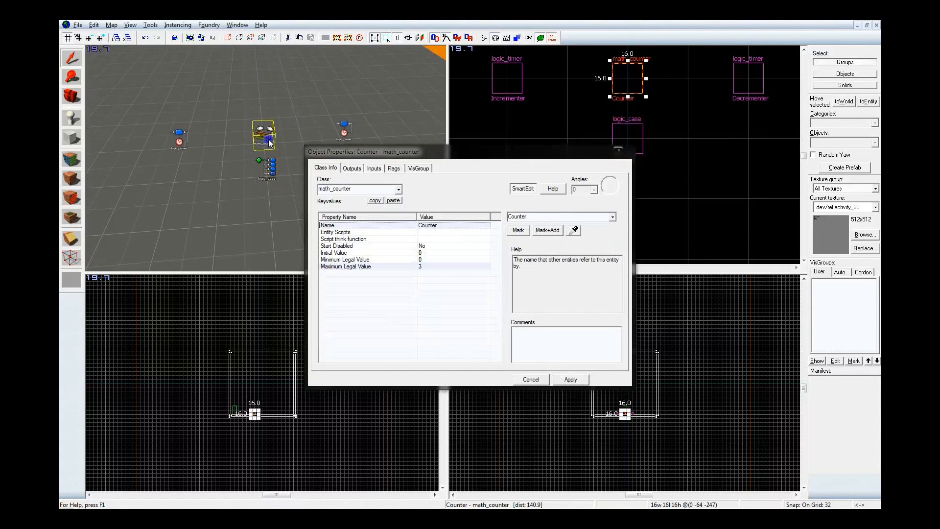
{"action": "left_click", "coordinate": [387, 260]}
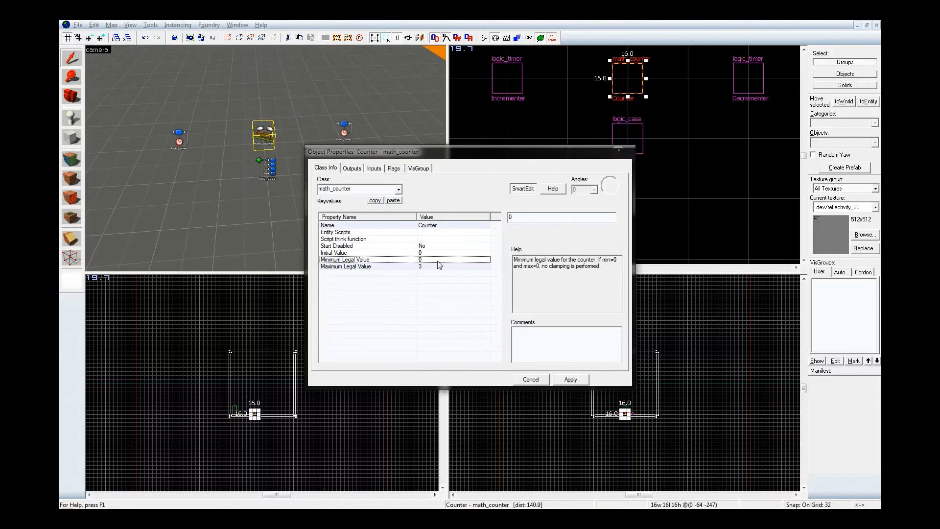
{"action": "left_click", "coordinate": [435, 266]}
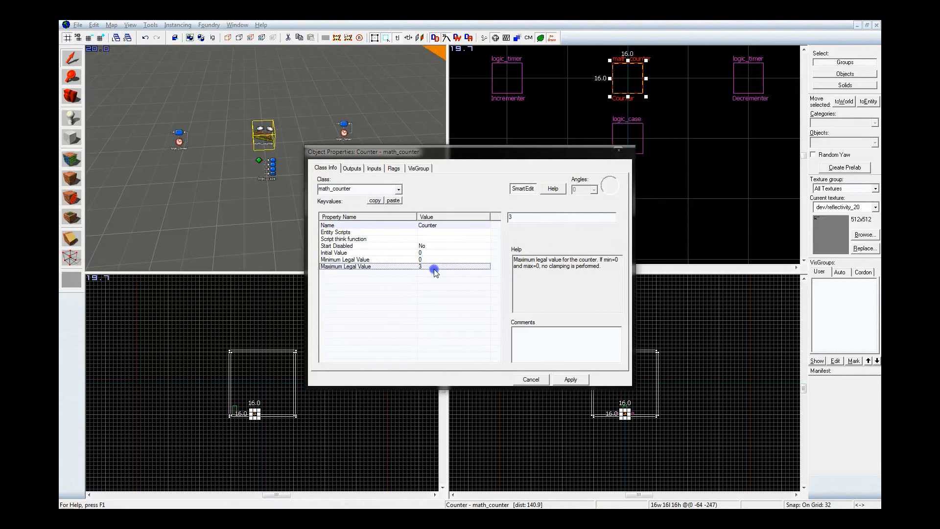
{"action": "left_click", "coordinate": [267, 171]}
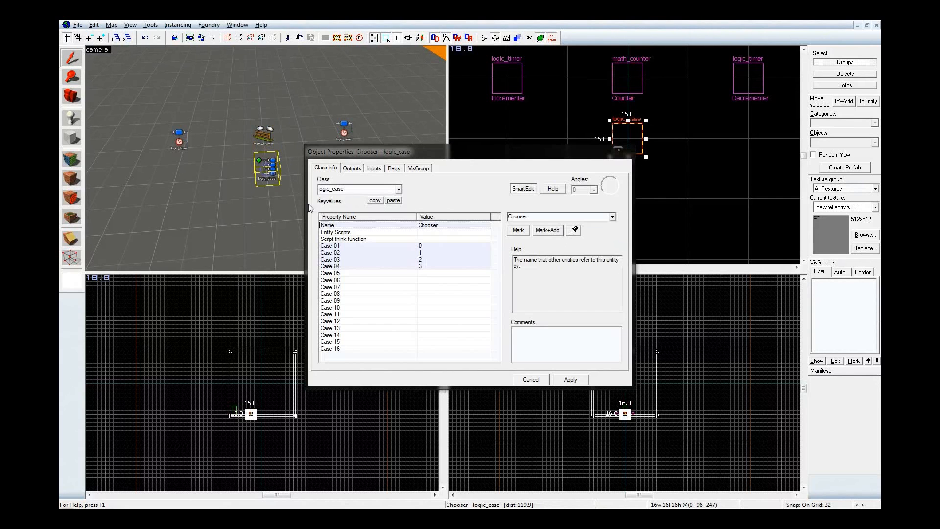
{"action": "left_click", "coordinate": [424, 247]}
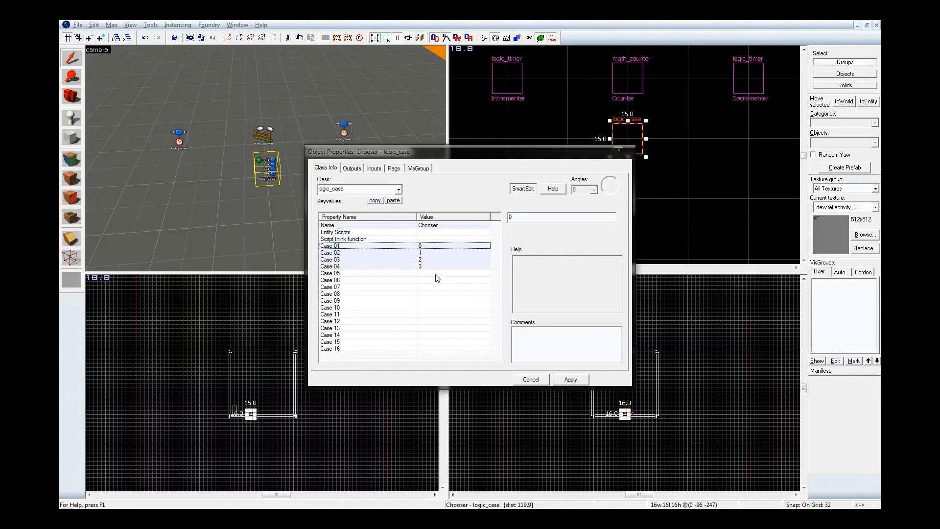
{"action": "left_click", "coordinate": [432, 266]}
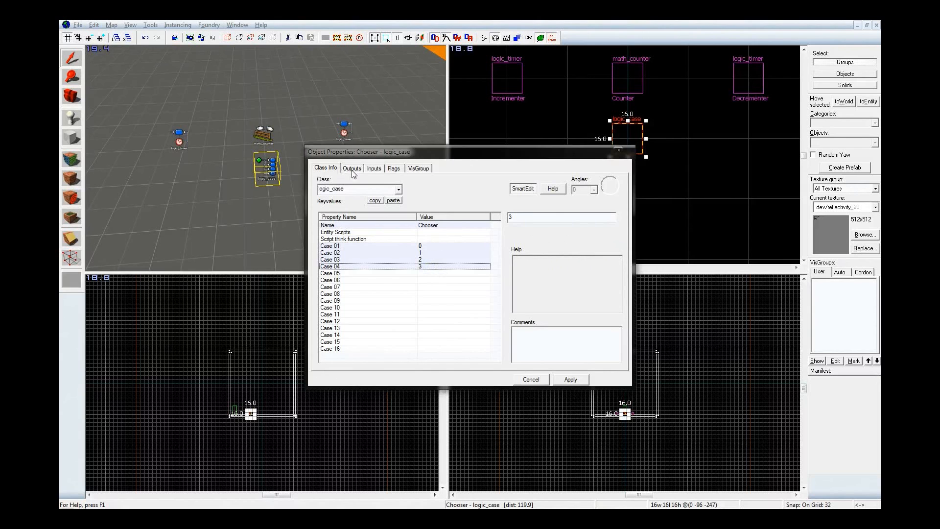
{"action": "left_click", "coordinate": [617, 149]}
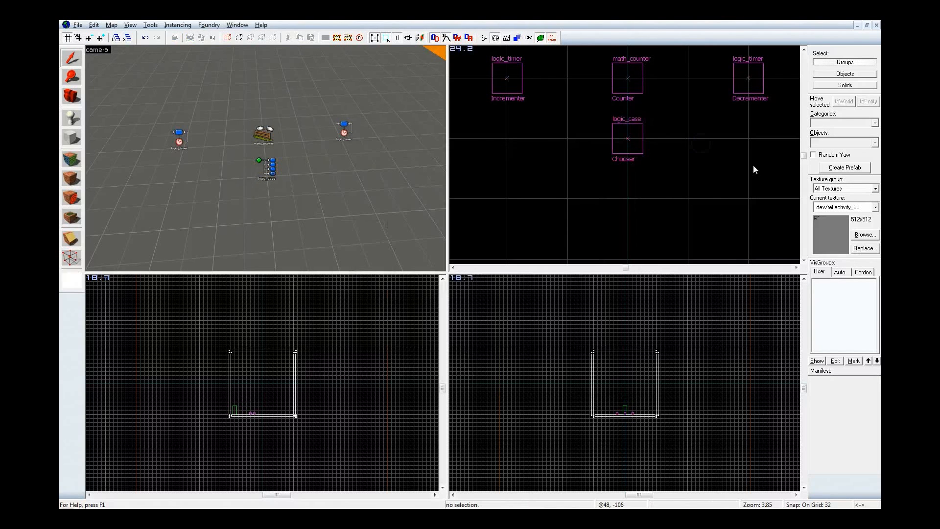
Filter the textures by "indicat" and choose the blue indicator_lights_wall texture as the current texture
{"action": "key", "text": "shift+e"}
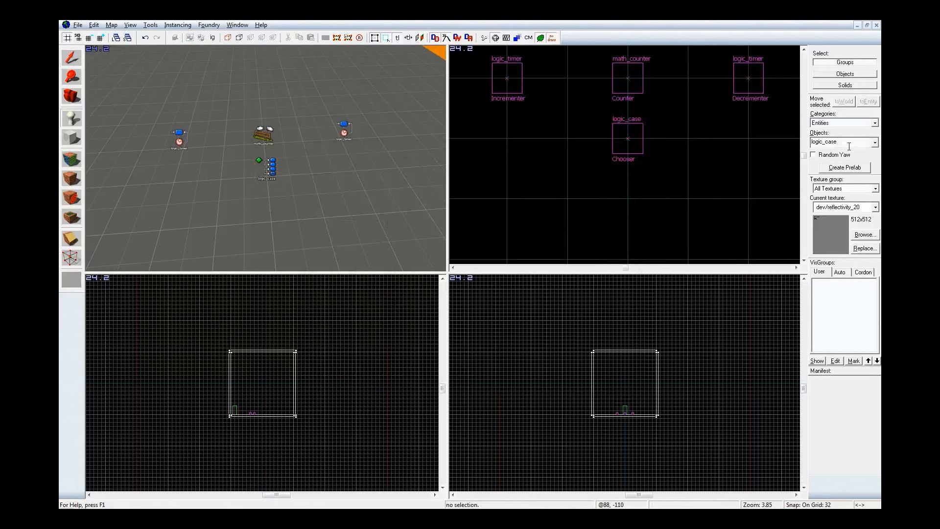
{"action": "left_click", "coordinate": [856, 238]}
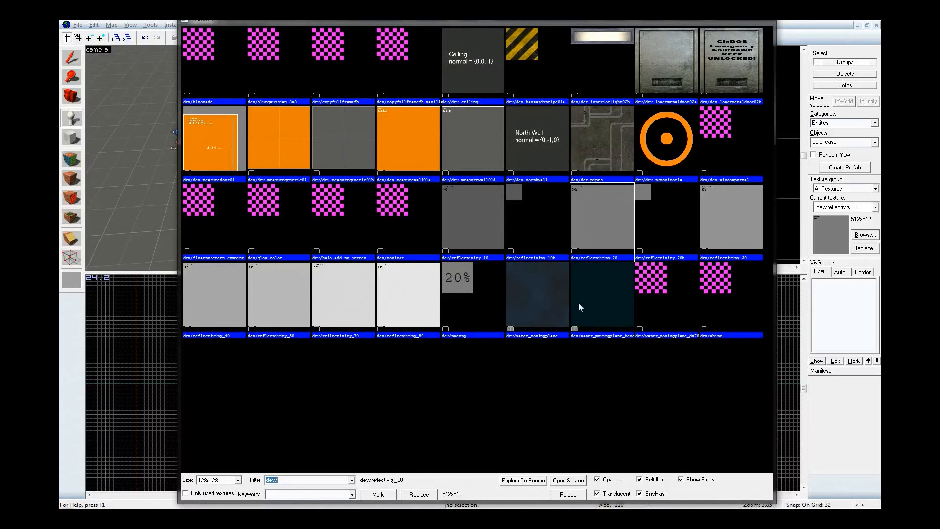
{"action": "type", "text": "indicat"}
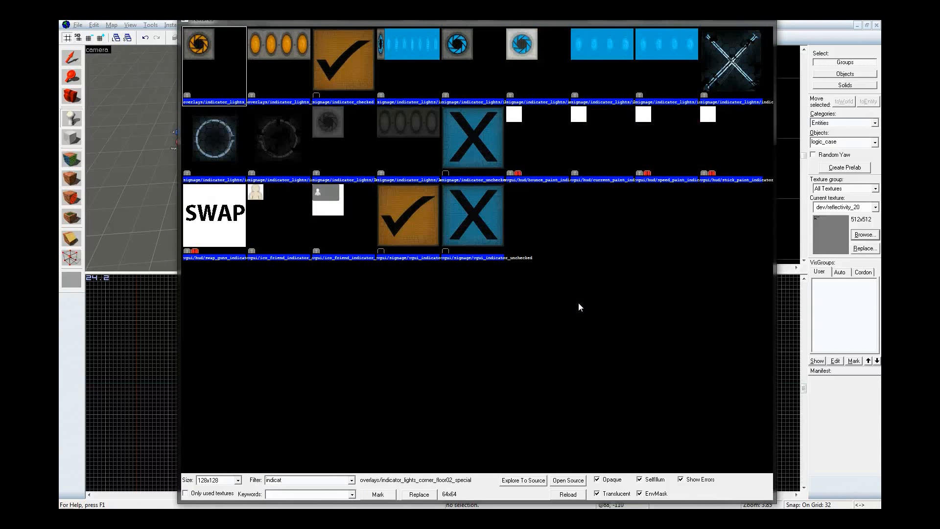
{"action": "left_click", "coordinate": [591, 62]}
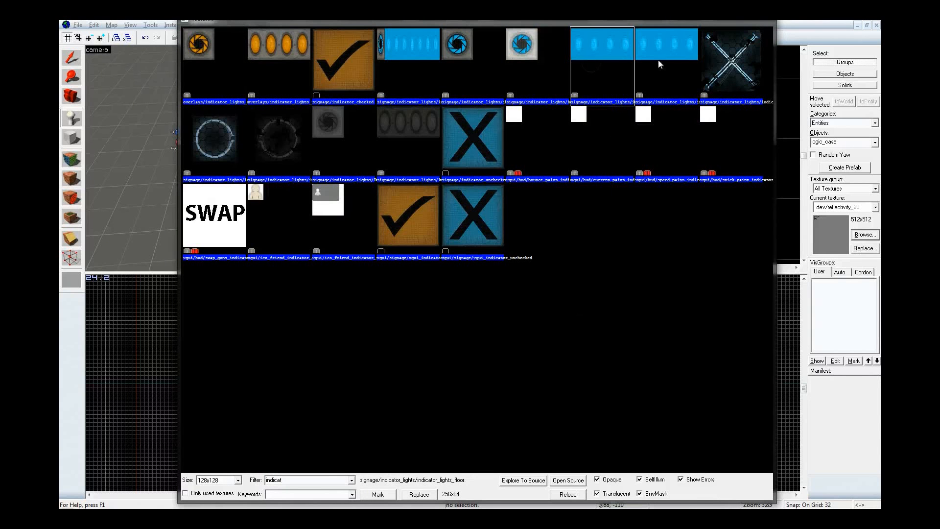
{"action": "left_click", "coordinate": [669, 63]}
{"action": "left_click", "coordinate": [584, 70]}
{"action": "double_click", "coordinate": [659, 68]}
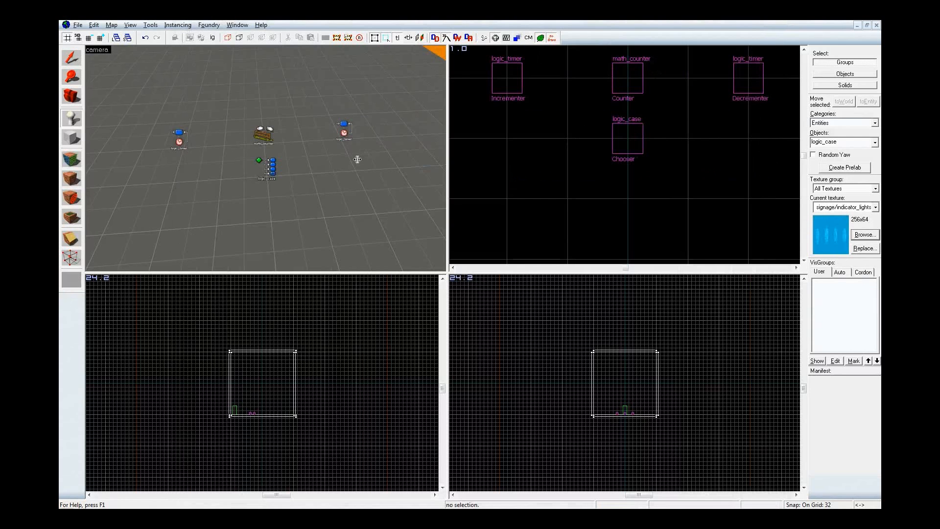
Place an indicator light overlay on the floor in front of the logic entities with the Overlay tool and select it
{"action": "key", "text": "shift+o"}
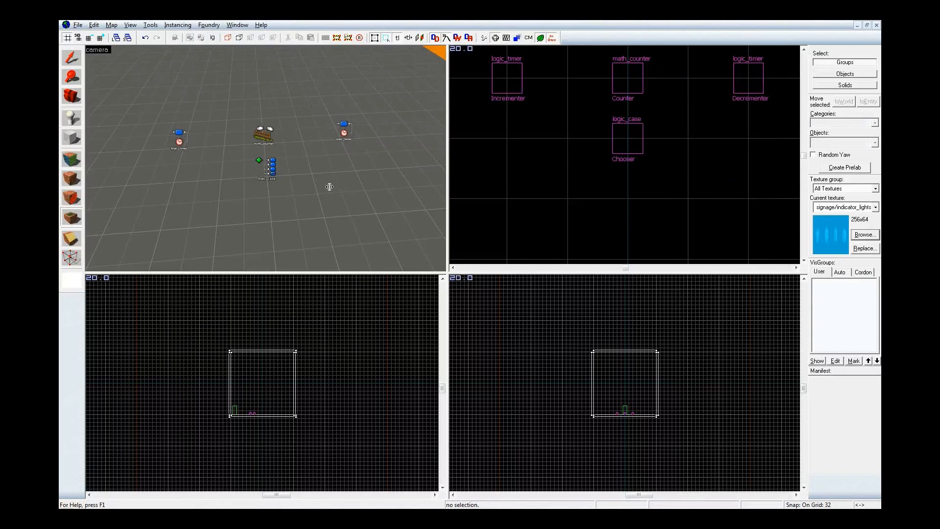
{"action": "key", "text": "w"}
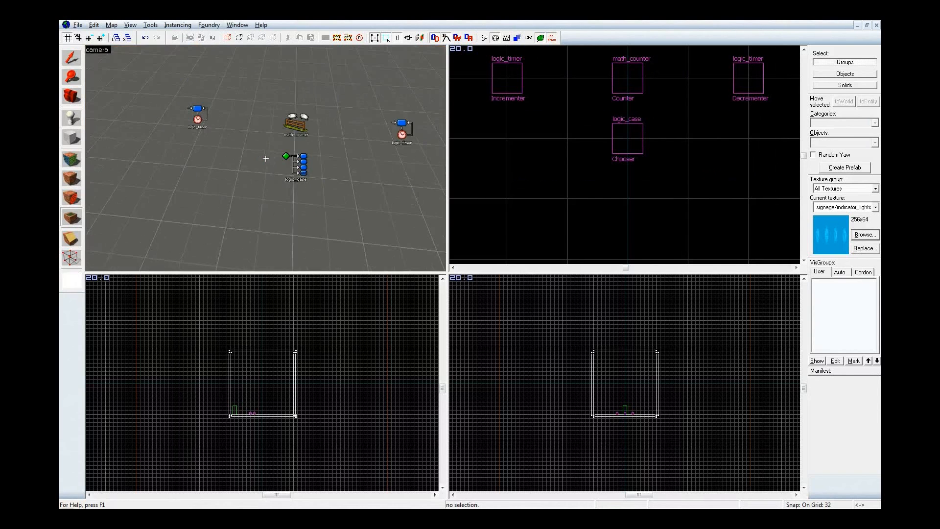
{"action": "key", "text": "s"}
{"action": "key", "text": "z"}
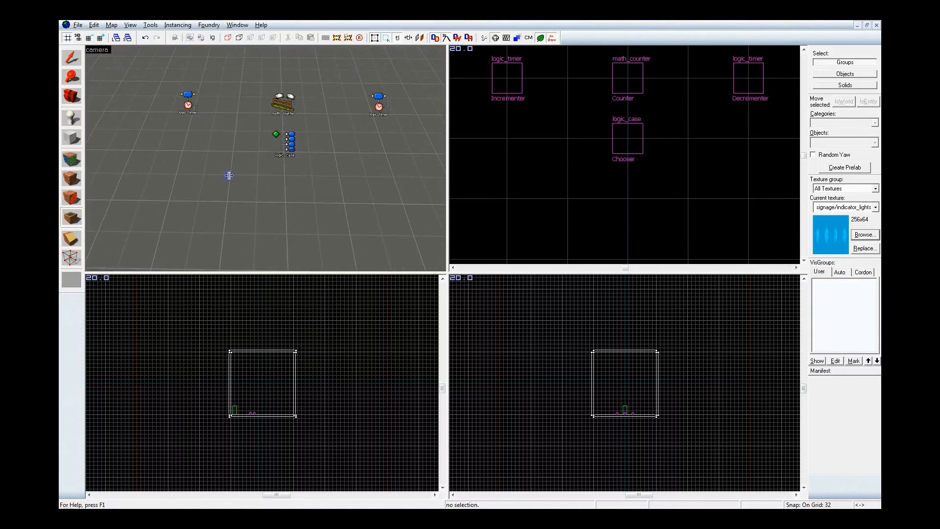
{"action": "left_click", "coordinate": [227, 174]}
{"action": "key", "text": "shift+s"}
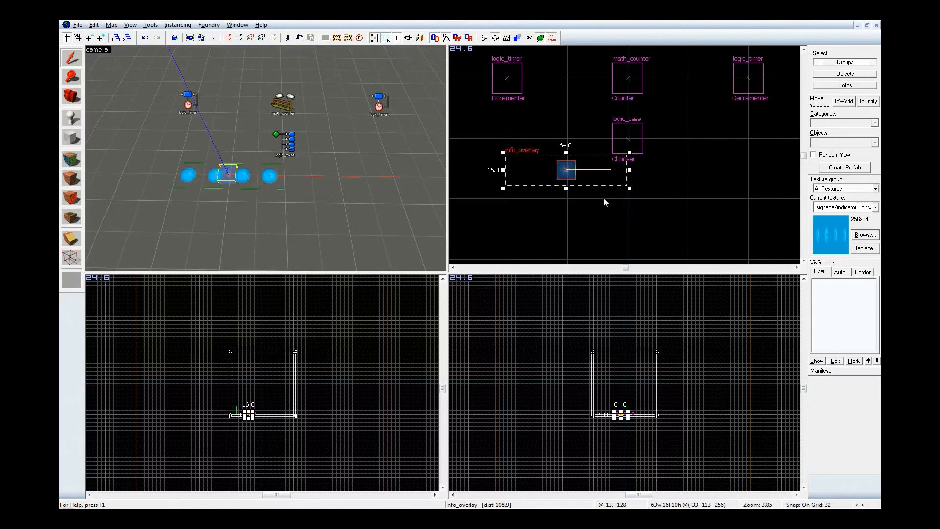
Set the overlay's U End to .25, apply the change and close its properties
{"action": "key", "text": "alt+Return"}
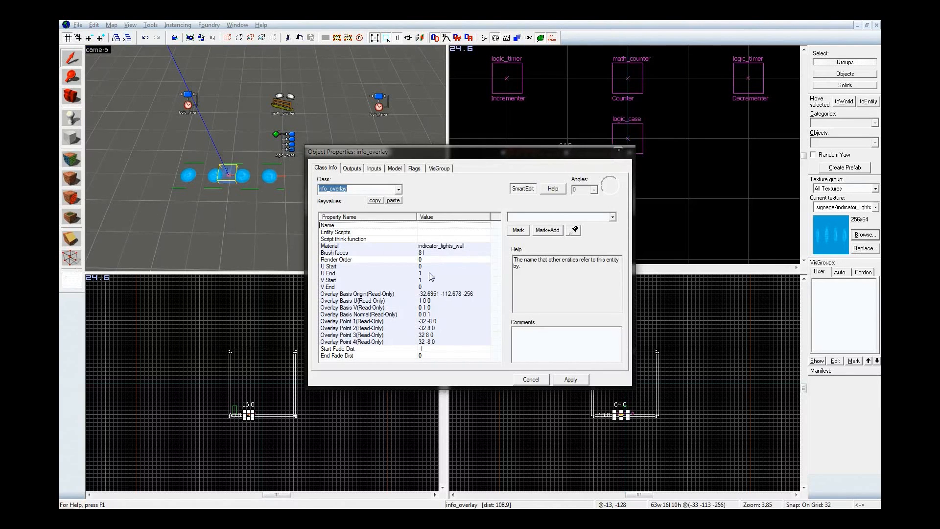
{"action": "left_click", "coordinate": [431, 273]}
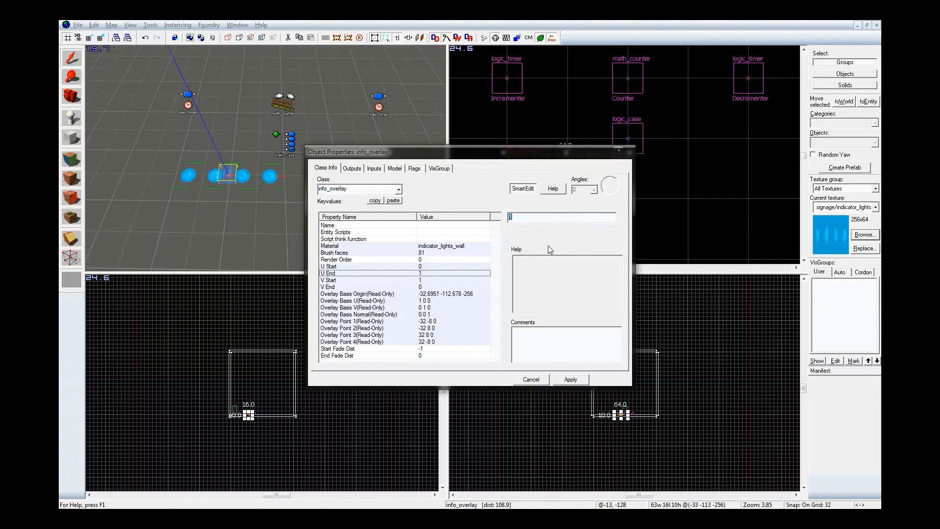
{"action": "type", "text": ".25"}
{"action": "left_click", "coordinate": [570, 379]}
{"action": "left_click", "coordinate": [619, 151]}
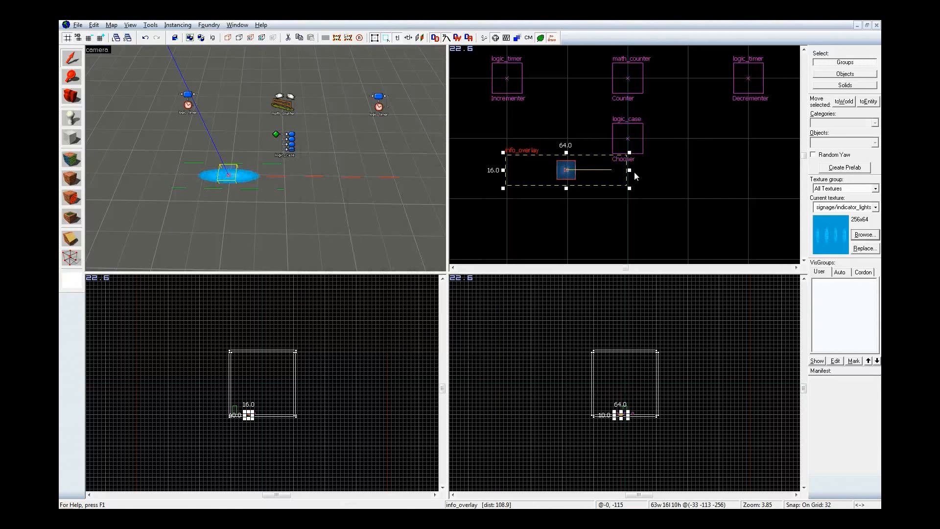
Reduce the grid size to 8, then reposition the overlay below the Chooser and resize it to 16 by 16 units
{"action": "left_click_drag", "start_coordinate": [570, 173], "coordinate": [578, 192]}
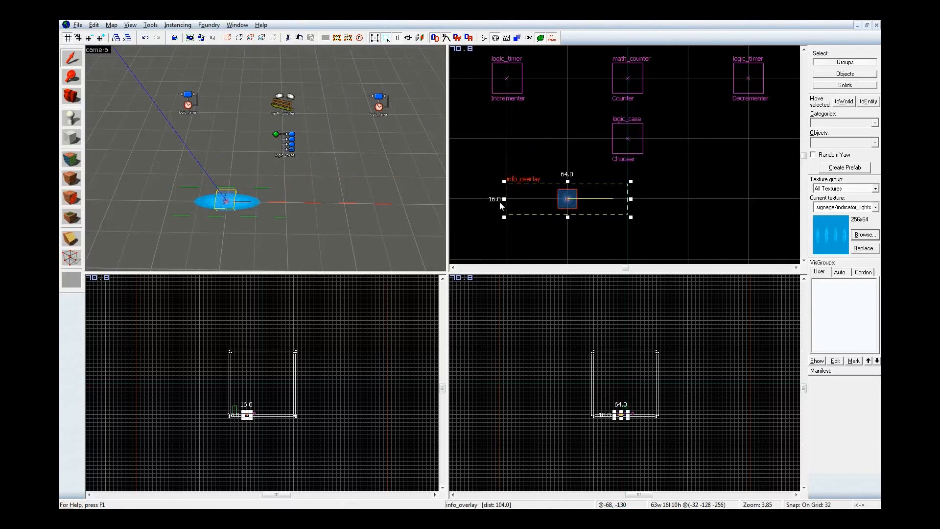
{"action": "key", "text": "bracketleft"}
{"action": "key", "text": "bracketleft"}
{"action": "left_click_drag", "start_coordinate": [507, 199], "coordinate": [576, 170]}
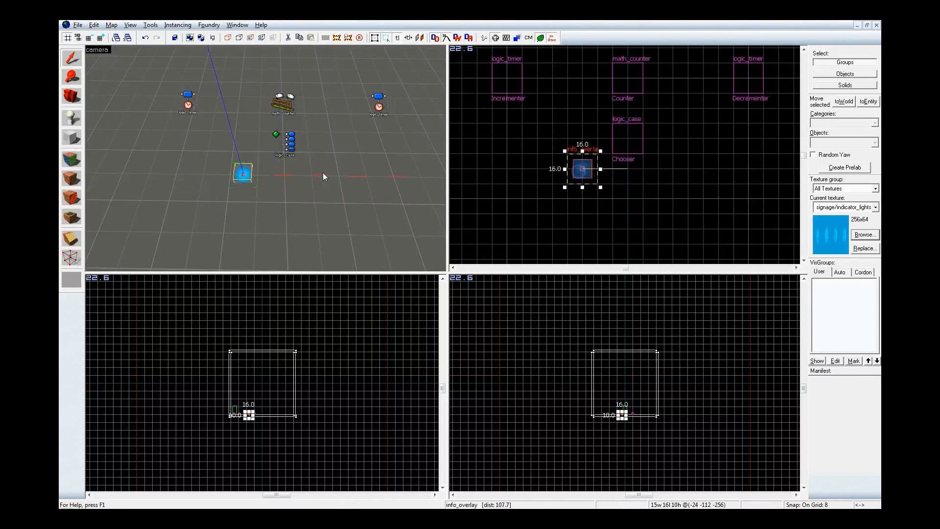
Increase the grid size to 16 and move the indicator overlay 8 units in the negative X direction
{"action": "key", "text": "z"}
{"action": "key", "text": "w"}
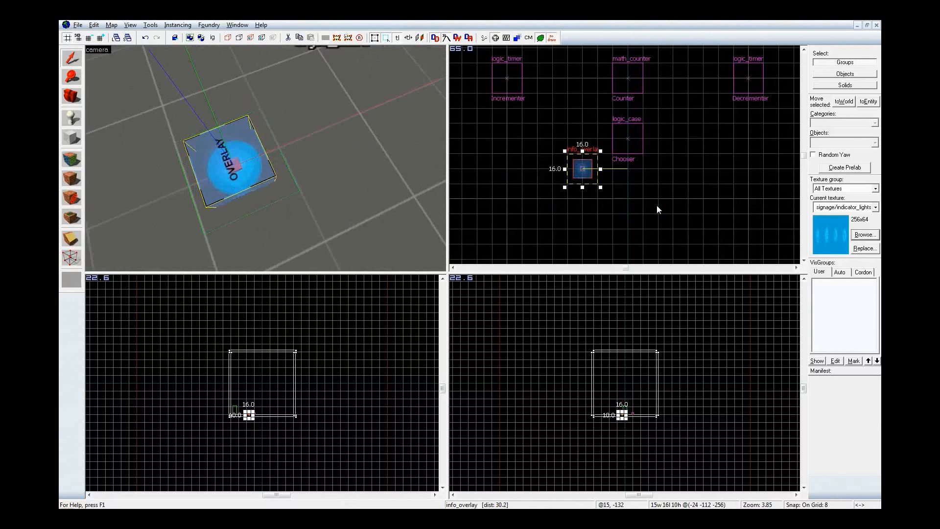
{"action": "key", "text": "Escape"}
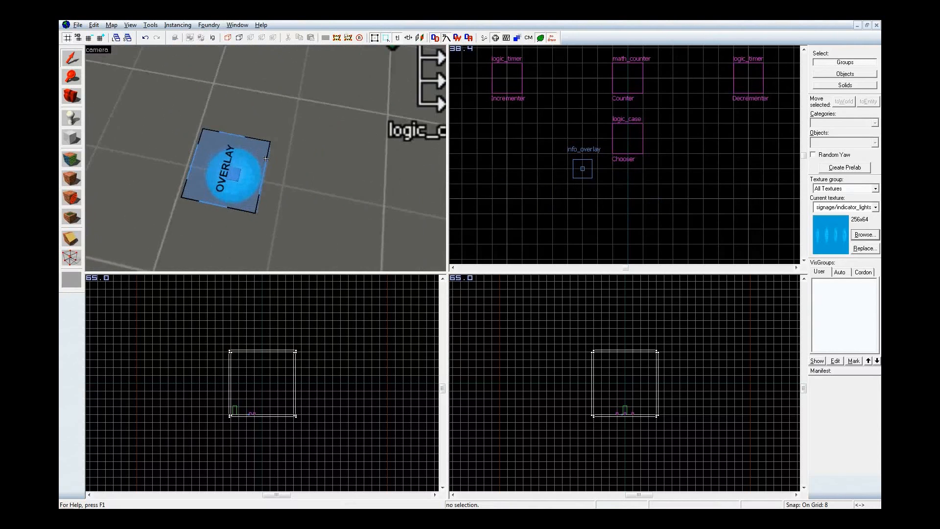
{"action": "key", "text": "s"}
{"action": "key", "text": "z"}
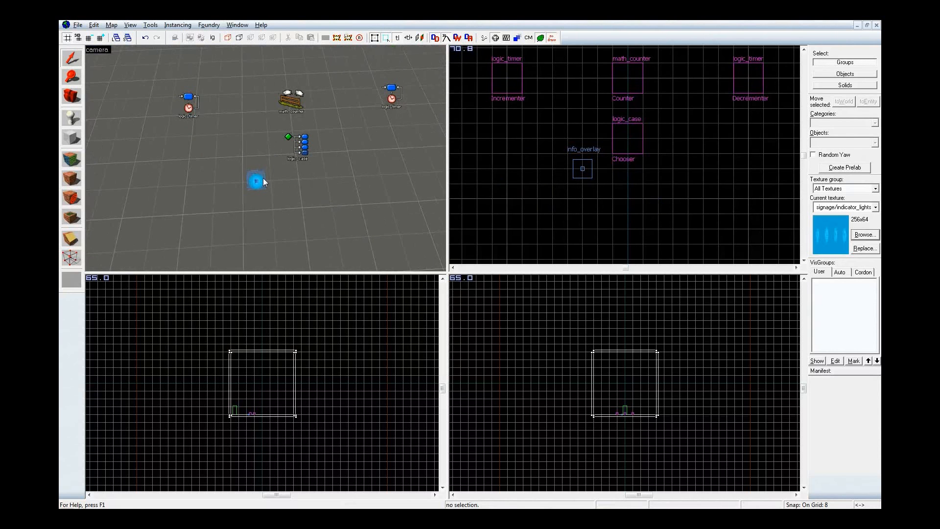
{"action": "left_click", "coordinate": [583, 169]}
{"action": "scroll", "coordinate": [587, 172], "scroll_direction": "up", "scroll_amount": 2}
{"action": "key", "text": "bracketright"}
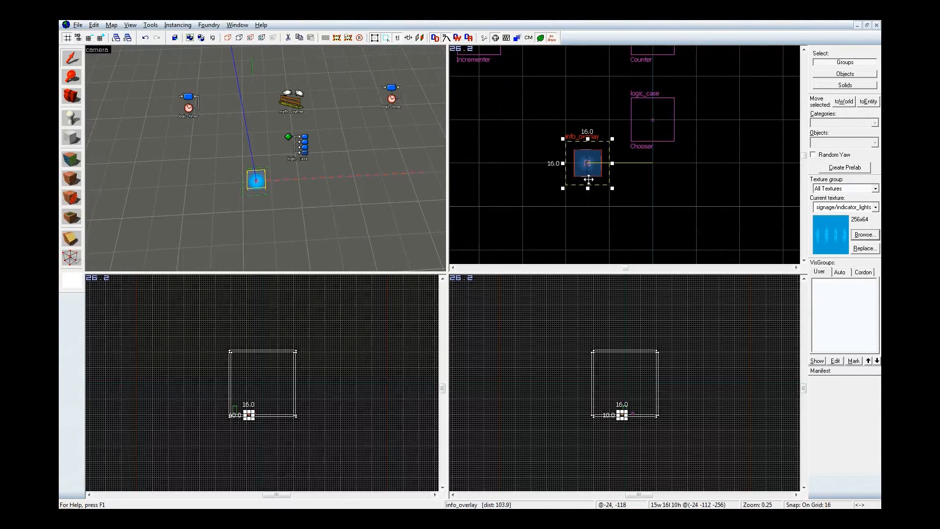
{"action": "left_click_drag", "start_coordinate": [587, 171], "coordinate": [562, 174]}
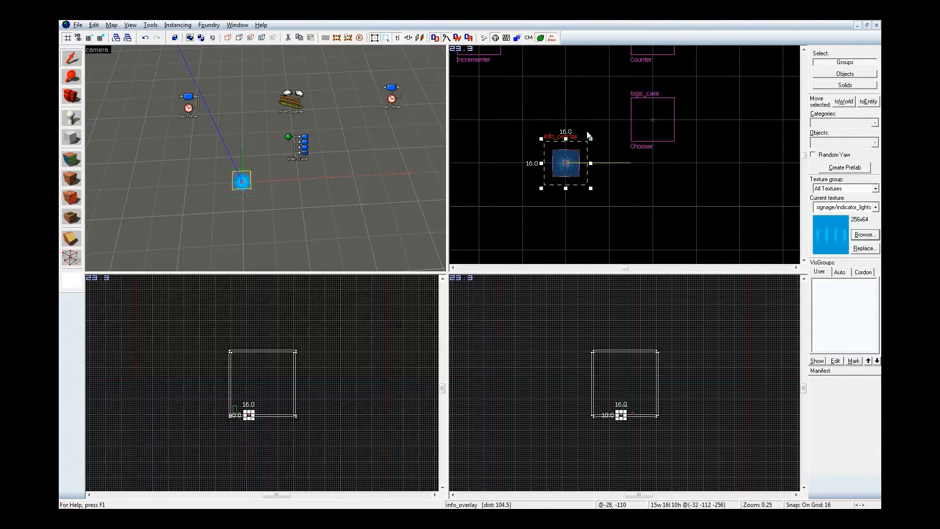
Duplicate the overlay into an evenly spaced row of four overlays below the Chooser, 32 units apart
{"action": "scroll", "coordinate": [588, 135], "scroll_direction": "down", "scroll_amount": 2}
{"action": "scroll", "coordinate": [600, 161], "scroll_direction": "down", "scroll_amount": 2}
{"action": "left_click_drag", "start_coordinate": [571, 133], "coordinate": [700, 155]}
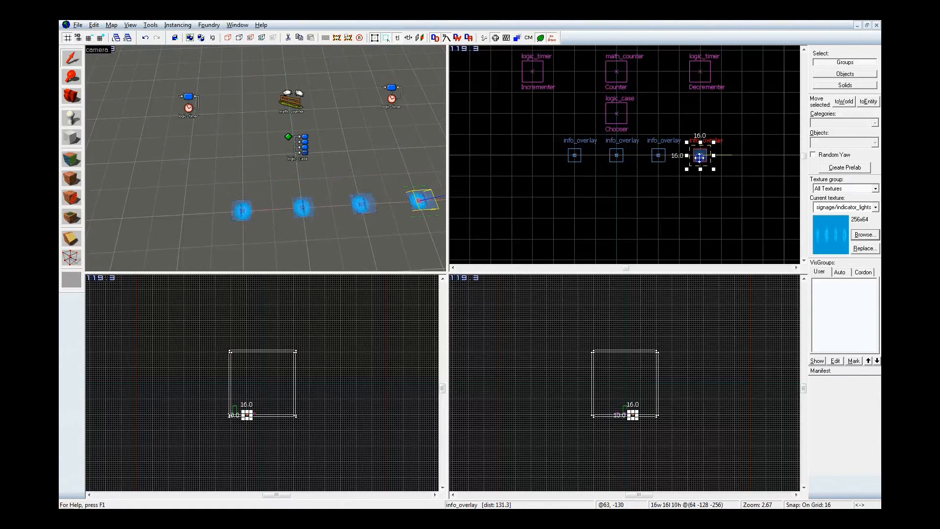
Select all four overlays and shift the row 16 units in the negative X direction to centre it under the Chooser
{"action": "left_click", "coordinate": [359, 205], "text": "ctrl"}
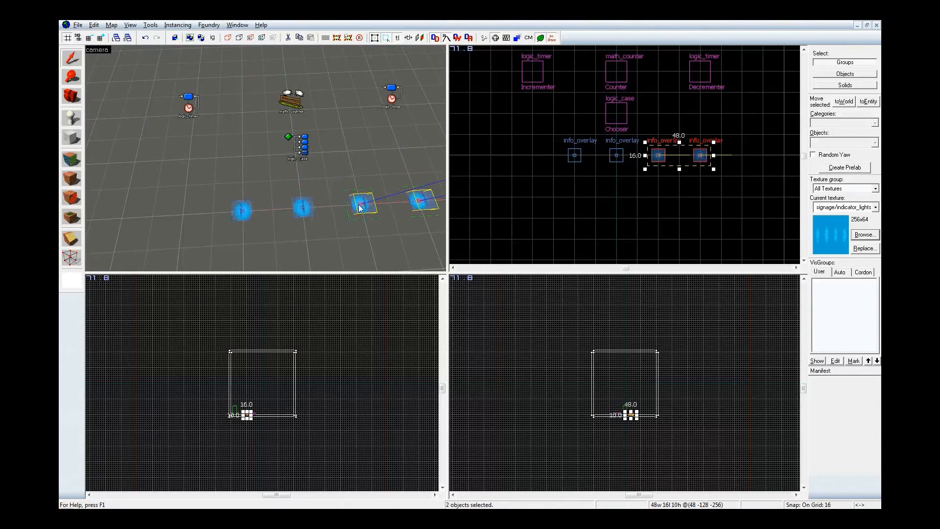
{"action": "left_click", "coordinate": [306, 208], "text": "ctrl"}
{"action": "left_click", "coordinate": [243, 210], "text": "ctrl"}
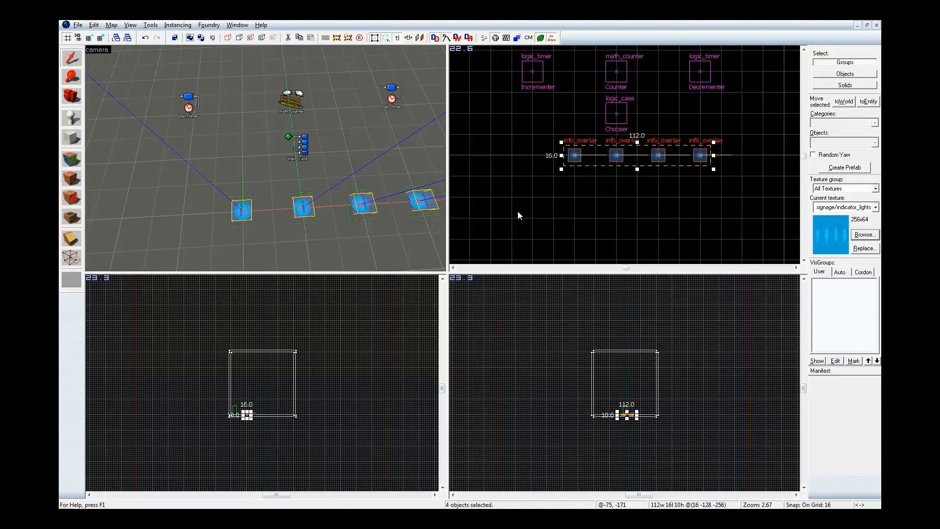
{"action": "left_click_drag", "start_coordinate": [669, 158], "coordinate": [654, 158]}
Name the first overlay in the row overlay_1 in its object properties and apply the name
{"action": "key", "text": "z"}
{"action": "key", "text": "s"}
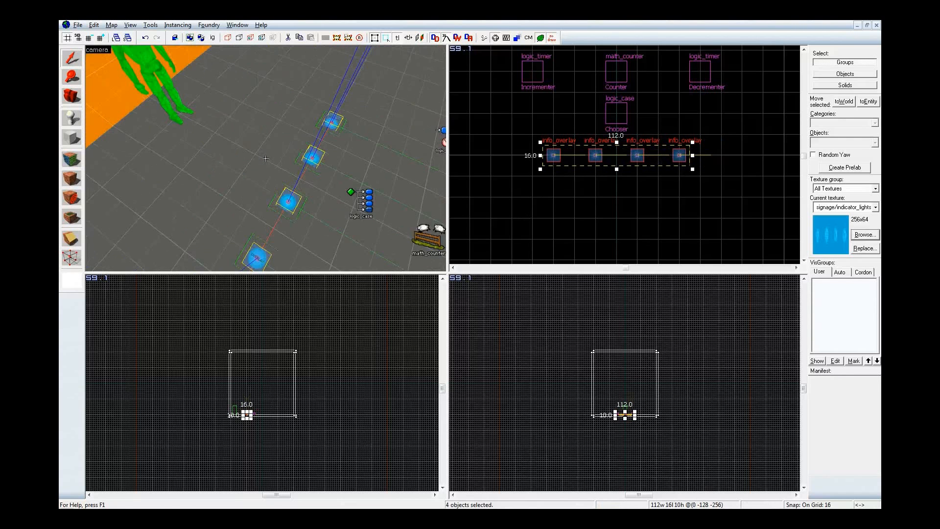
{"action": "key", "text": "a"}
{"action": "key", "text": "w"}
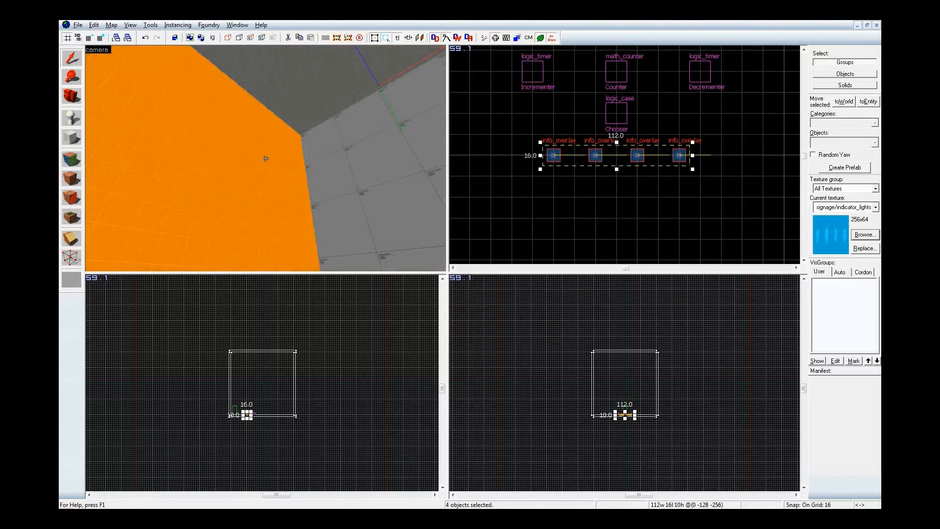
{"action": "key", "text": "z"}
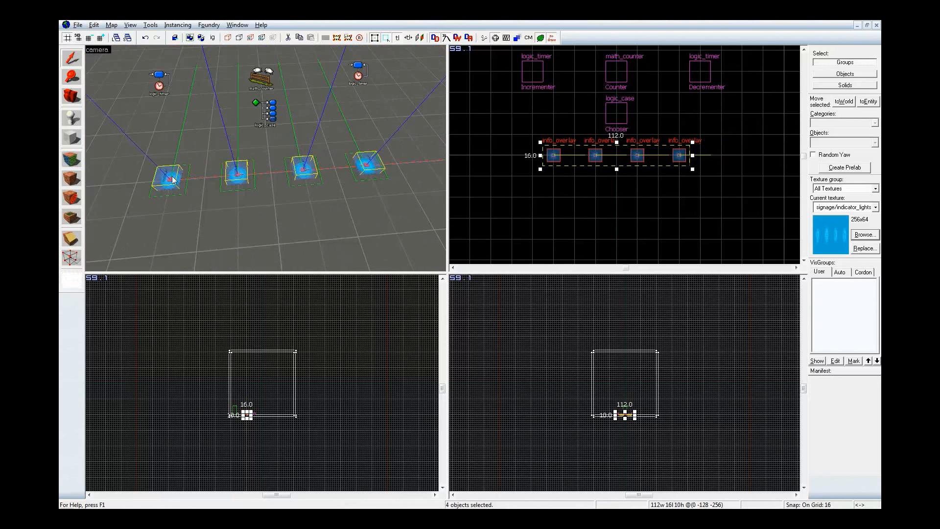
{"action": "double_click", "coordinate": [173, 180]}
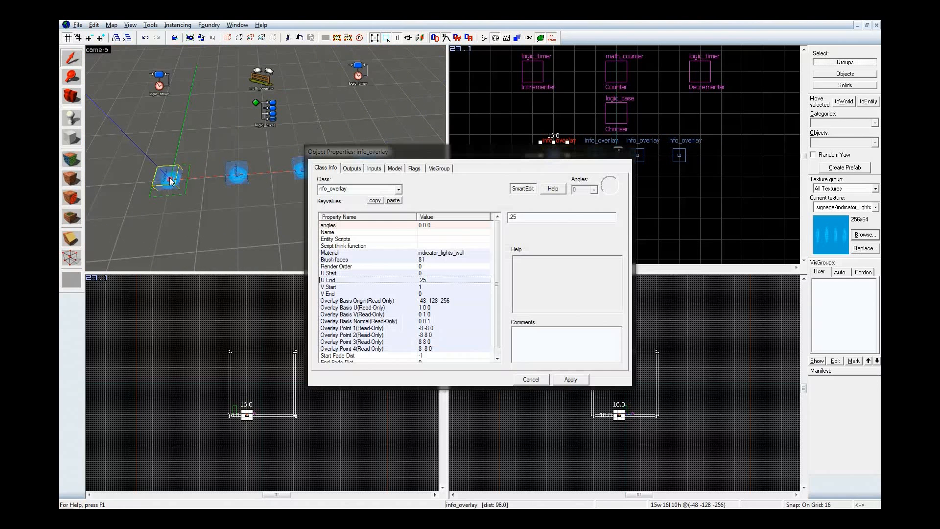
{"action": "left_click", "coordinate": [363, 233]}
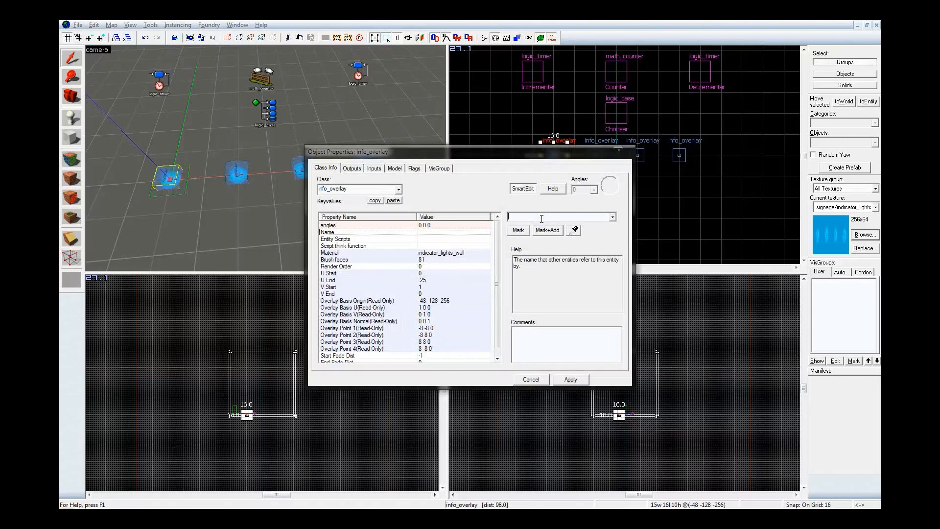
{"action": "type", "text": "1"}
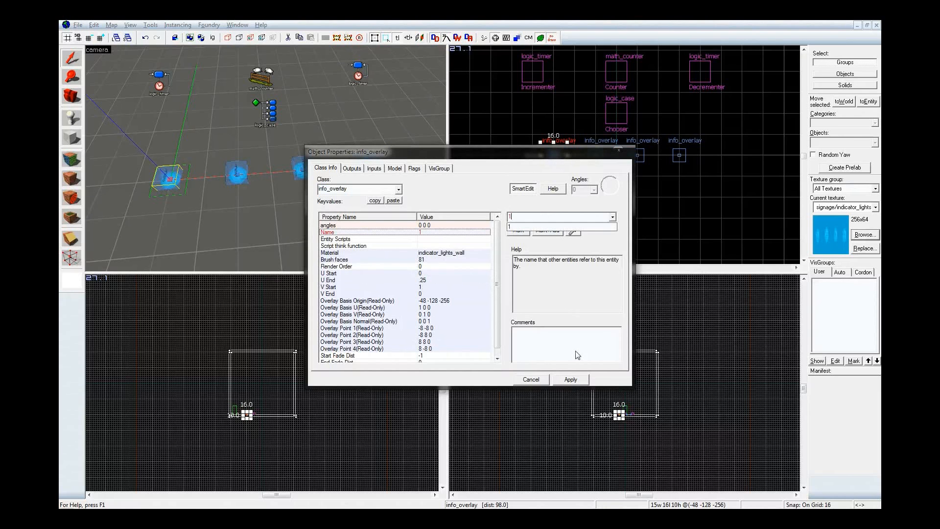
{"action": "left_click", "coordinate": [571, 380]}
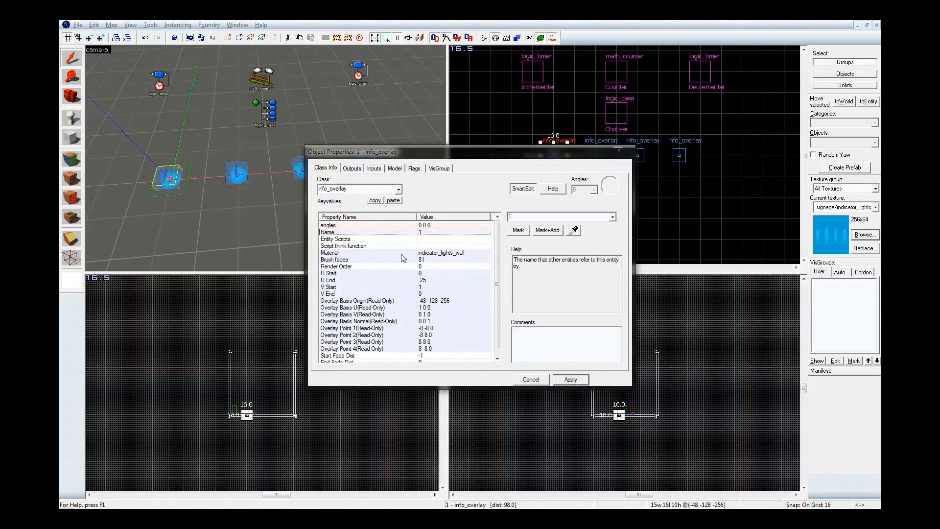
{"action": "double_click", "coordinate": [561, 216]}
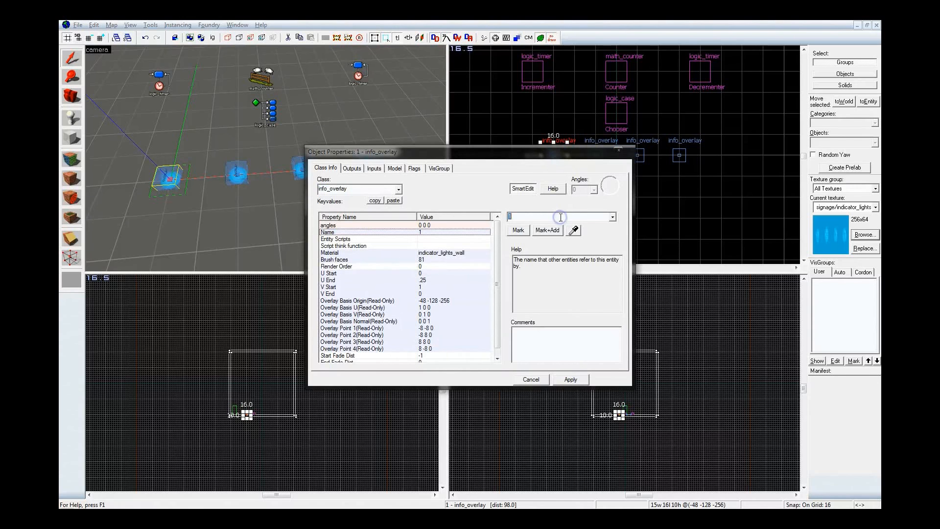
{"action": "type", "text": "overlay"}
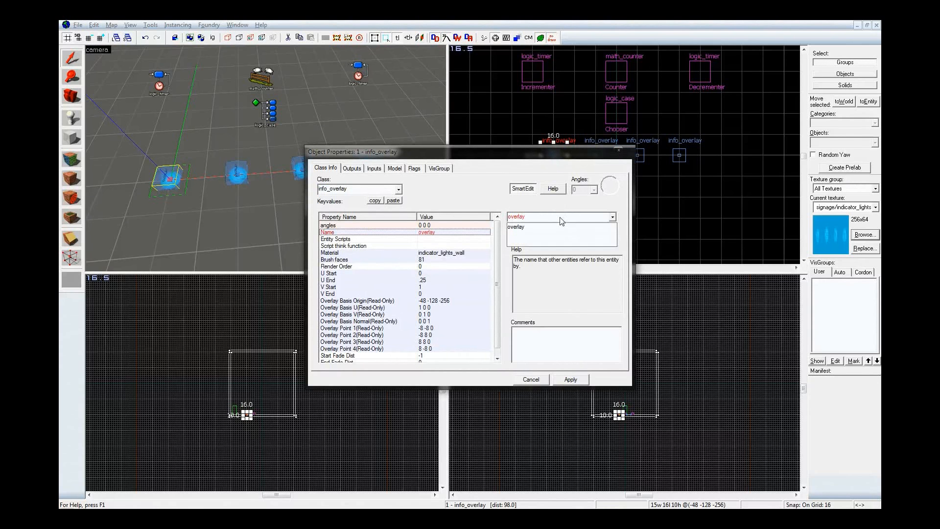
{"action": "type", "text": "_1"}
{"action": "key", "text": "Return"}
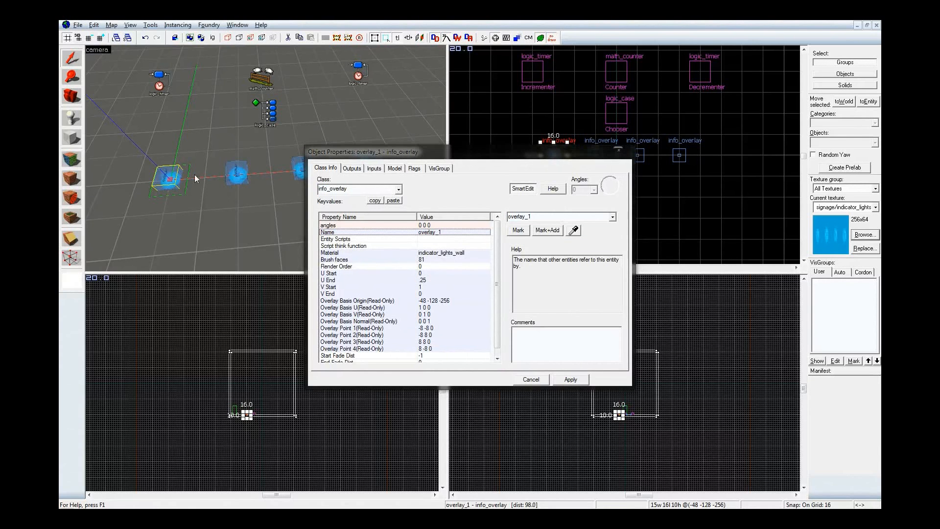
Name the second overlay in the row overlay_2 and apply the change
{"action": "left_click", "coordinate": [232, 172]}
{"action": "left_click", "coordinate": [598, 217]}
{"action": "type", "text": "overlay_"}
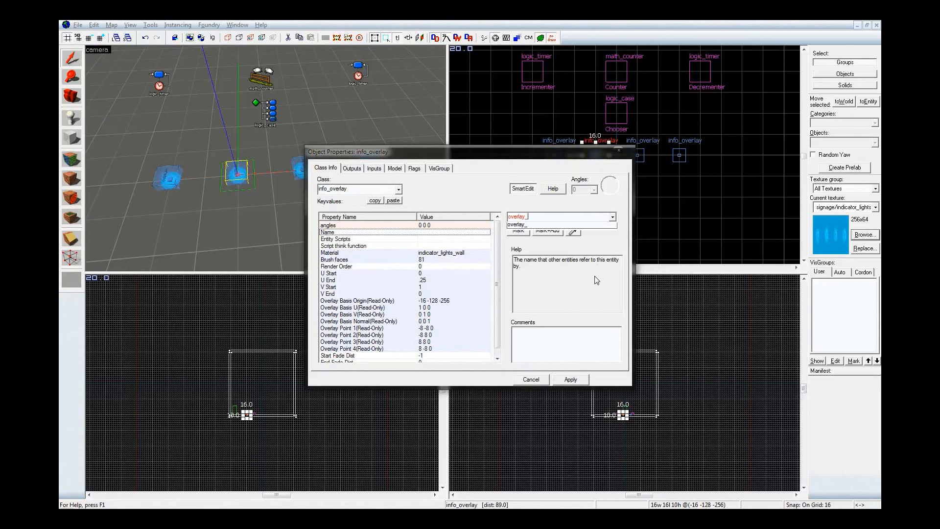
{"action": "type", "text": "2"}
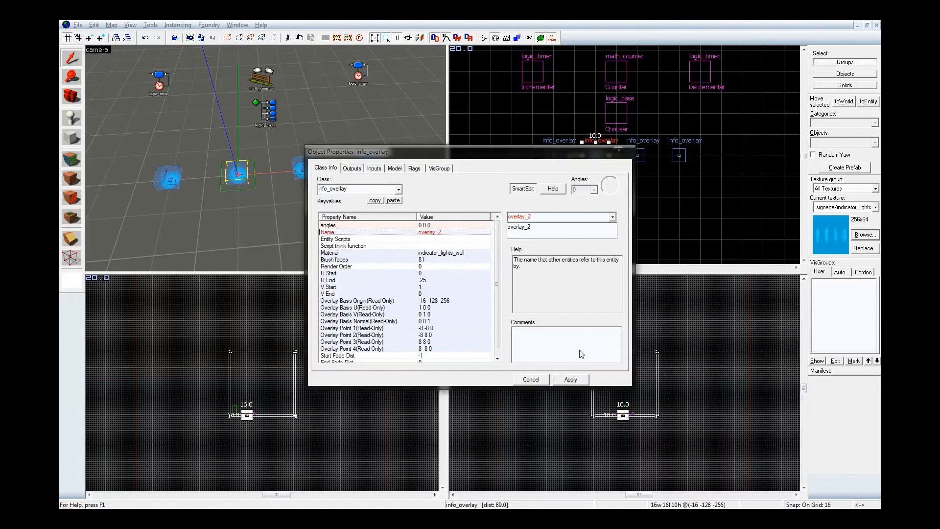
{"action": "left_click", "coordinate": [575, 382]}
Name the third overlay in the row overlay_3 and apply the change
{"action": "key", "text": "z"}
{"action": "key", "text": "d"}
{"action": "key", "text": "z"}
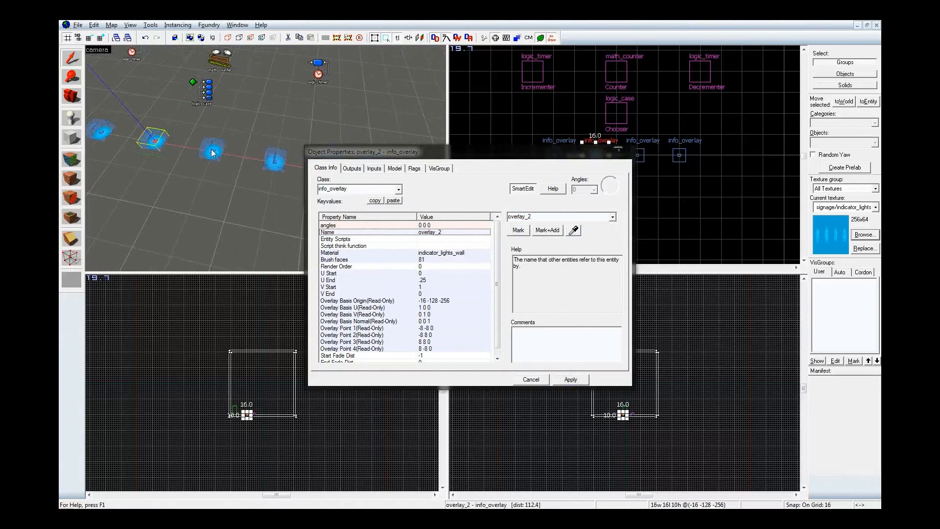
{"action": "left_click", "coordinate": [212, 153]}
{"action": "left_click", "coordinate": [560, 218]}
{"action": "type", "text": "overlay_"}
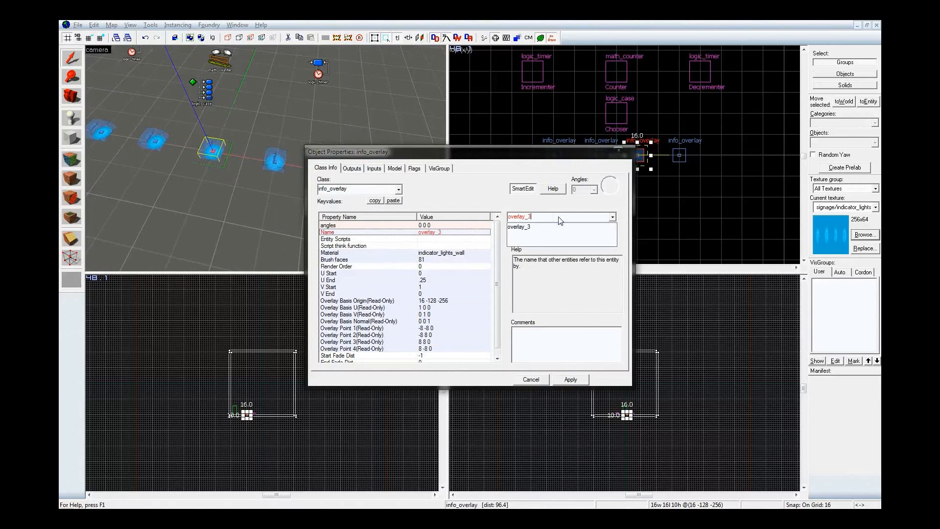
{"action": "type", "text": "3"}
{"action": "key", "text": "Return"}
Name the last overlay in the row overlay_4, apply the change and close the object properties
{"action": "left_click", "coordinate": [274, 158]}
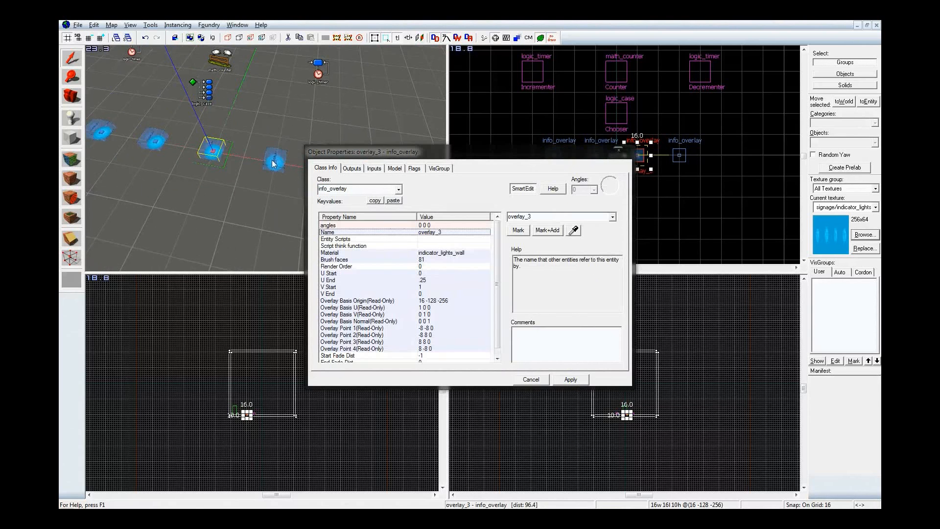
{"action": "left_click", "coordinate": [519, 217]}
{"action": "type", "text": "overlay_4"}
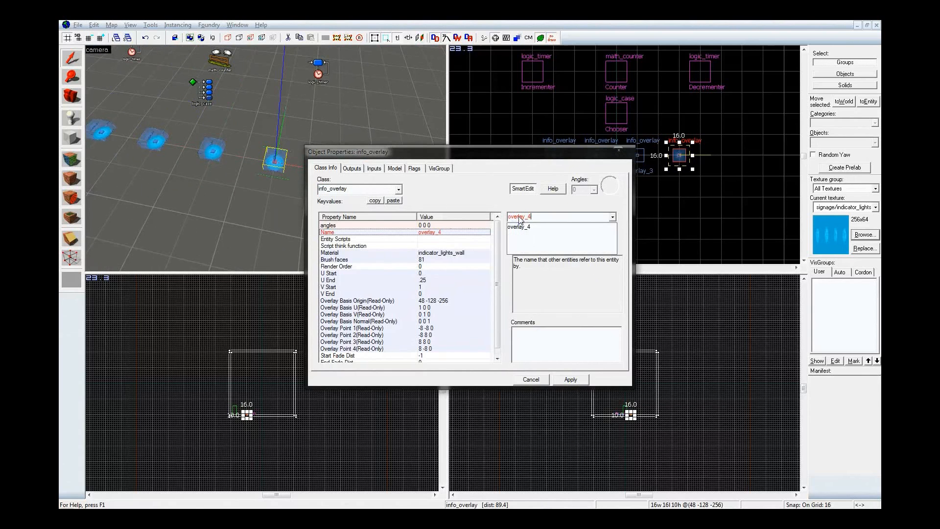
{"action": "key", "text": "Return"}
{"action": "key", "text": "z"}
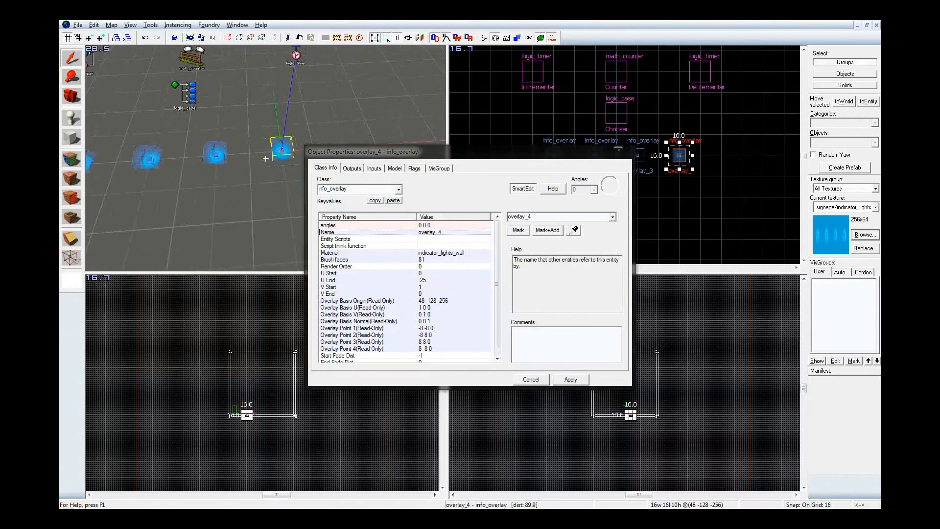
{"action": "key", "text": "a"}
{"action": "key", "text": "d"}
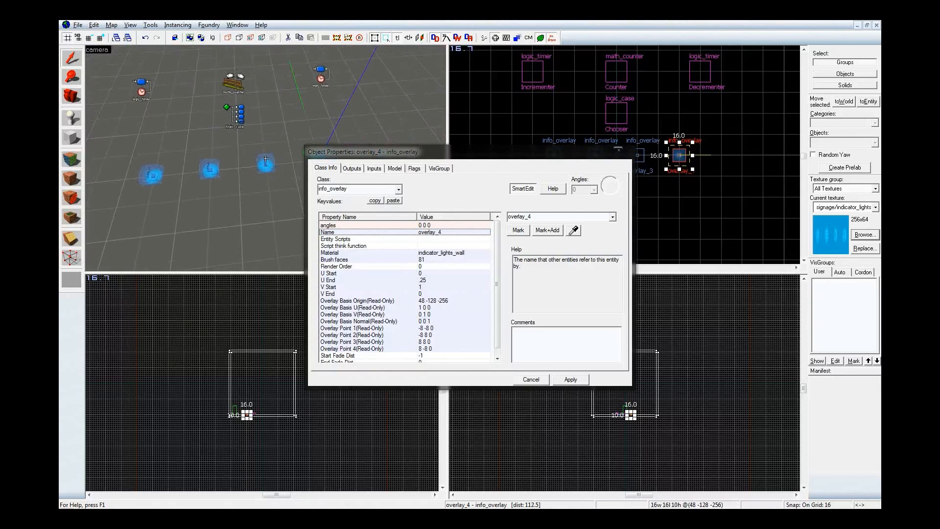
{"action": "key", "text": "z"}
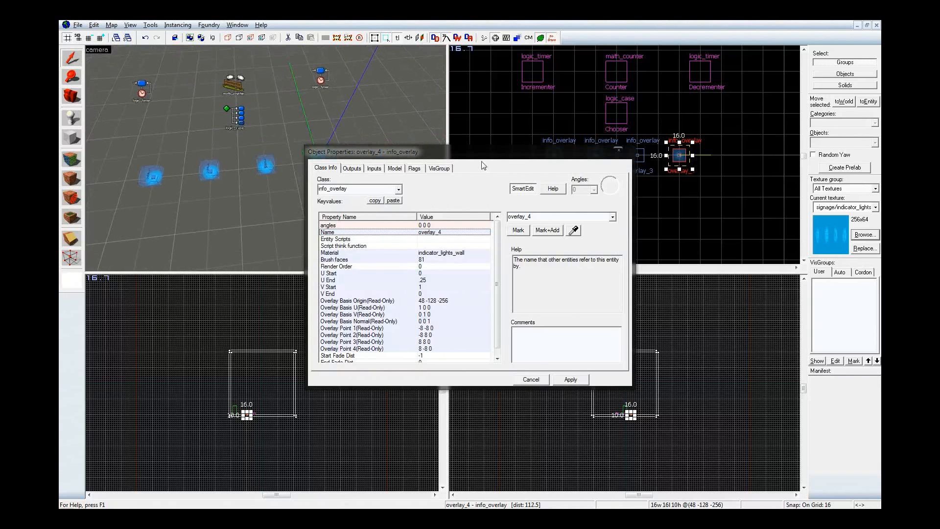
{"action": "left_click", "coordinate": [618, 152]}
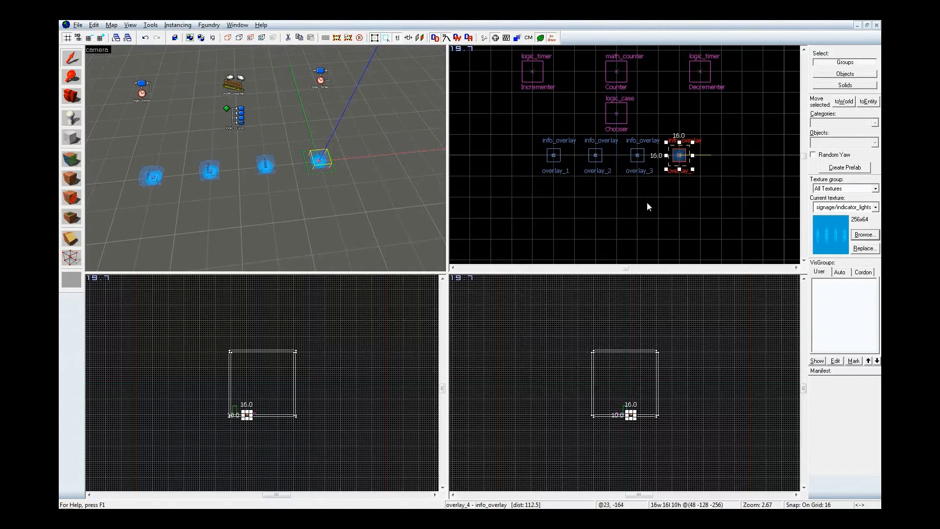
Place four env_texturetoggle entities on the floor with the Entity tool, one in front of each overlay
{"action": "key", "text": "Escape"}
{"action": "key", "text": "shift+e"}
{"action": "double_click", "coordinate": [860, 143]}
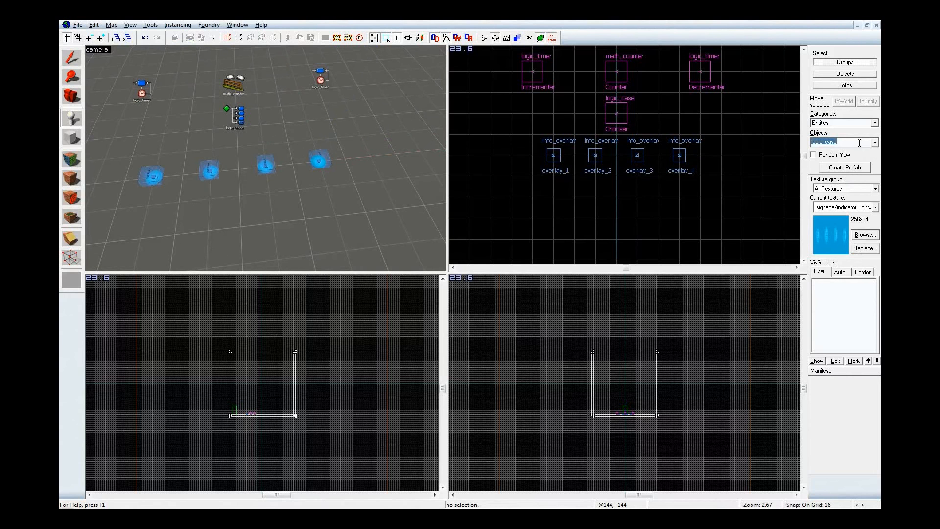
{"action": "type", "text": "gg"}
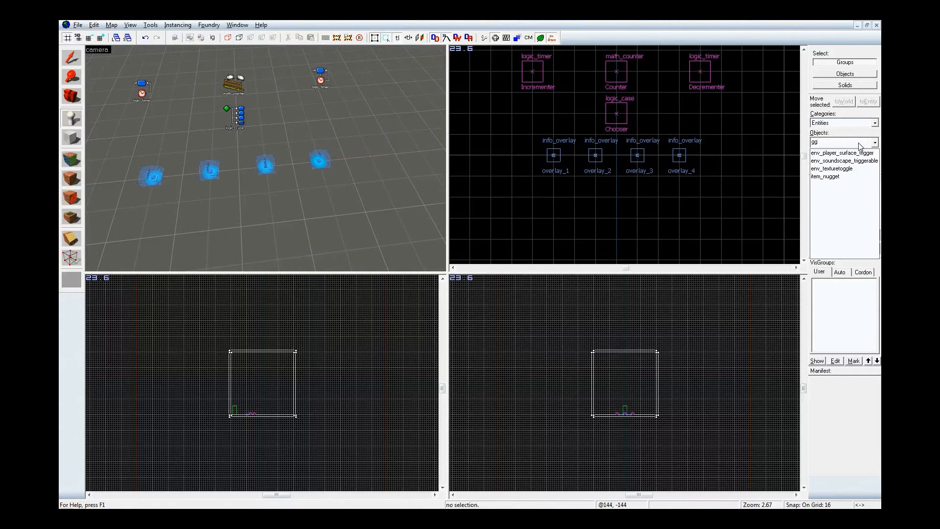
{"action": "left_click", "coordinate": [854, 168]}
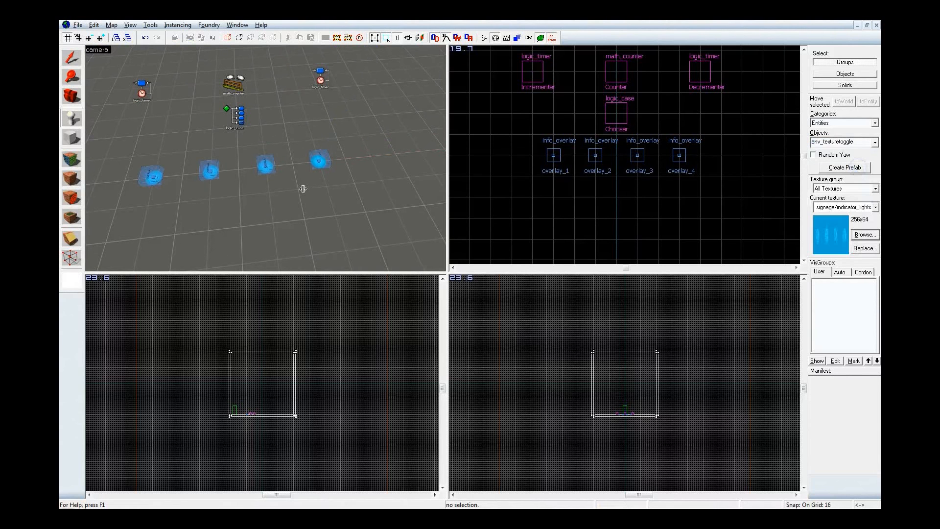
{"action": "left_click", "coordinate": [148, 200]}
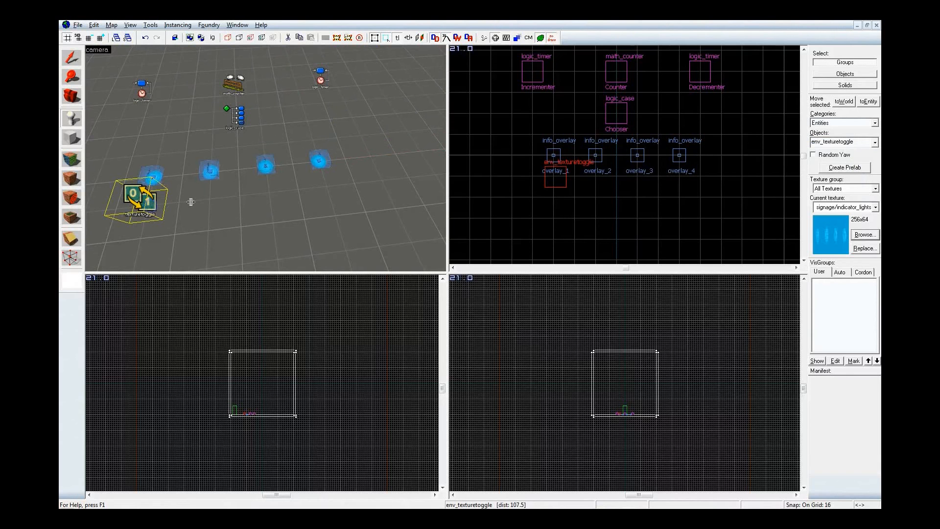
{"action": "left_click", "coordinate": [210, 202]}
{"action": "left_click", "coordinate": [274, 195]}
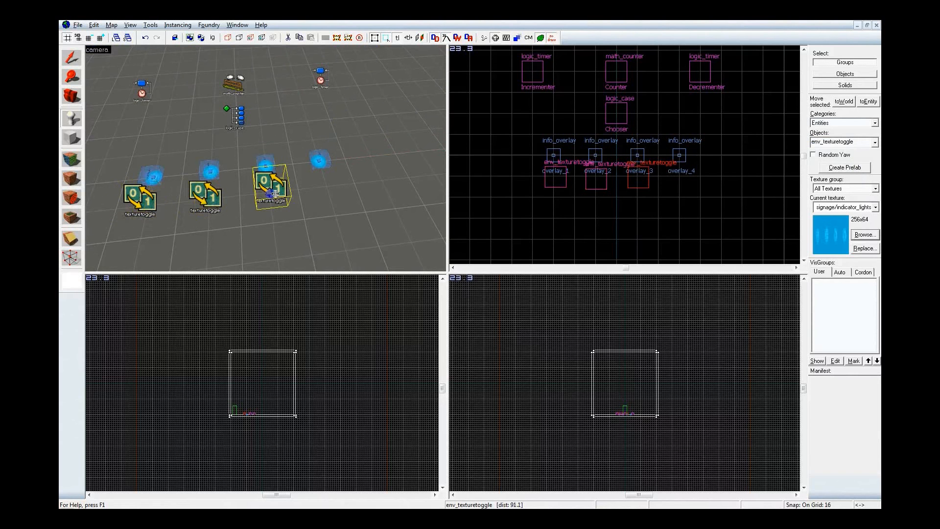
{"action": "left_click", "coordinate": [333, 188]}
Align the four env_texturetoggle entities to the grid in an even row directly below their overlays
{"action": "key", "text": "shift+s"}
{"action": "left_click", "coordinate": [553, 178]}
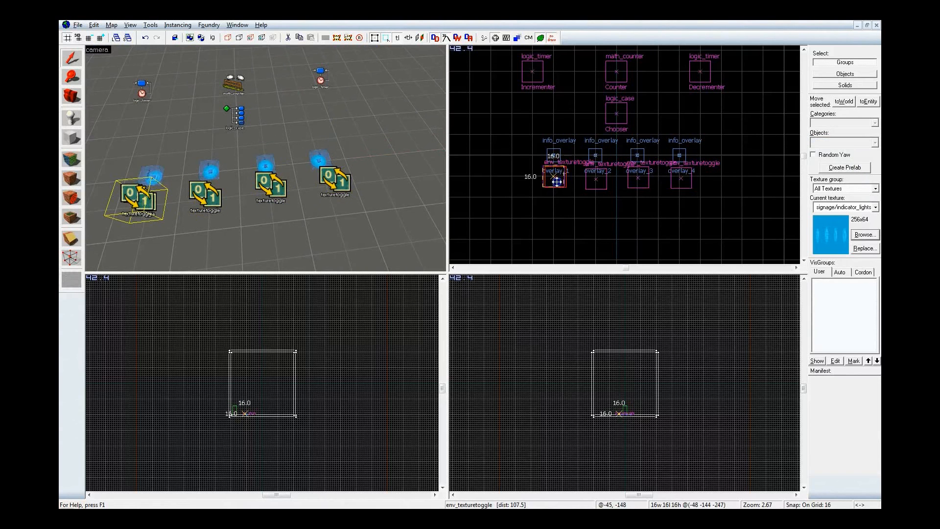
{"action": "left_click", "coordinate": [596, 181]}
{"action": "left_click_drag", "start_coordinate": [596, 180], "coordinate": [682, 177]}
{"action": "left_click", "coordinate": [641, 178]}
{"action": "left_click", "coordinate": [643, 183]}
{"action": "left_click", "coordinate": [684, 182]}
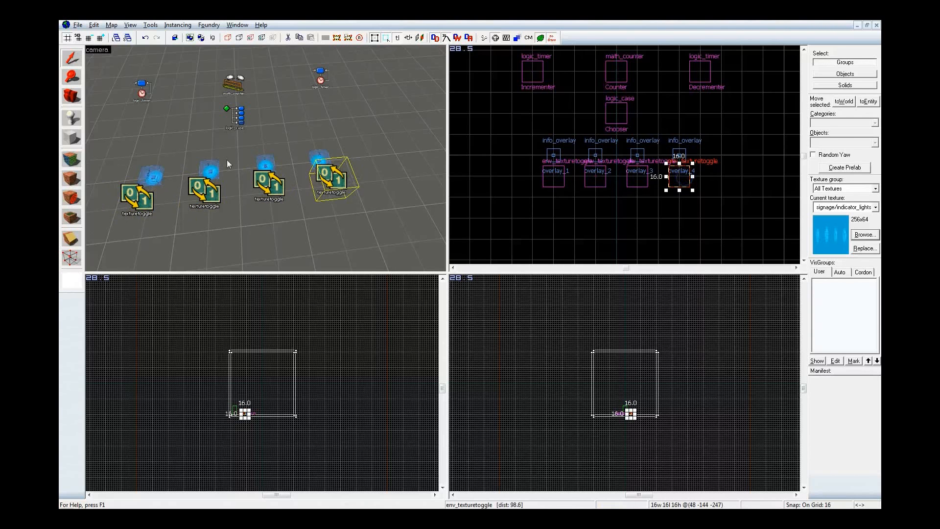
Name the first env_texturetoggle entity in the row toggle_1 and apply the change
{"action": "key", "text": "z"}
{"action": "key", "text": "w"}
{"action": "key", "text": "z"}
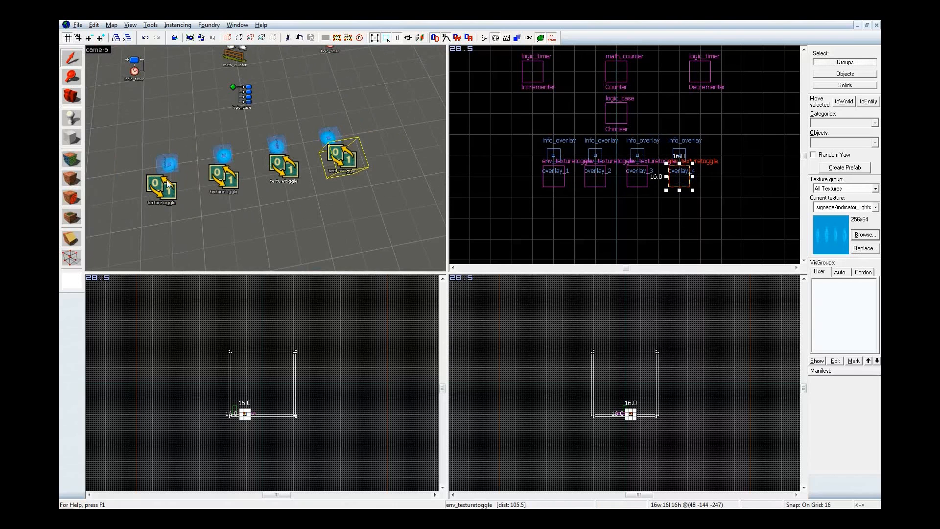
{"action": "double_click", "coordinate": [164, 185]}
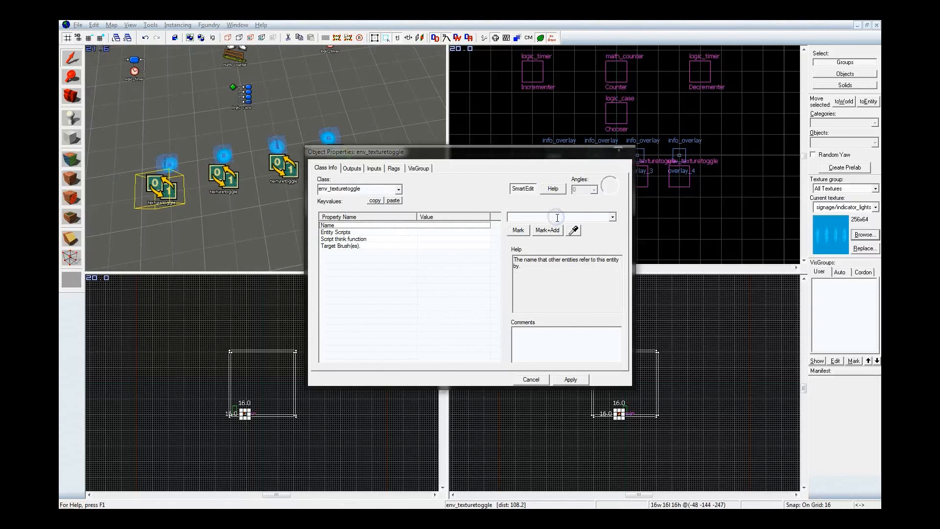
{"action": "left_click", "coordinate": [557, 219]}
{"action": "type", "text": "toggle_"}
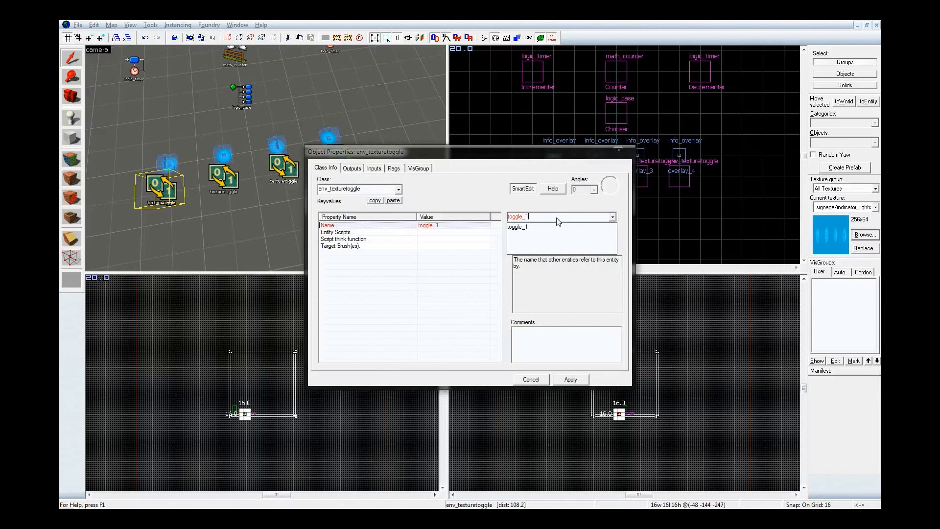
{"action": "type", "text": "1"}
{"action": "key", "text": "Return"}
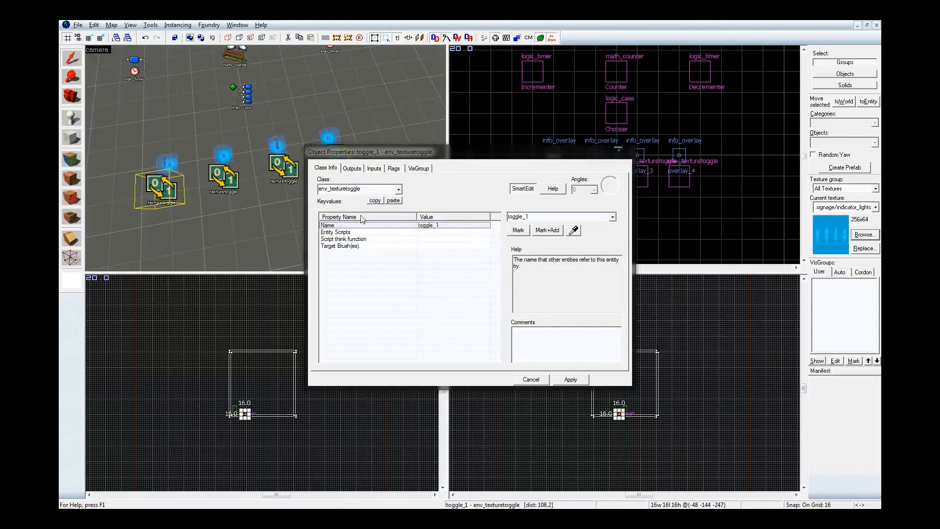
Copy the toggle_ prefix from the first entity's name and name the second env_texturetoggle toggle_2
{"action": "double_click", "coordinate": [526, 216]}
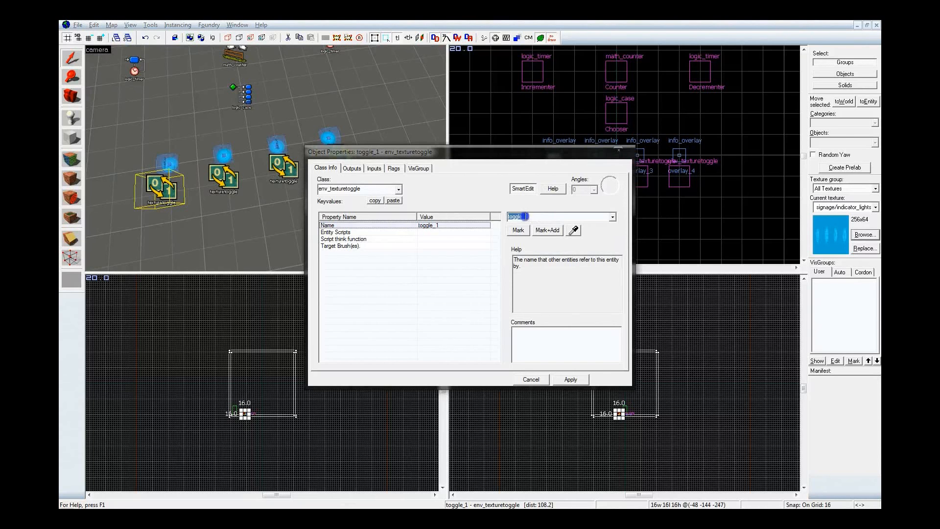
{"action": "left_click", "coordinate": [526, 217]}
{"action": "double_click", "coordinate": [531, 216]}
{"action": "key", "text": "ctrl+c"}
{"action": "left_click", "coordinate": [220, 177]}
{"action": "left_click", "coordinate": [531, 215]}
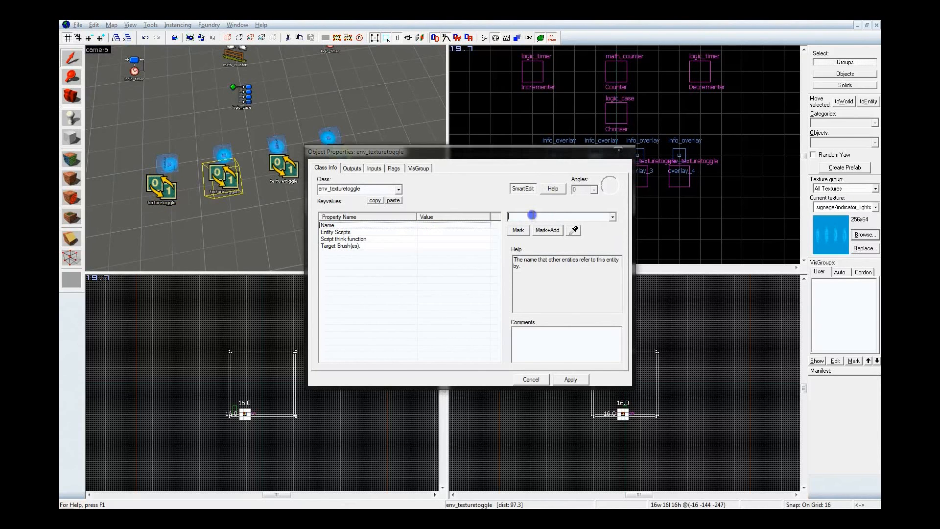
{"action": "key", "text": "ctrl+v"}
{"action": "type", "text": "2"}
Name the third env_texturetoggle entity in the row toggle_3 and apply the change
{"action": "left_click", "coordinate": [283, 168]}
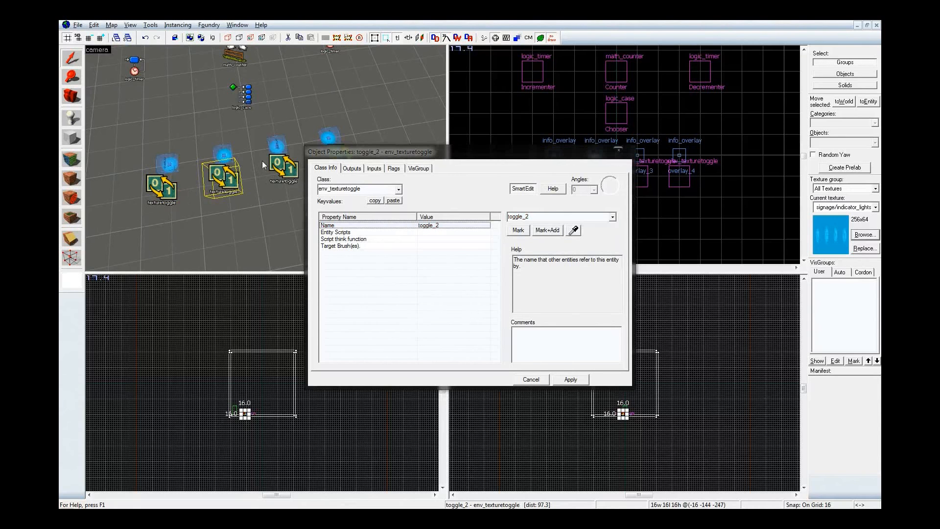
{"action": "left_click", "coordinate": [580, 216]}
{"action": "key", "text": "ctrl+v"}
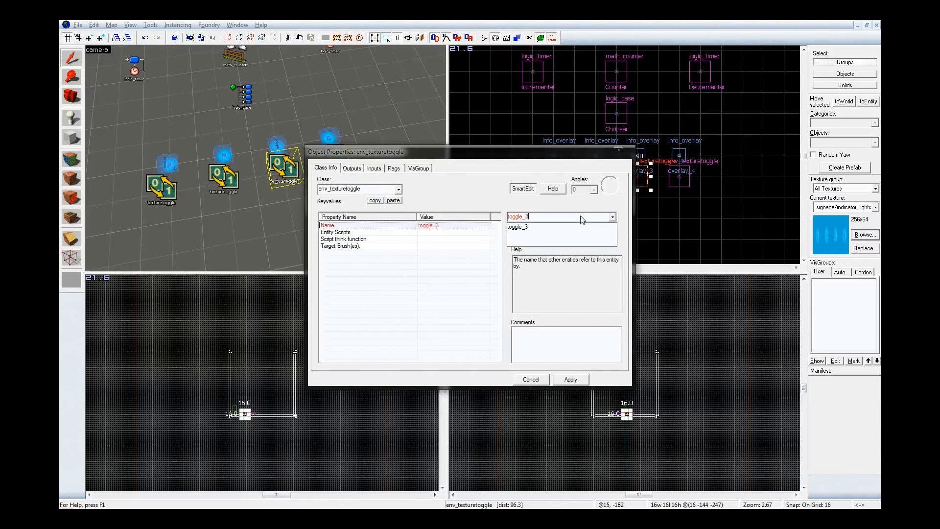
{"action": "key", "text": "Return"}
Name the last env_texturetoggle entity in the row toggle_4, apply the change and close the object properties
{"action": "key", "text": "z"}
{"action": "key", "text": "d"}
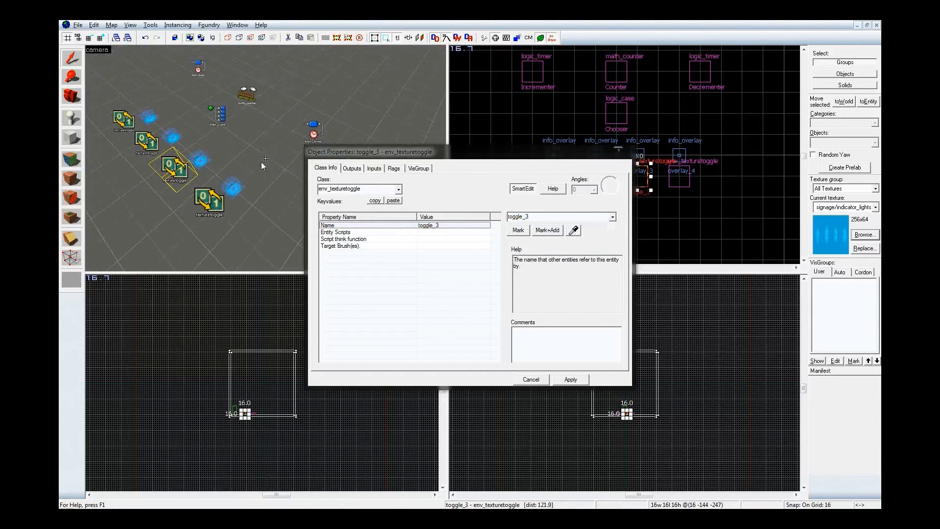
{"action": "left_click", "coordinate": [209, 201]}
{"action": "left_click", "coordinate": [543, 216]}
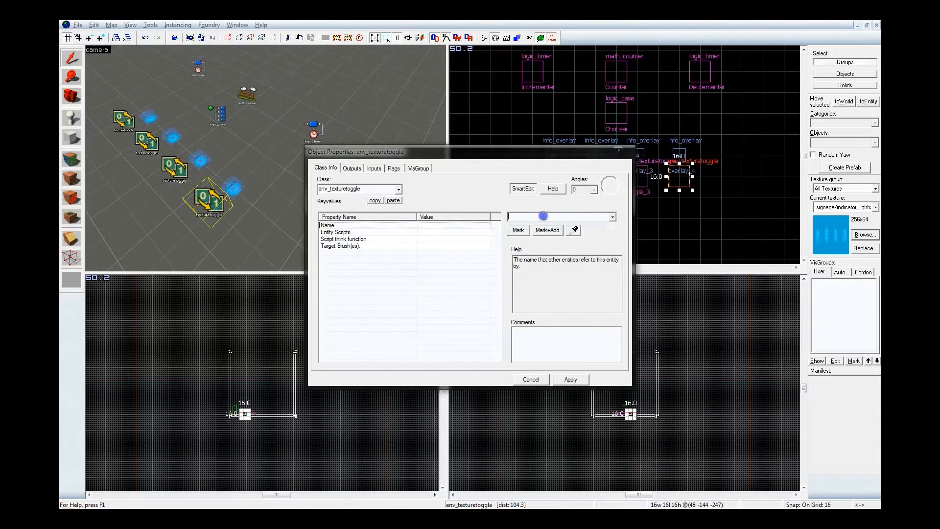
{"action": "key", "text": "ctrl+v"}
{"action": "type", "text": "4"}
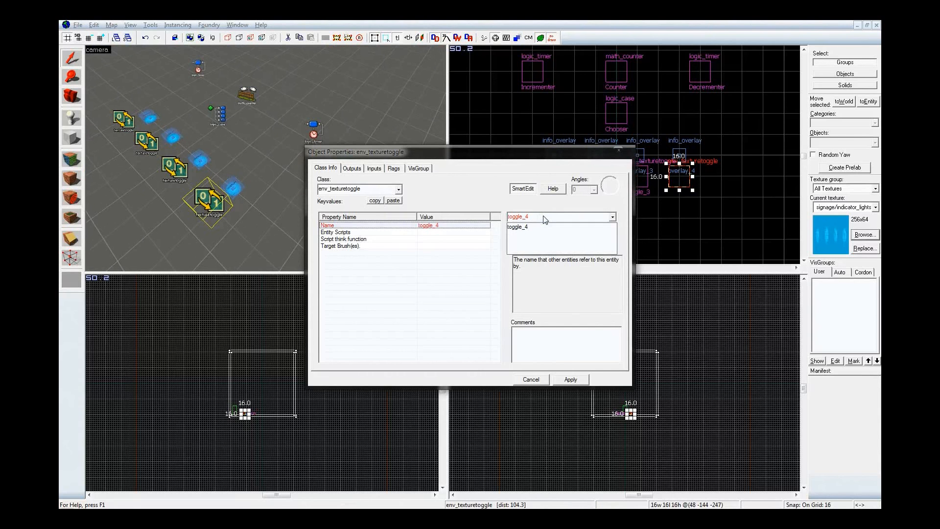
{"action": "left_click", "coordinate": [544, 216]}
{"action": "key", "text": "Return"}
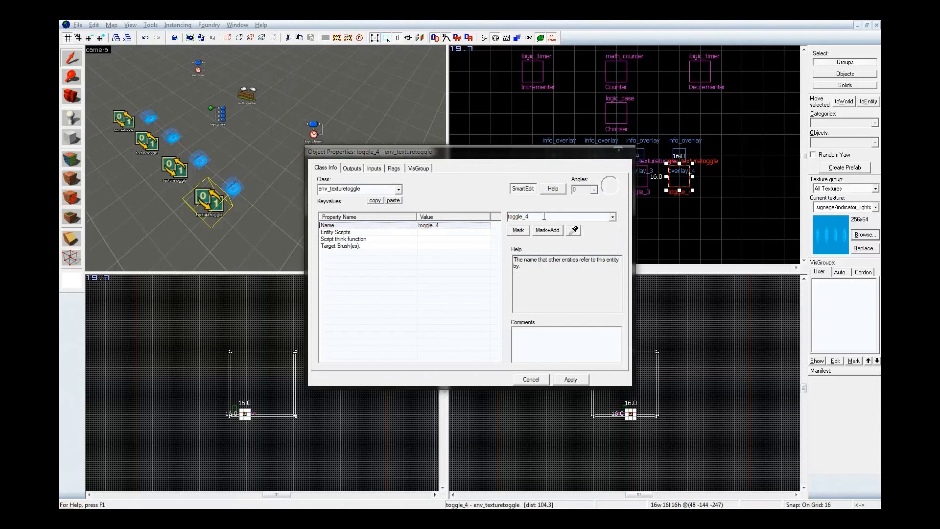
{"action": "left_click", "coordinate": [618, 150]}
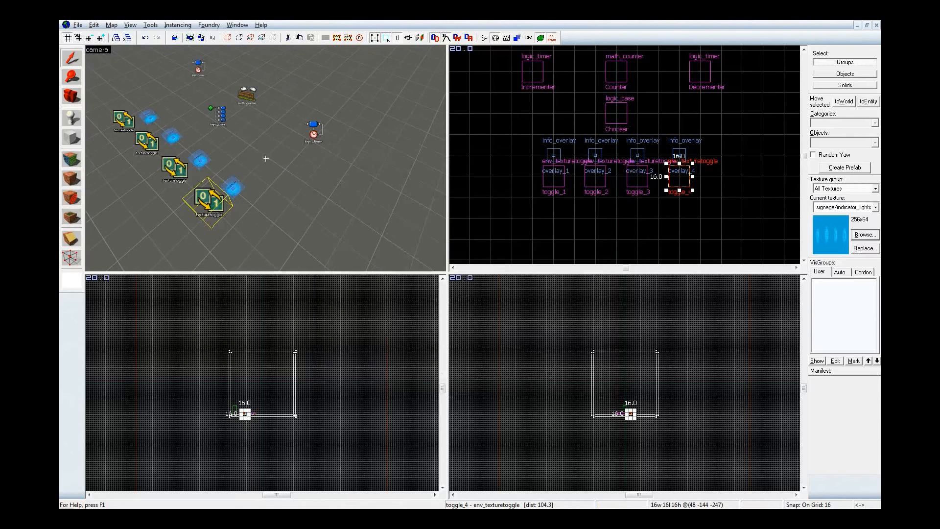
Set toggle_1's Target Brush(es) to overlay_1 by picking the matching overlay in the 3D view
{"action": "key", "text": "z"}
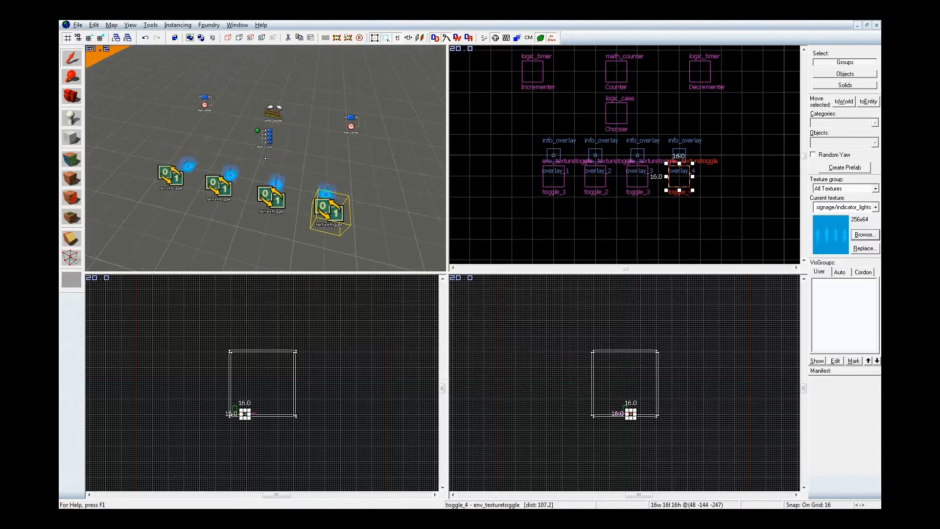
{"action": "key", "text": "w"}
{"action": "key", "text": "a"}
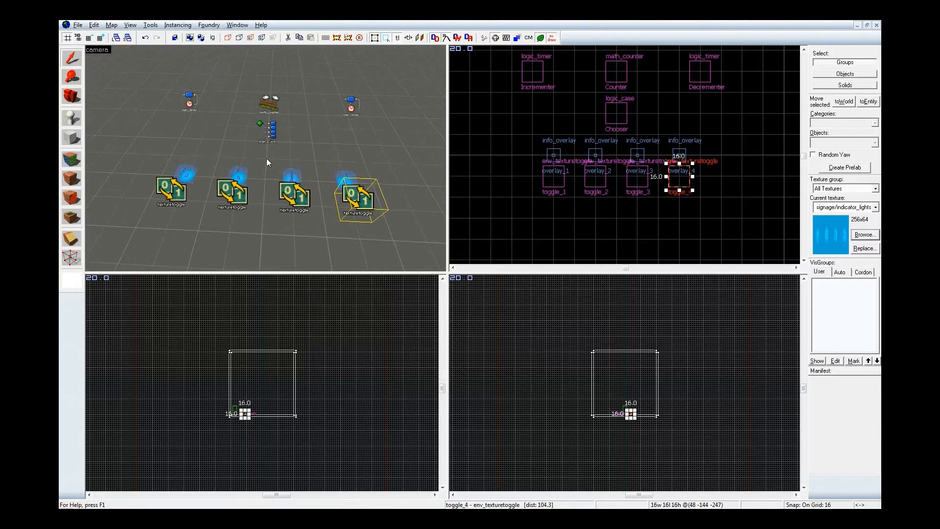
{"action": "key", "text": "z"}
{"action": "double_click", "coordinate": [178, 193]}
{"action": "left_click", "coordinate": [377, 247]}
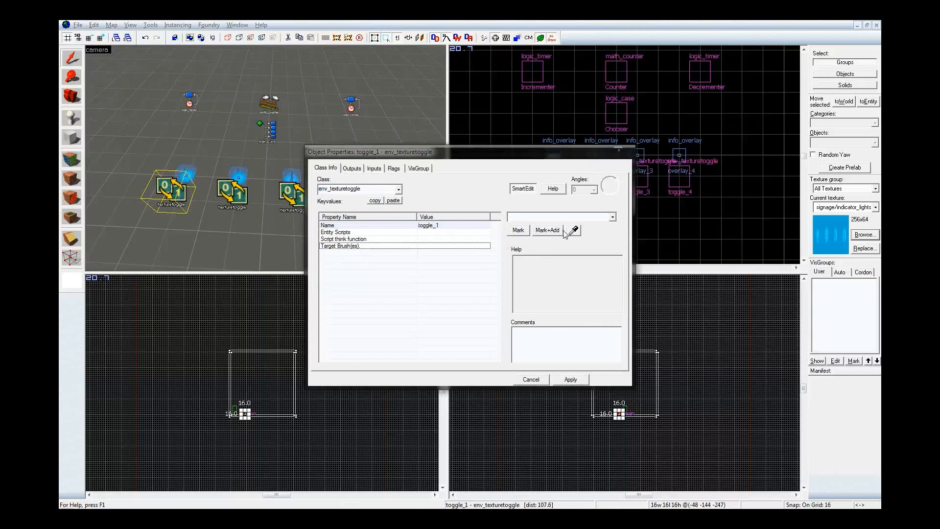
{"action": "left_click", "coordinate": [572, 231]}
{"action": "key", "text": "z"}
{"action": "key", "text": "d"}
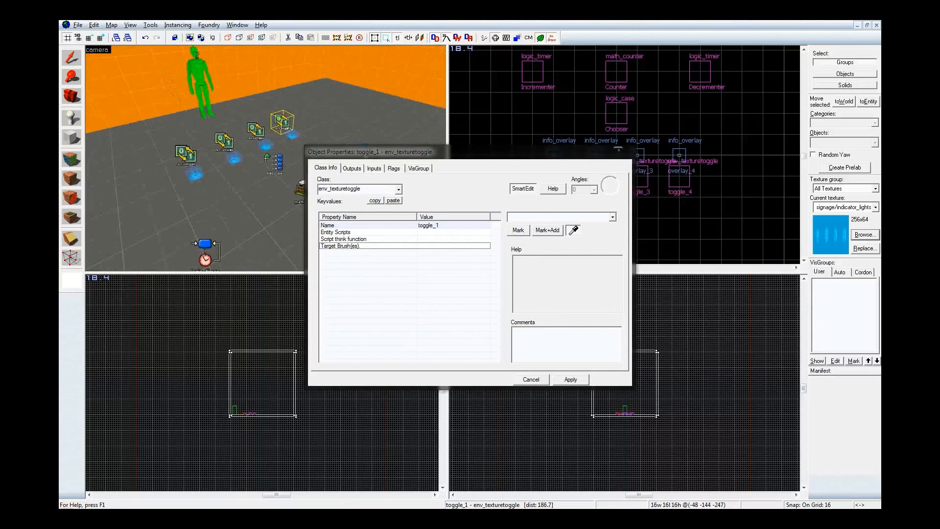
{"action": "key", "text": "w"}
{"action": "key", "text": "z"}
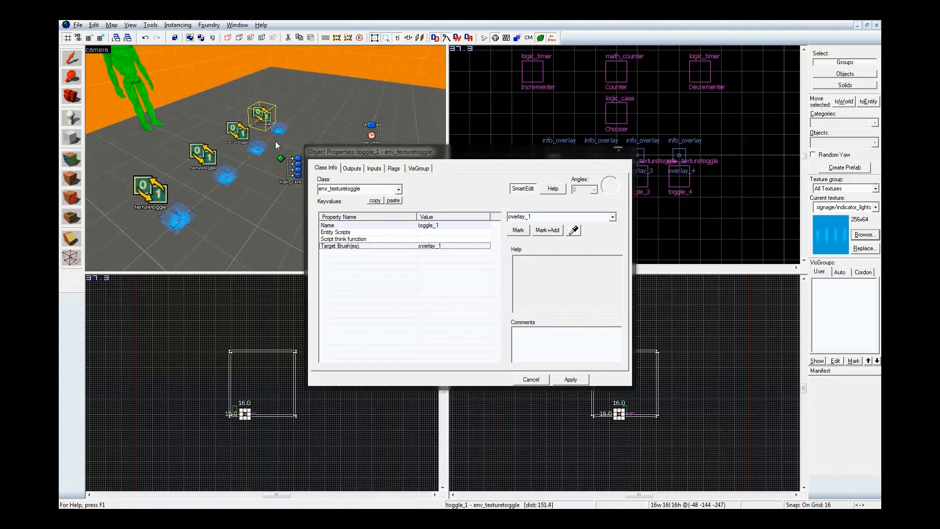
Set the Target Brush(es) of toggle_2 and toggle_3 to their matching overlays, overlay_2 and overlay_3
{"action": "left_click", "coordinate": [236, 131]}
{"action": "left_click", "coordinate": [574, 232]}
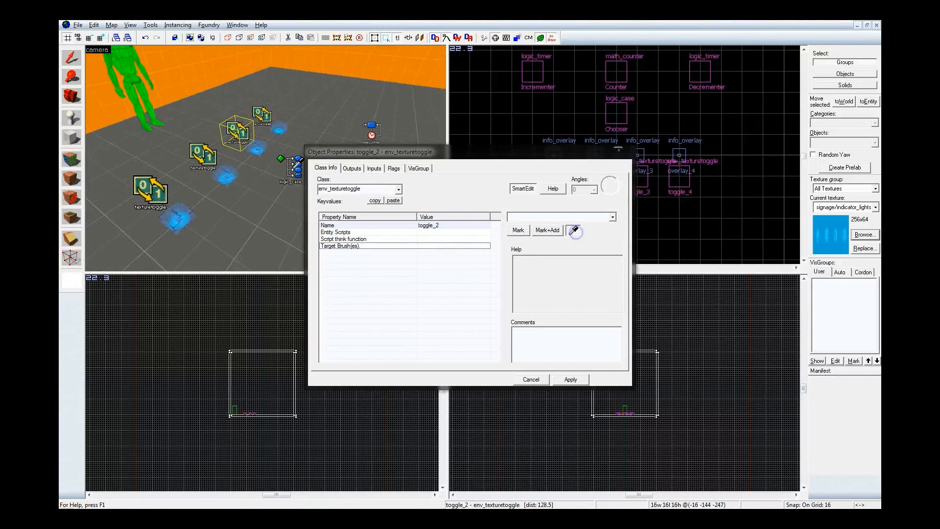
{"action": "left_click", "coordinate": [202, 156]}
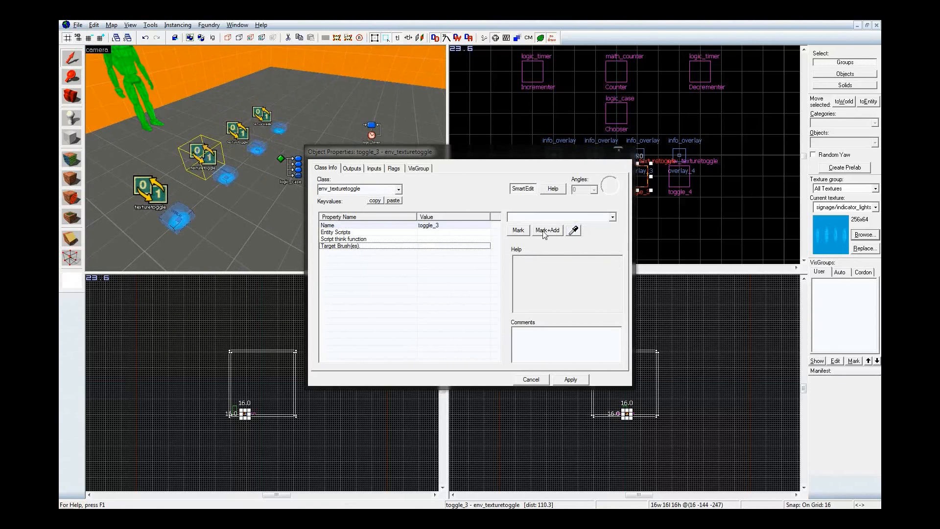
{"action": "left_click", "coordinate": [575, 231]}
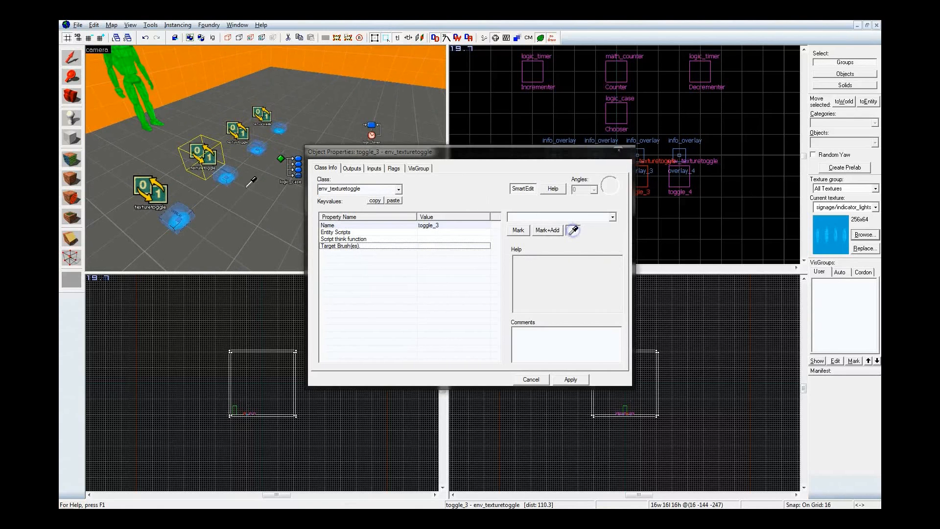
Set toggle_4's Target Brush(es) to overlay_4 and apply the change
{"action": "left_click", "coordinate": [147, 194]}
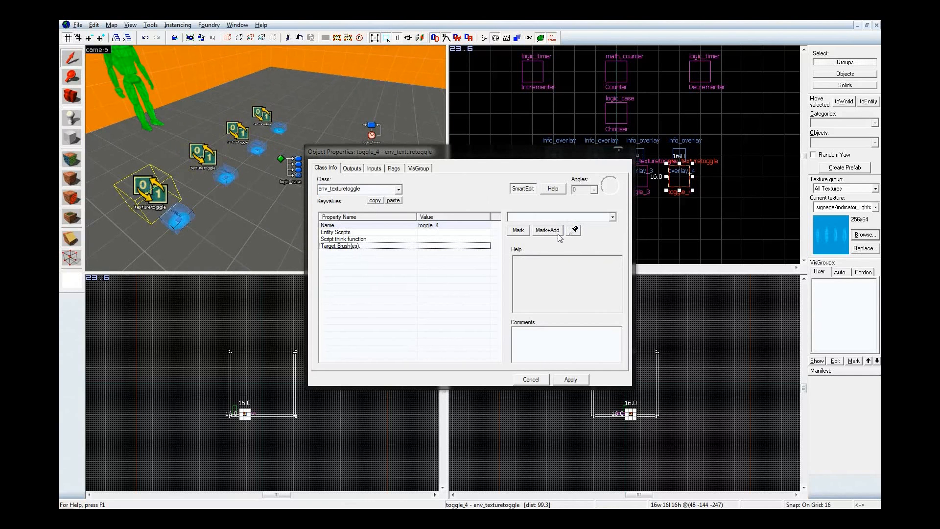
{"action": "left_click", "coordinate": [573, 230]}
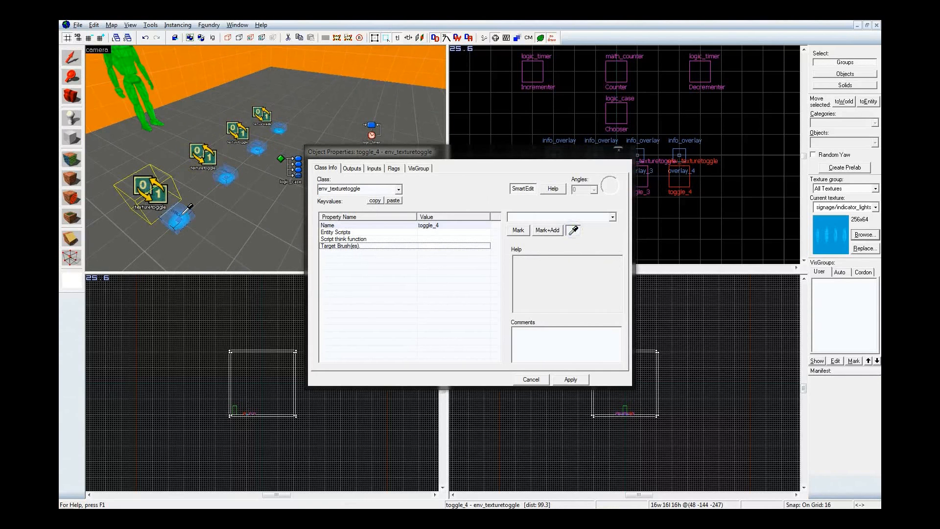
{"action": "left_click", "coordinate": [574, 380]}
Add an OnCase01 output to the Chooser logic_case that targets toggle_1
{"action": "key", "text": "z"}
{"action": "key", "text": "a"}
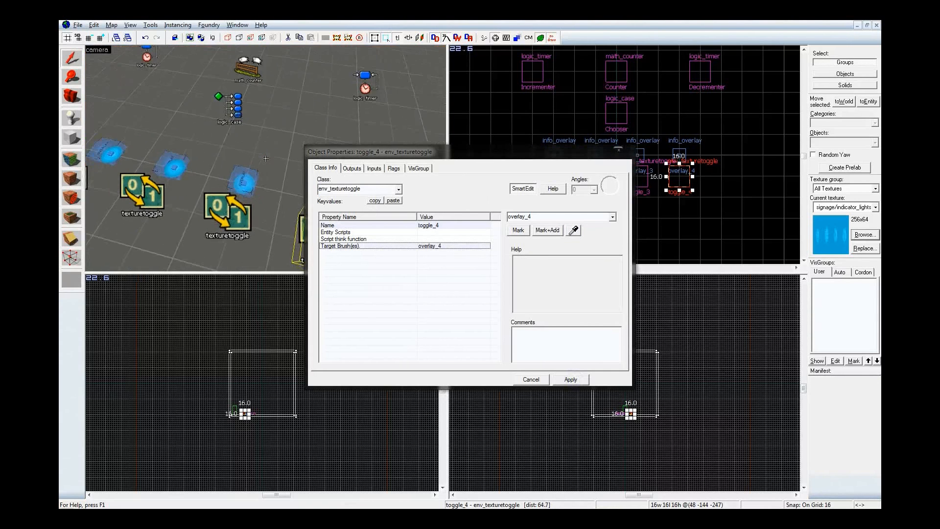
{"action": "key", "text": "s"}
{"action": "key", "text": "d"}
{"action": "key", "text": "z"}
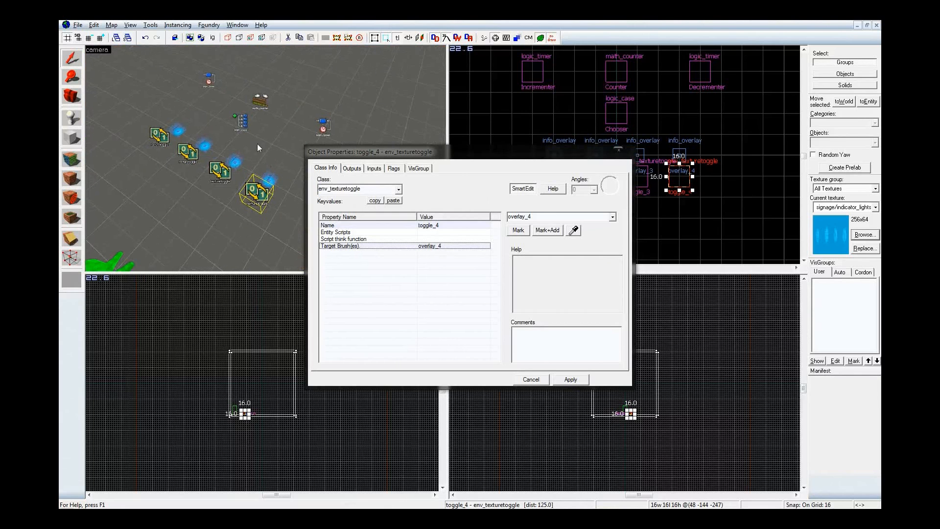
{"action": "left_click", "coordinate": [241, 121]}
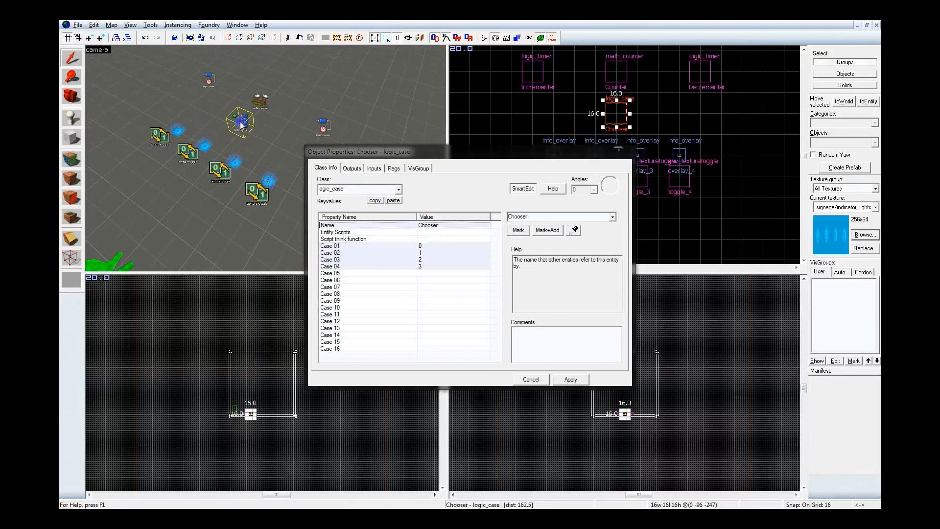
{"action": "left_click", "coordinate": [353, 168]}
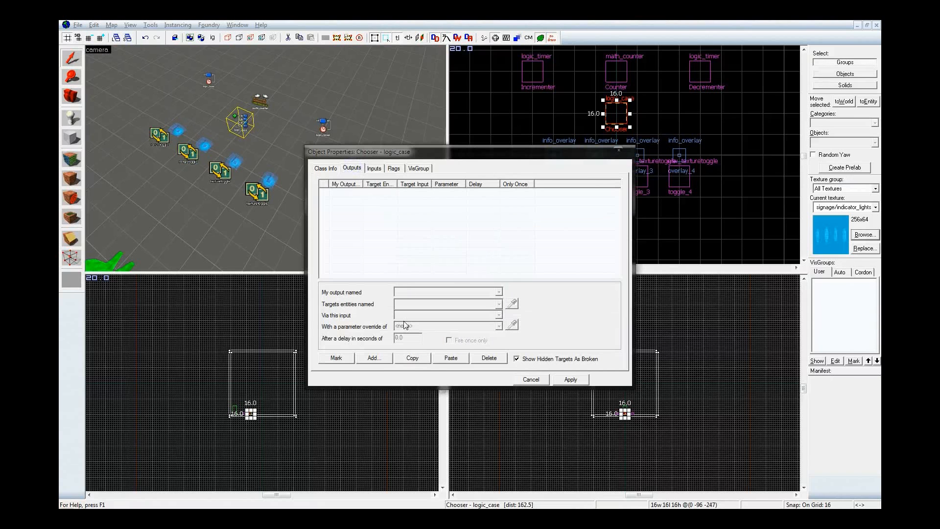
{"action": "left_click", "coordinate": [374, 357]}
{"action": "left_click", "coordinate": [499, 292]}
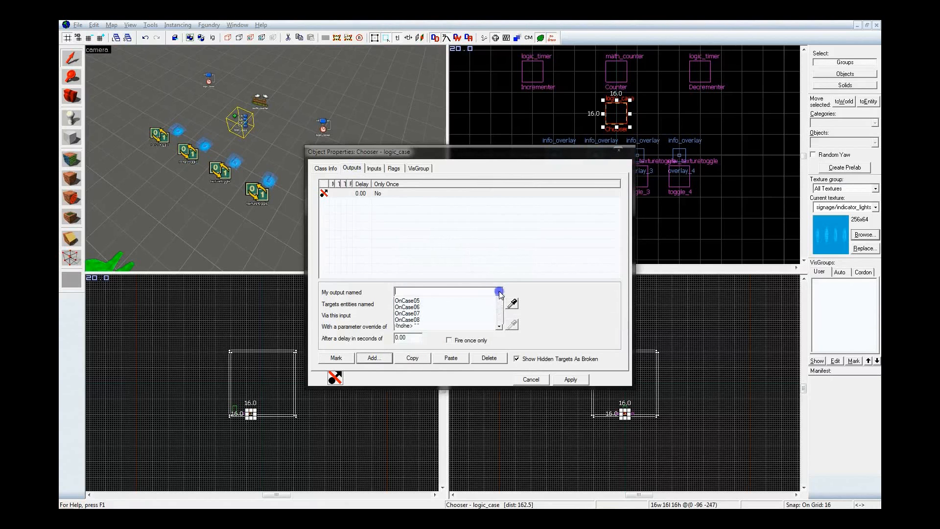
{"action": "left_click", "coordinate": [484, 300]}
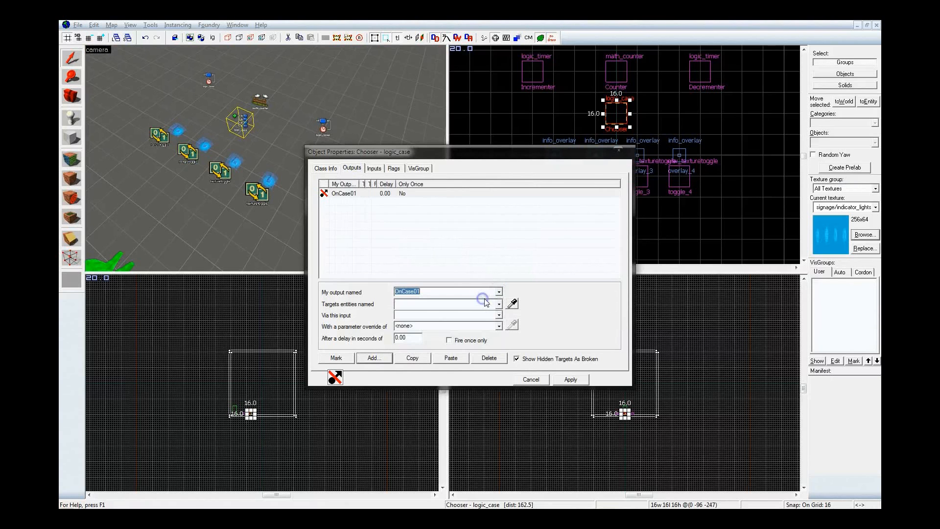
{"action": "left_click", "coordinate": [512, 303]}
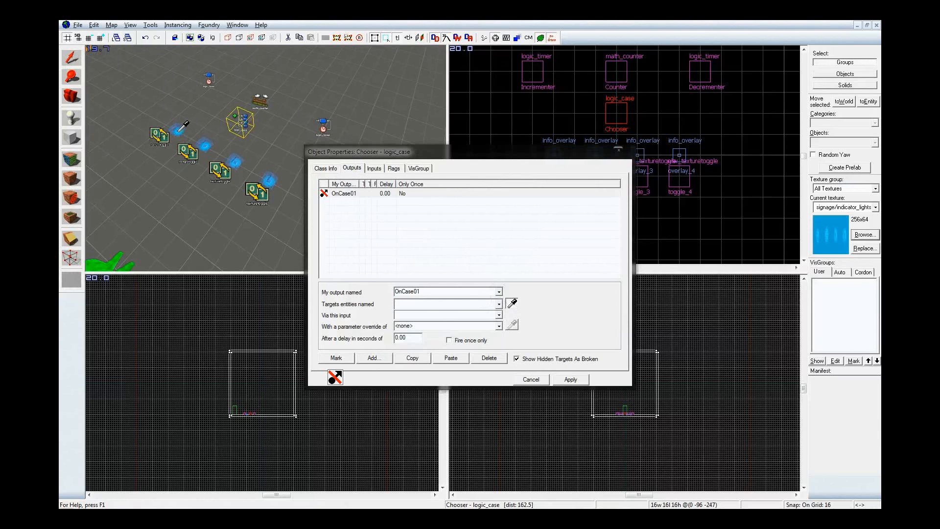
{"action": "left_click", "coordinate": [157, 137]}
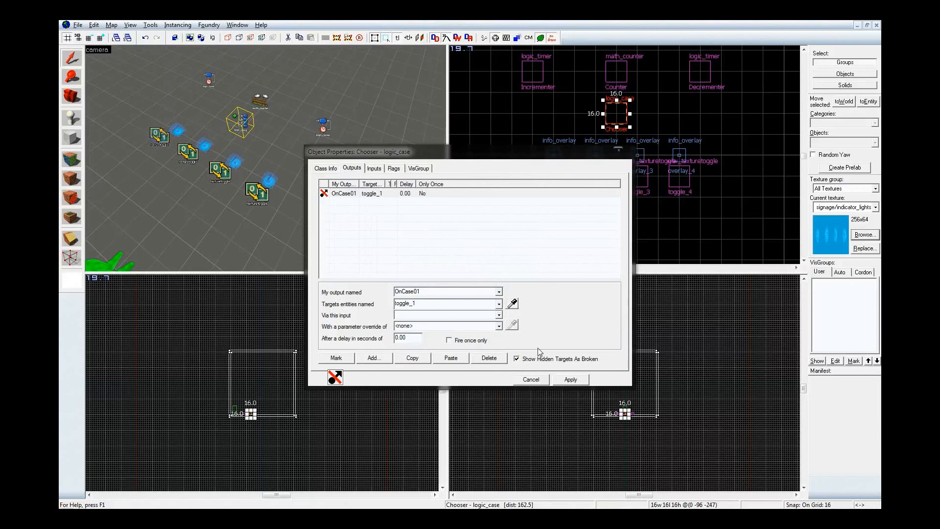
Set the OnCase01 output to fire SetTextureIndex with a parameter override of 1 and apply it
{"action": "left_click", "coordinate": [481, 314]}
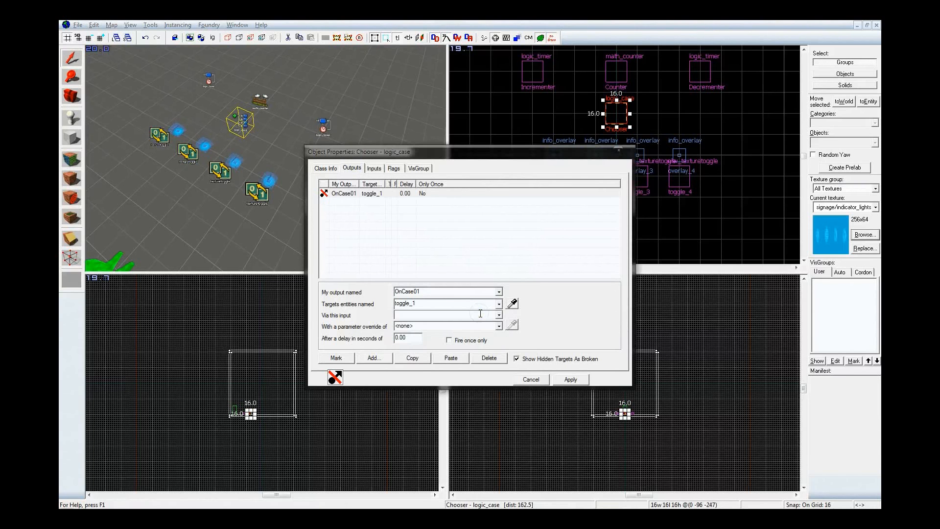
{"action": "type", "text": "SetTextureIndex"}
{"action": "left_click", "coordinate": [475, 326]}
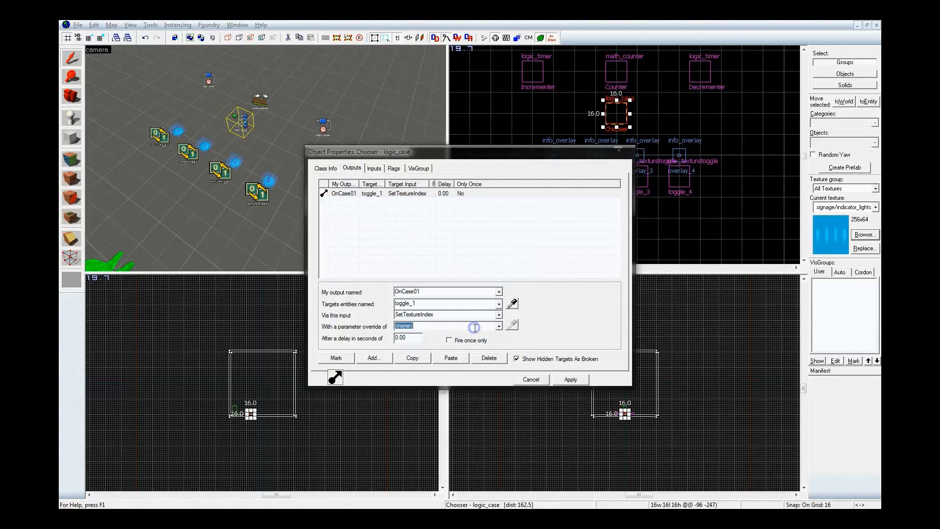
{"action": "type", "text": "1"}
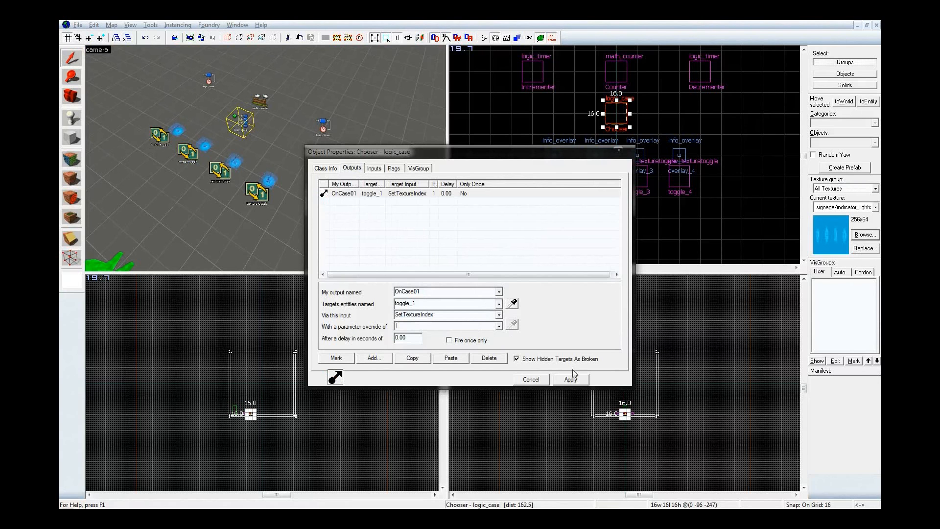
{"action": "left_click", "coordinate": [570, 379]}
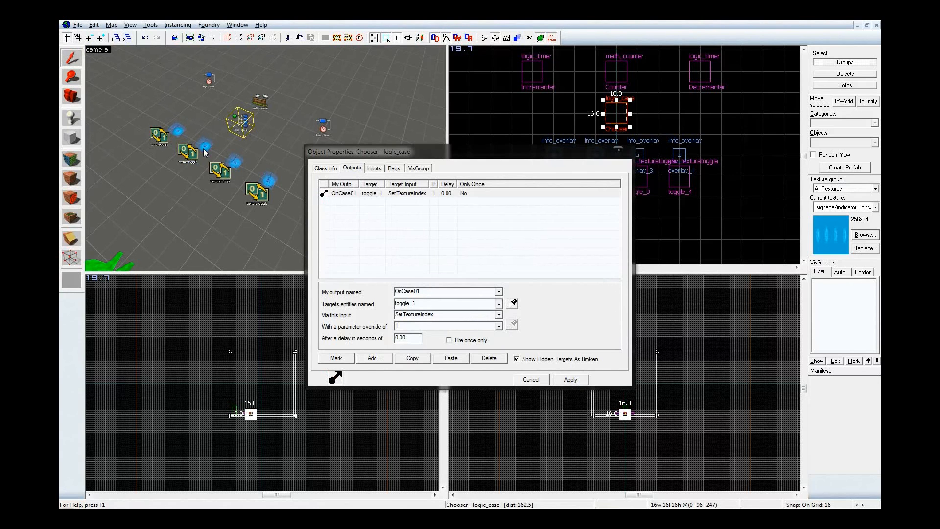
Copy the Chooser logic_case's OnCase01 output and paste three duplicates of it
{"action": "key", "text": "z"}
{"action": "key", "text": "d"}
{"action": "key", "text": "z"}
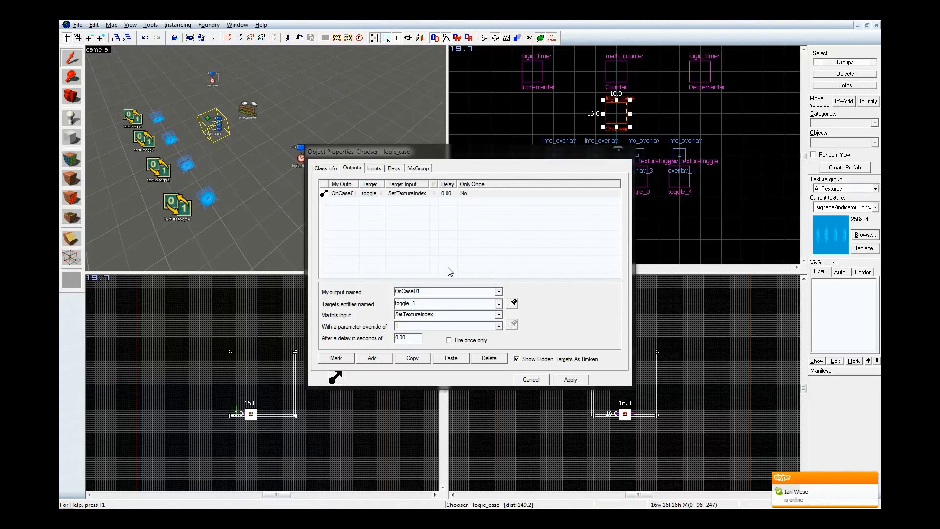
{"action": "left_click", "coordinate": [412, 359]}
{"action": "left_click", "coordinate": [450, 362]}
{"action": "left_click", "coordinate": [450, 361]}
{"action": "left_click", "coordinate": [450, 361]}
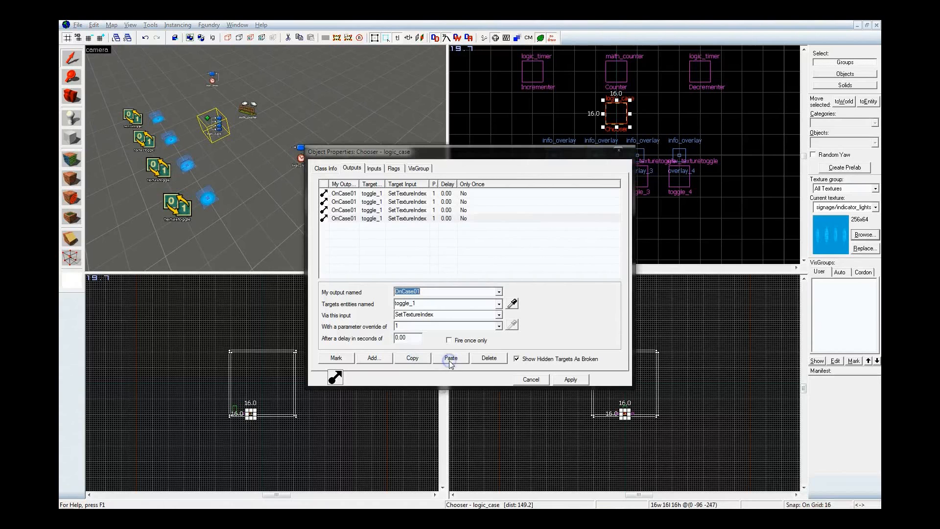
Retarget the second OnCase01 output to toggle_2 and set its parameter override to 0
{"action": "left_click", "coordinate": [370, 203]}
{"action": "left_click", "coordinate": [372, 210]}
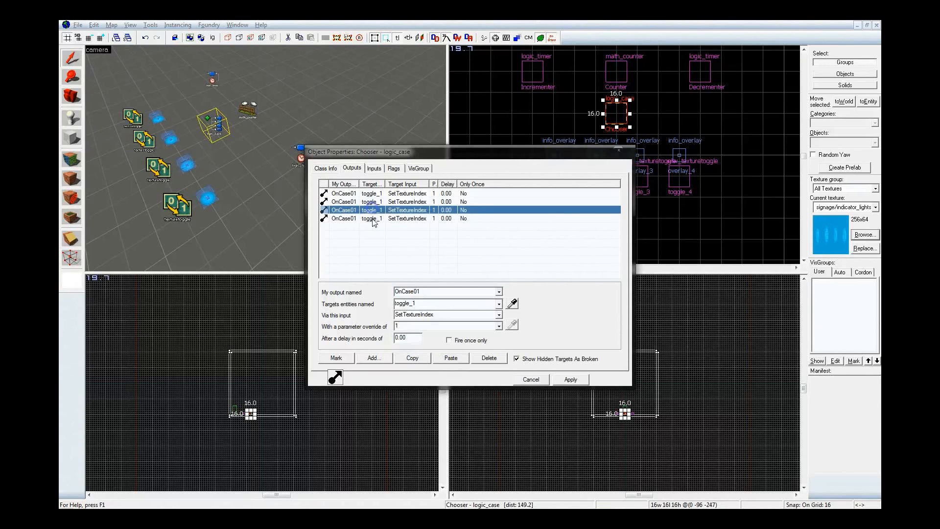
{"action": "left_click", "coordinate": [368, 218]}
{"action": "left_click", "coordinate": [365, 202]}
{"action": "left_click", "coordinate": [512, 304]}
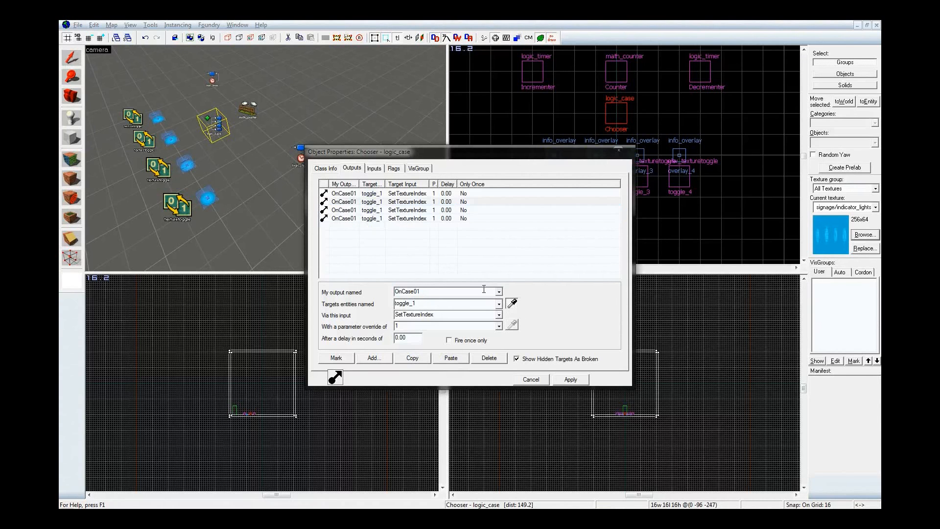
{"action": "left_click", "coordinate": [172, 143]}
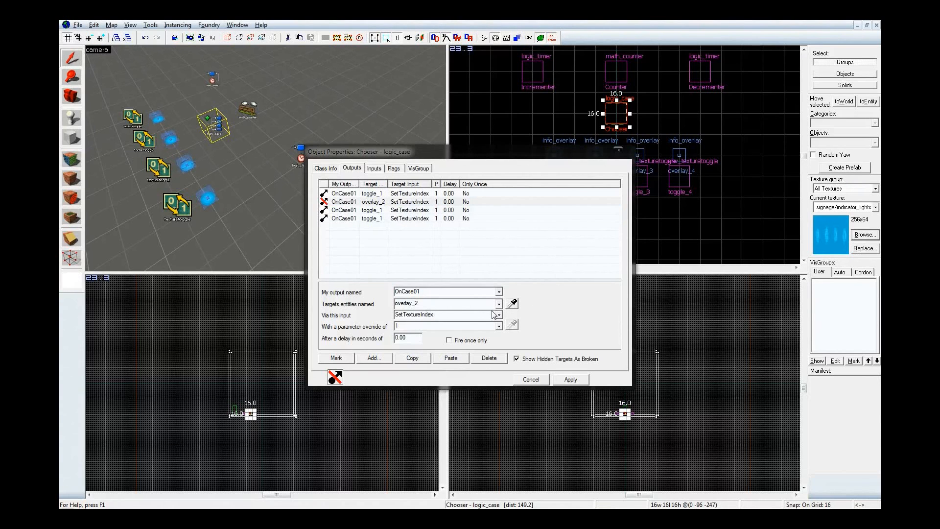
{"action": "left_click", "coordinate": [512, 304]}
{"action": "left_click", "coordinate": [142, 140]}
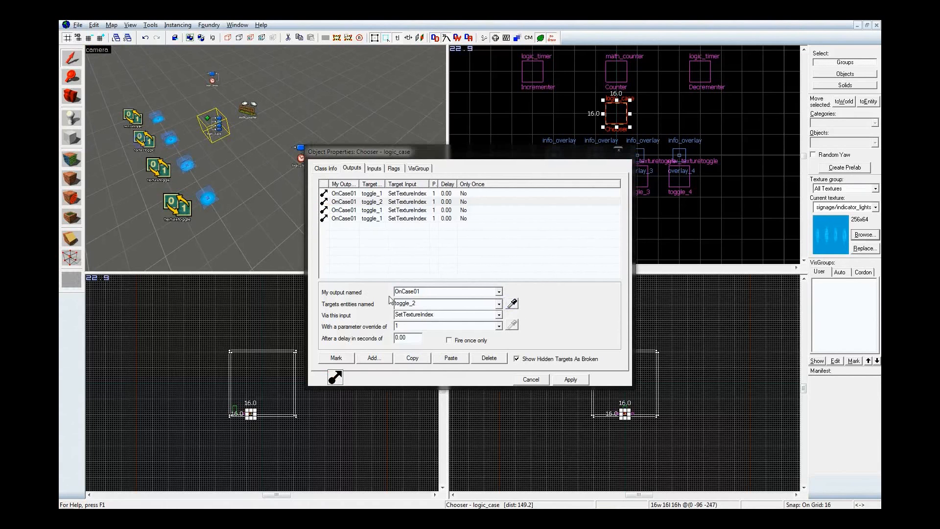
{"action": "left_click", "coordinate": [420, 326]}
{"action": "type", "text": "0"}
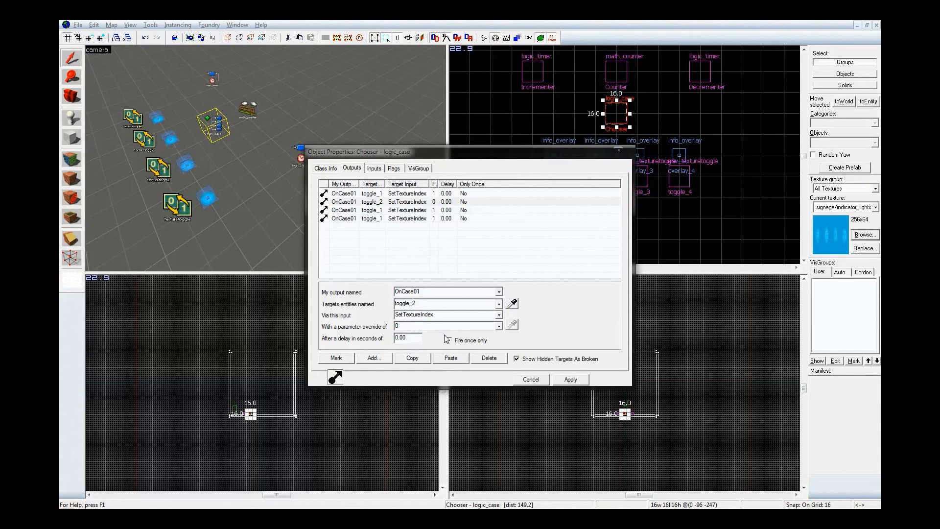
Retarget the third OnCase01 output to toggle_3 with a parameter override of 0
{"action": "left_click", "coordinate": [403, 210]}
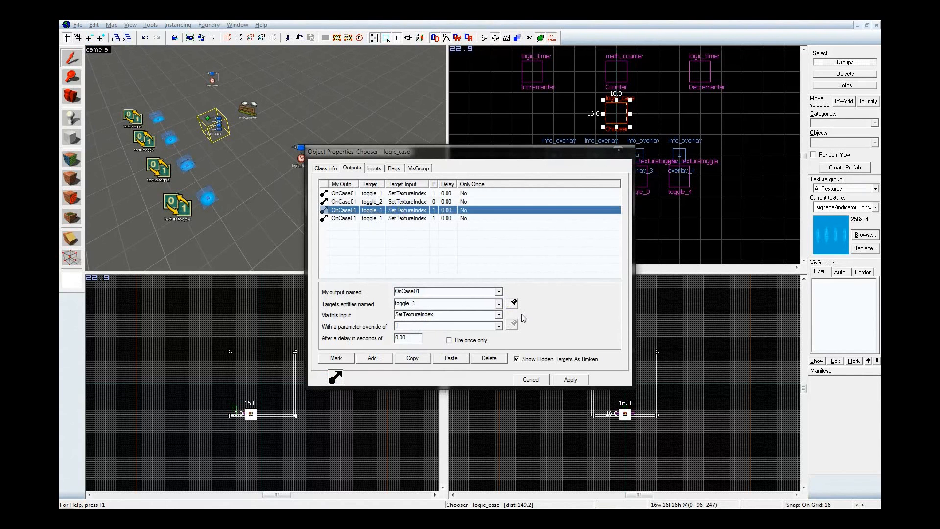
{"action": "left_click", "coordinate": [512, 304]}
{"action": "left_click", "coordinate": [167, 166]}
{"action": "left_click", "coordinate": [407, 325]}
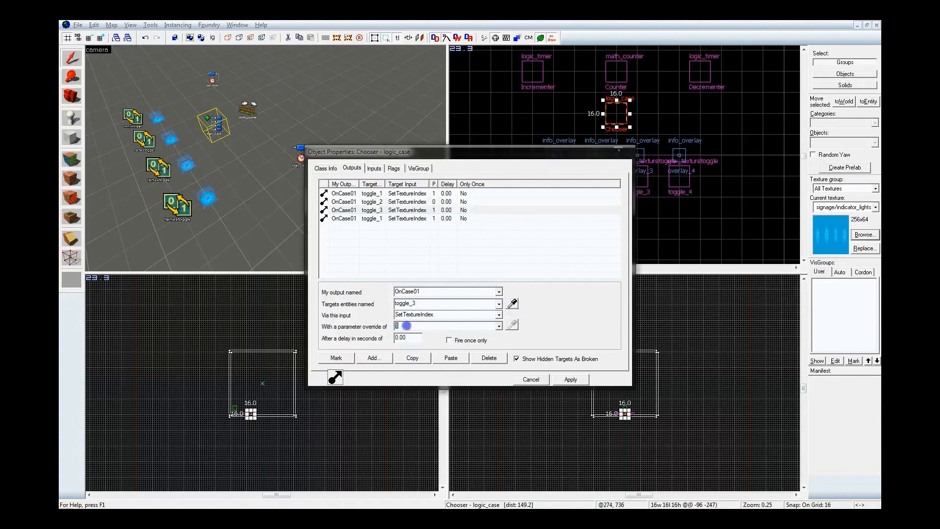
{"action": "type", "text": "0"}
Point the fourth OnCase01 output at toggle_4 and set its parameter override to 0
{"action": "left_click", "coordinate": [408, 218]}
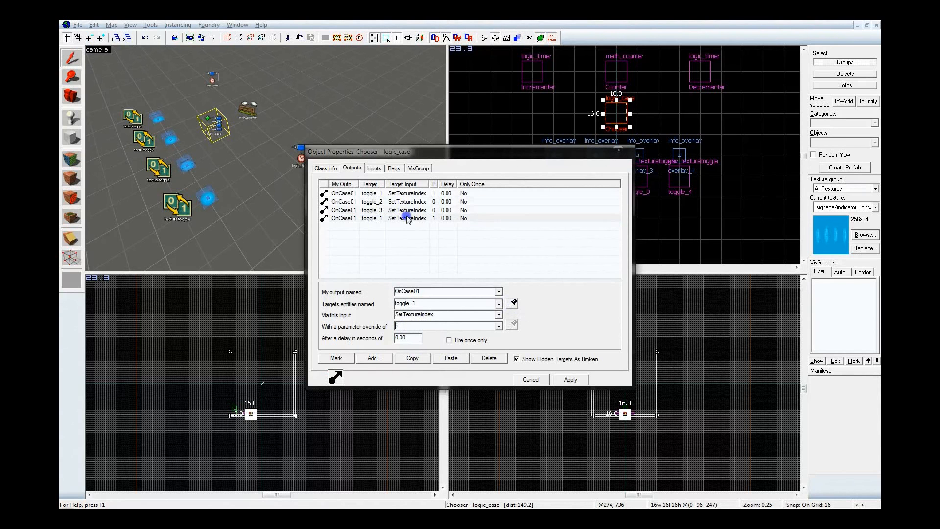
{"action": "left_click", "coordinate": [512, 307]}
{"action": "left_click", "coordinate": [178, 207]}
{"action": "left_click", "coordinate": [416, 324]}
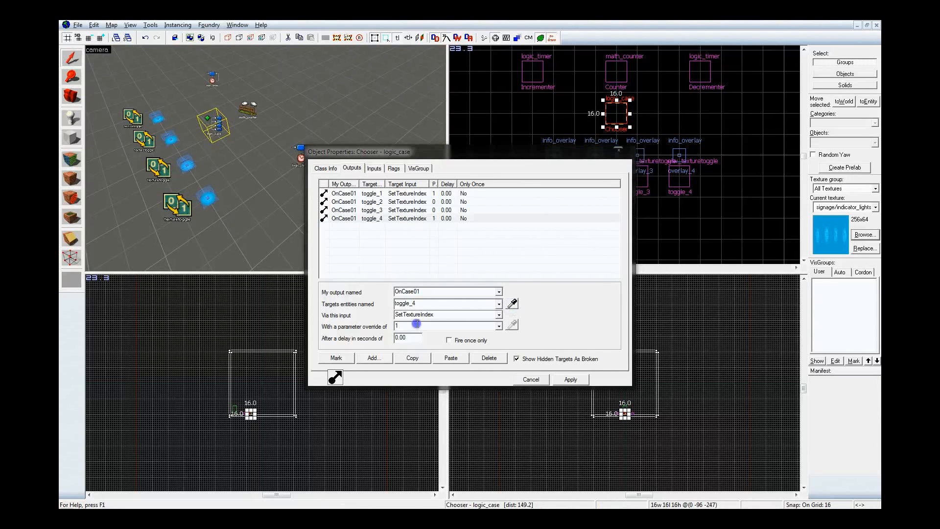
{"action": "key", "text": "BackSpace"}
{"action": "type", "text": "0"}
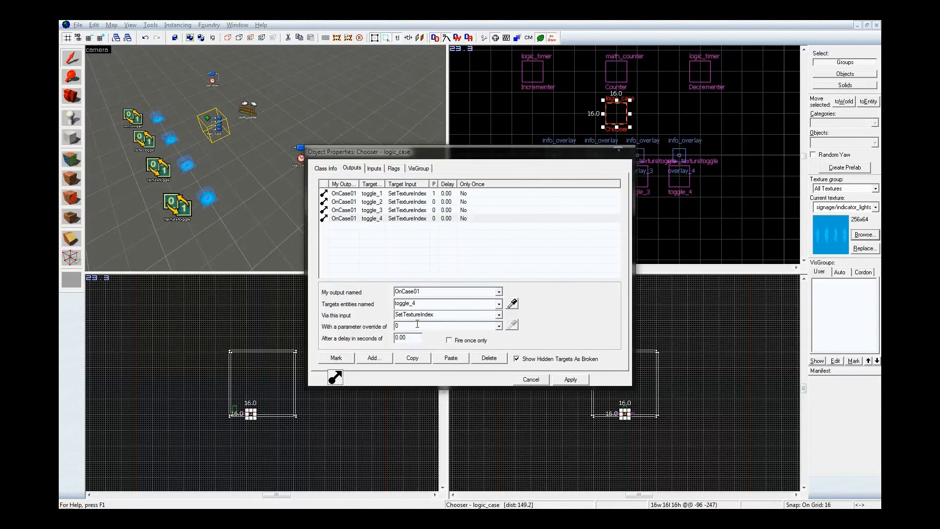
Duplicate all four OnCase01 outputs and change the pasted set to OnCase02
{"action": "left_click", "coordinate": [359, 194]}
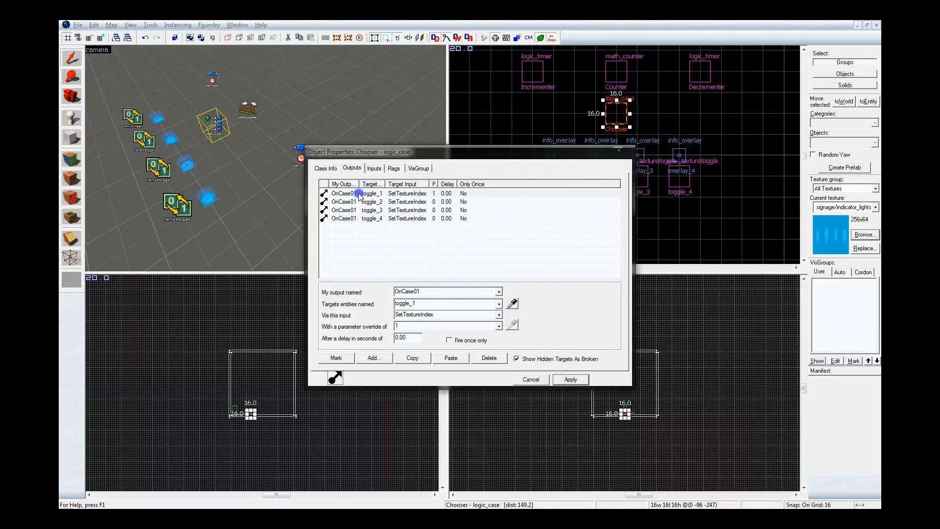
{"action": "left_click", "coordinate": [360, 219], "text": "shift"}
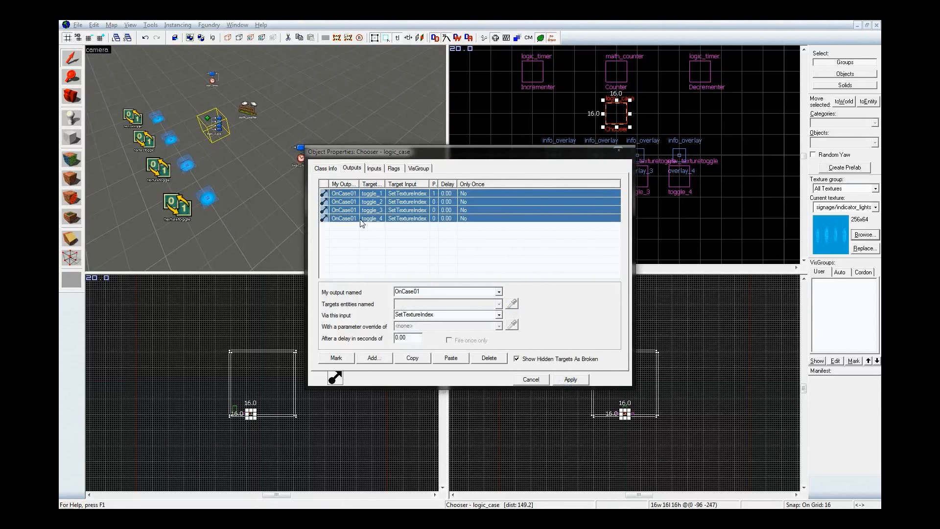
{"action": "left_click", "coordinate": [414, 360]}
{"action": "left_click", "coordinate": [449, 359]}
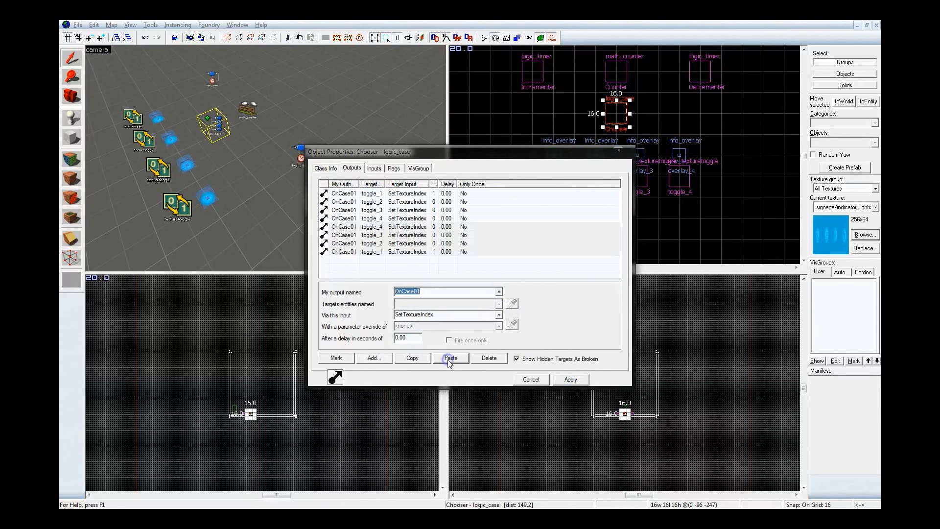
{"action": "left_click", "coordinate": [499, 292]}
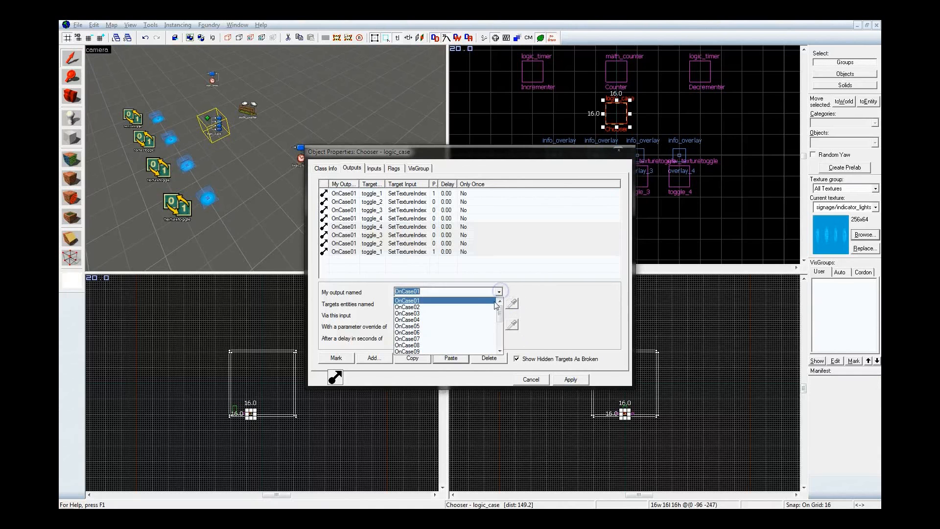
{"action": "left_click", "coordinate": [492, 306]}
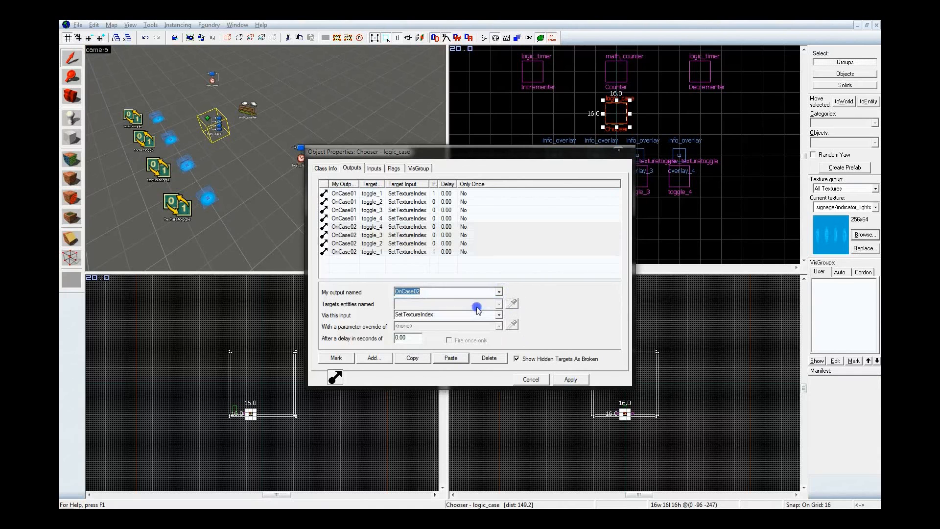
In the OnCase02 set, retarget the output with parameter 1 to toggle_2 and the original toggle_2 output to toggle_1
{"action": "left_click", "coordinate": [368, 252]}
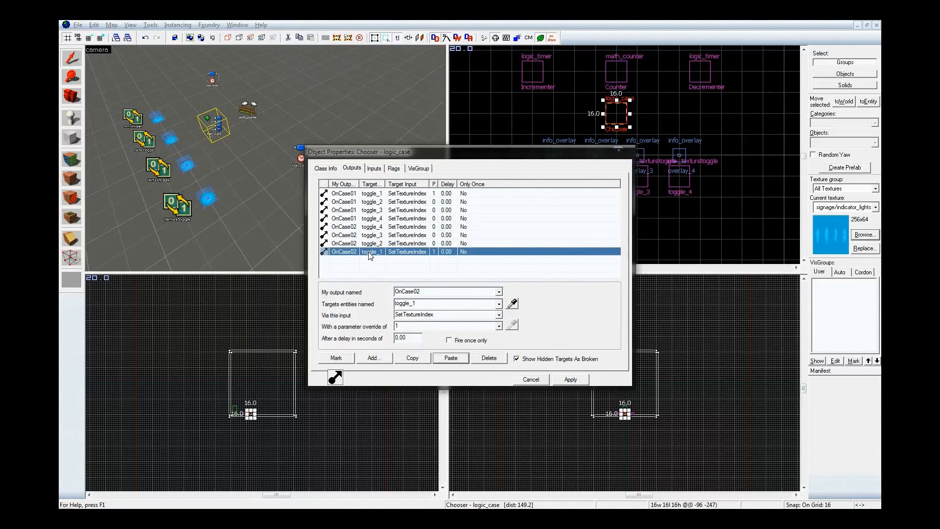
{"action": "left_click", "coordinate": [512, 304]}
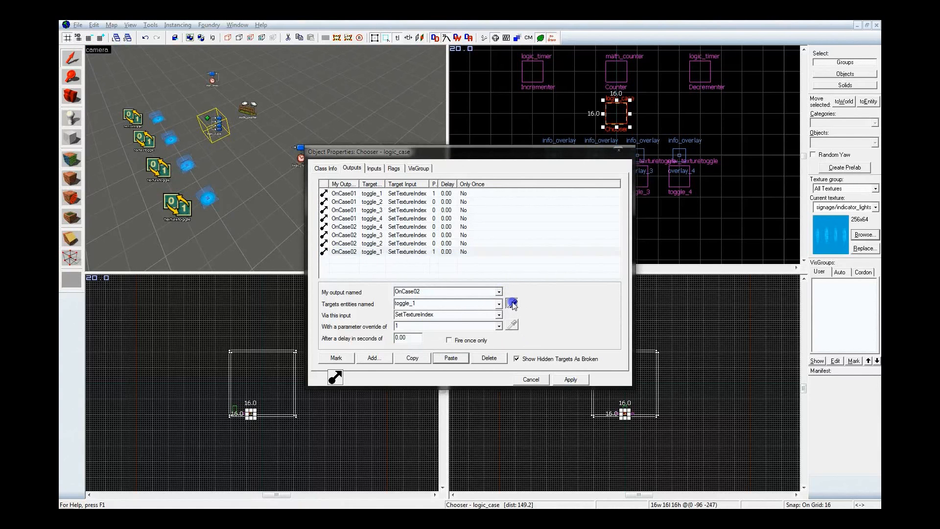
{"action": "left_click", "coordinate": [147, 136]}
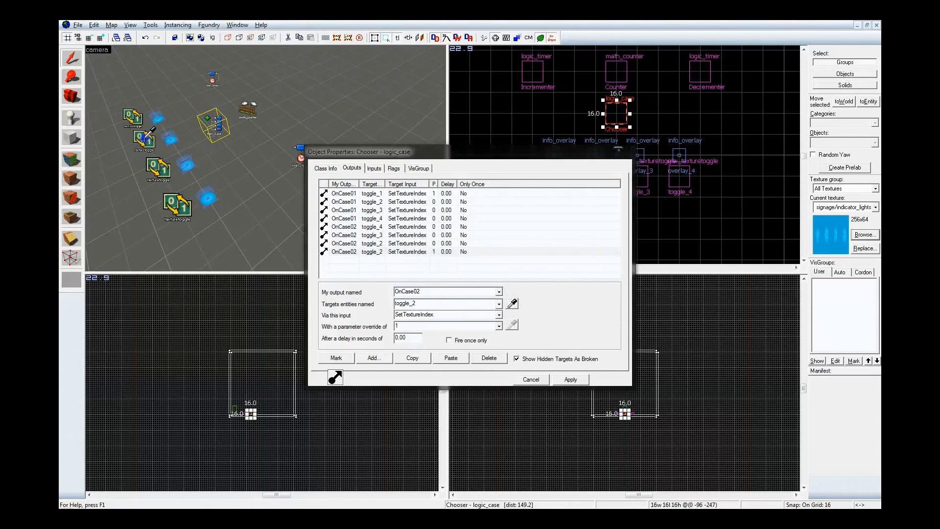
{"action": "left_click", "coordinate": [371, 241]}
{"action": "left_click", "coordinate": [512, 304]}
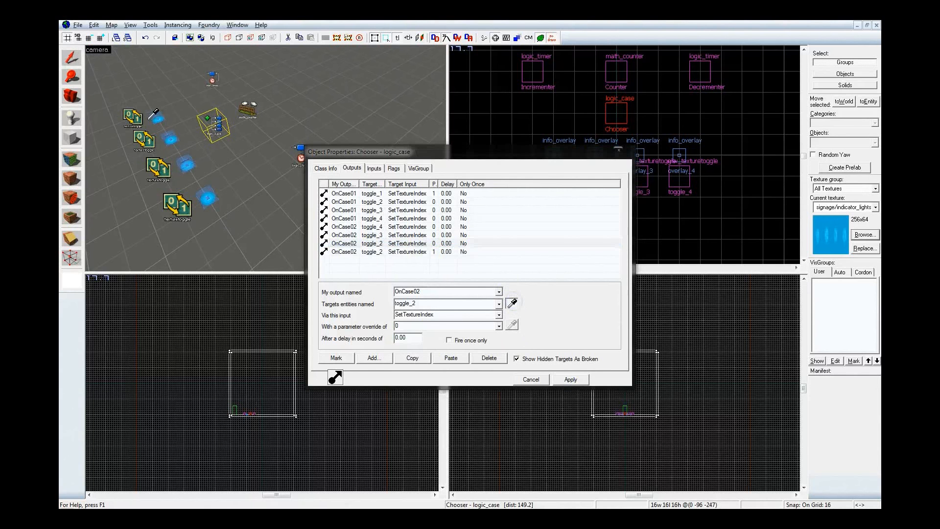
{"action": "left_click", "coordinate": [138, 117]}
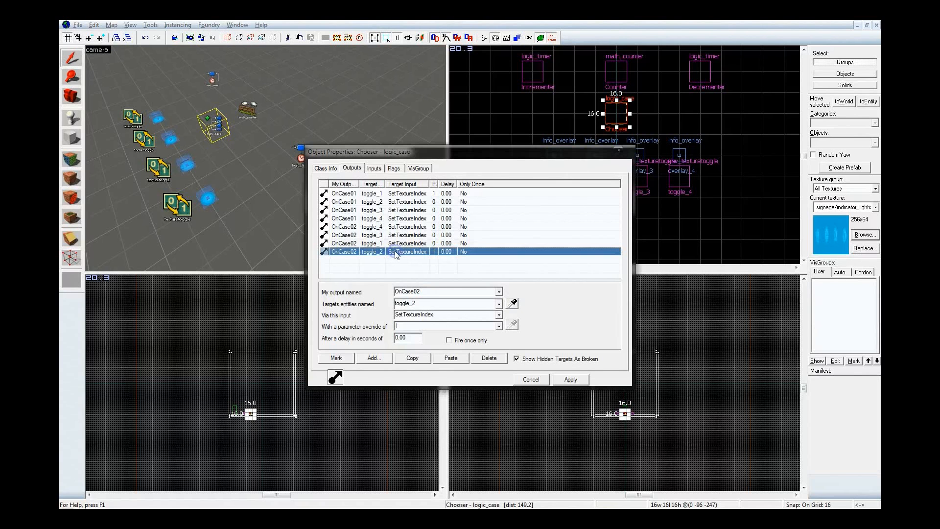
Check the target and parameter override of each OnCase02 output
{"action": "left_click", "coordinate": [394, 251]}
{"action": "left_click", "coordinate": [395, 245]}
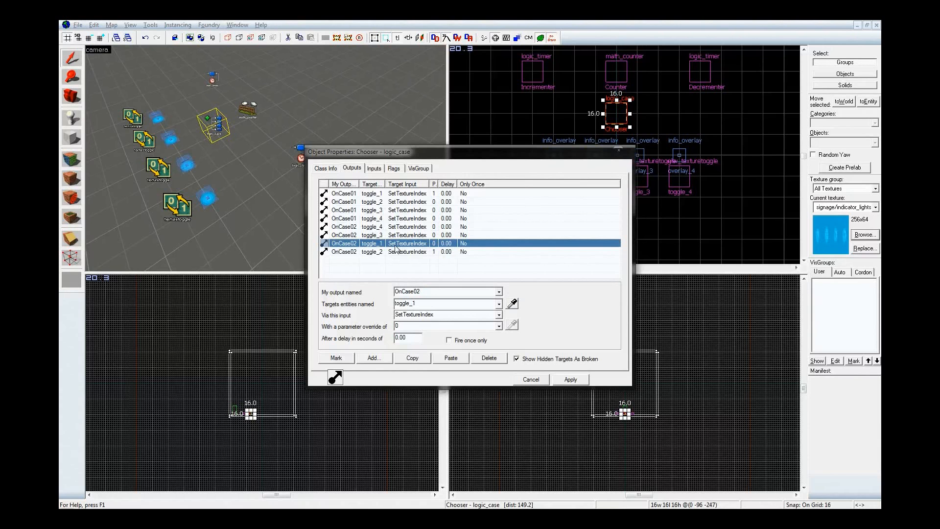
{"action": "left_click", "coordinate": [403, 236]}
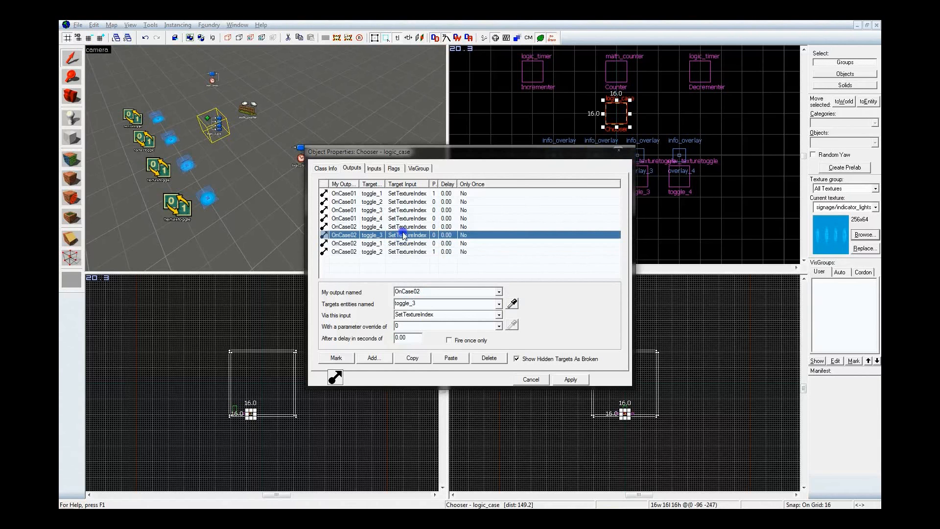
{"action": "left_click", "coordinate": [402, 227]}
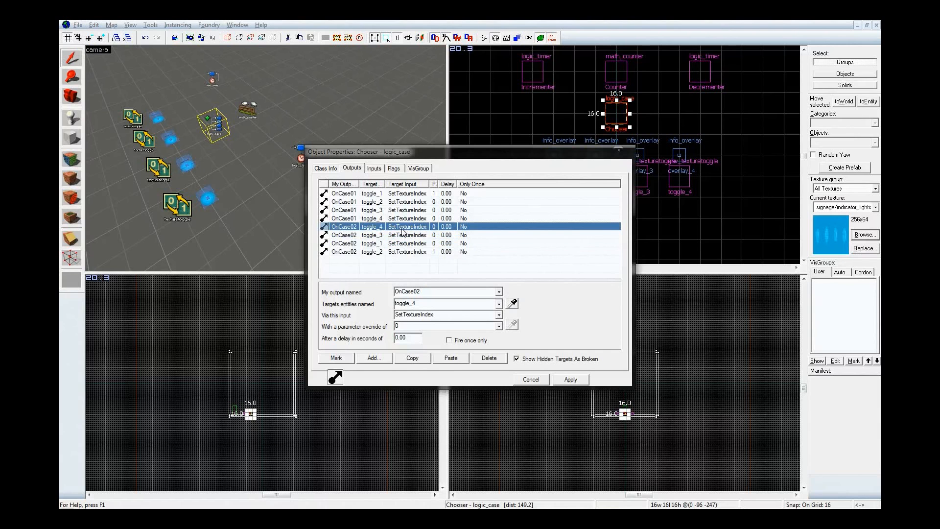
{"action": "left_click", "coordinate": [442, 252]}
Paste another set of the four copied outputs and change them to OnCase03
{"action": "left_click", "coordinate": [442, 270]}
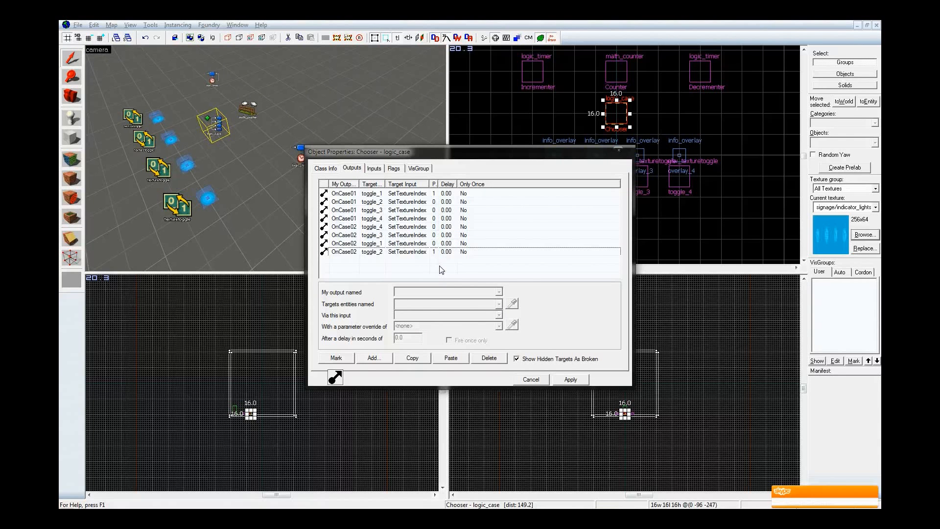
{"action": "left_click", "coordinate": [451, 358]}
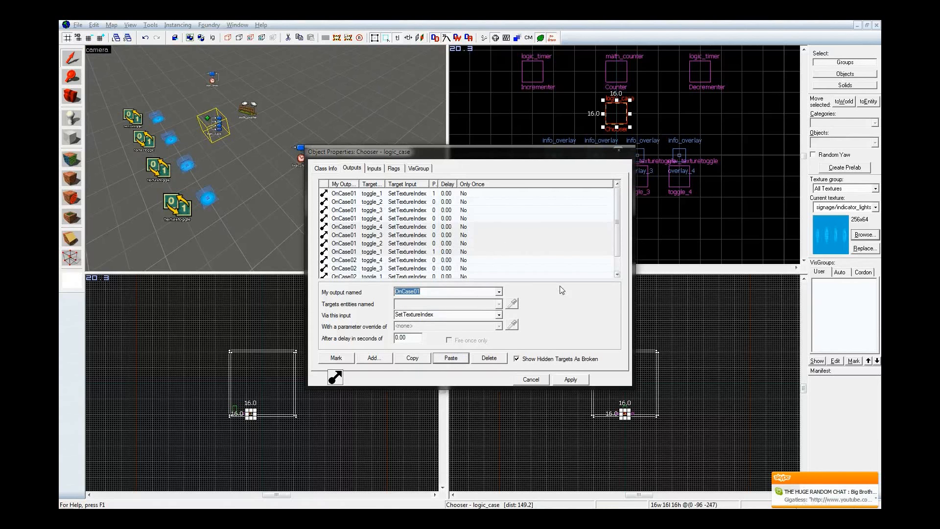
{"action": "left_click", "coordinate": [499, 292]}
{"action": "left_click", "coordinate": [456, 313]}
In the OnCase03 set, retarget the parameter 1 output to toggle_3 and the original toggle_3 output to toggle_1, and apply the changes
{"action": "left_click", "coordinate": [379, 251]}
{"action": "left_click", "coordinate": [499, 304]}
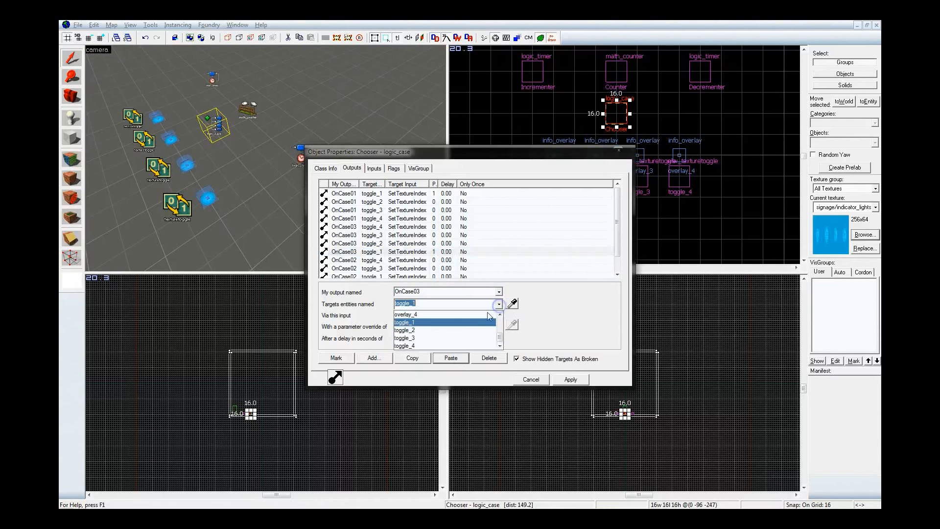
{"action": "left_click", "coordinate": [416, 332]}
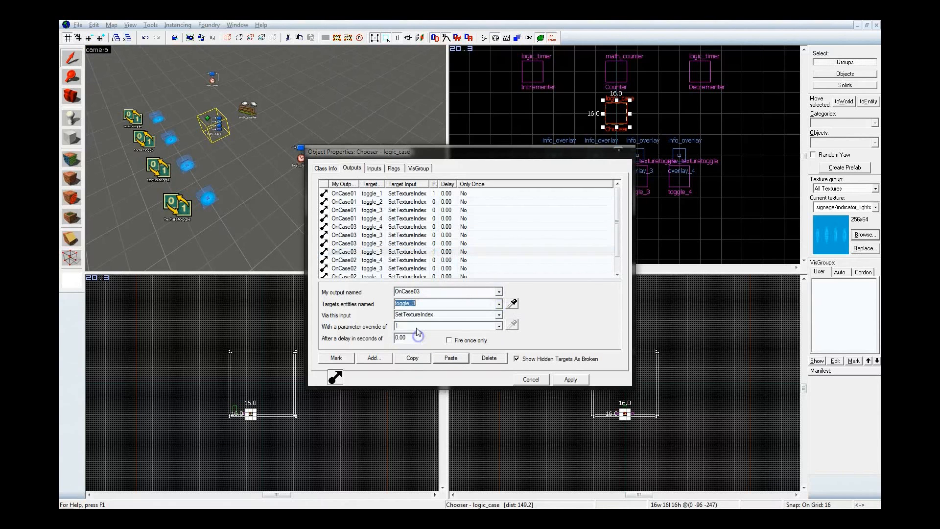
{"action": "left_click", "coordinate": [372, 235]}
{"action": "left_click", "coordinate": [499, 305]}
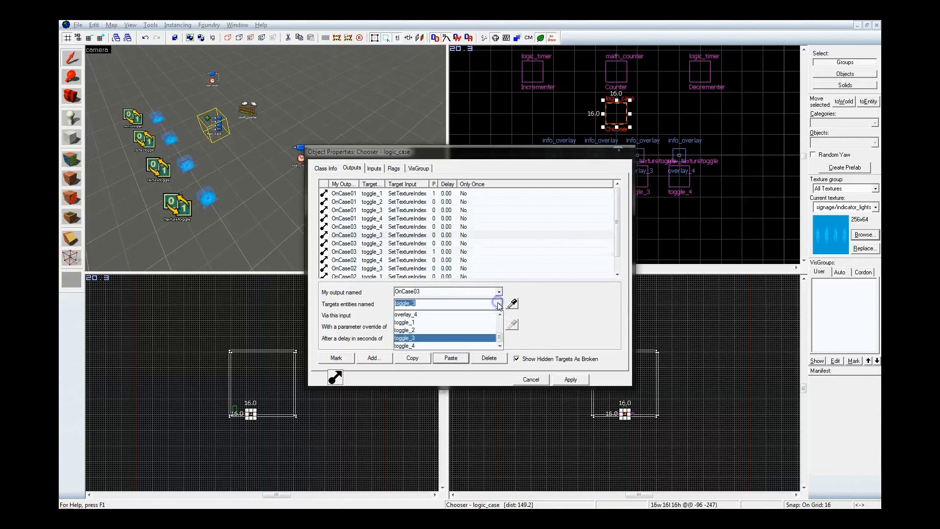
{"action": "left_click", "coordinate": [470, 322]}
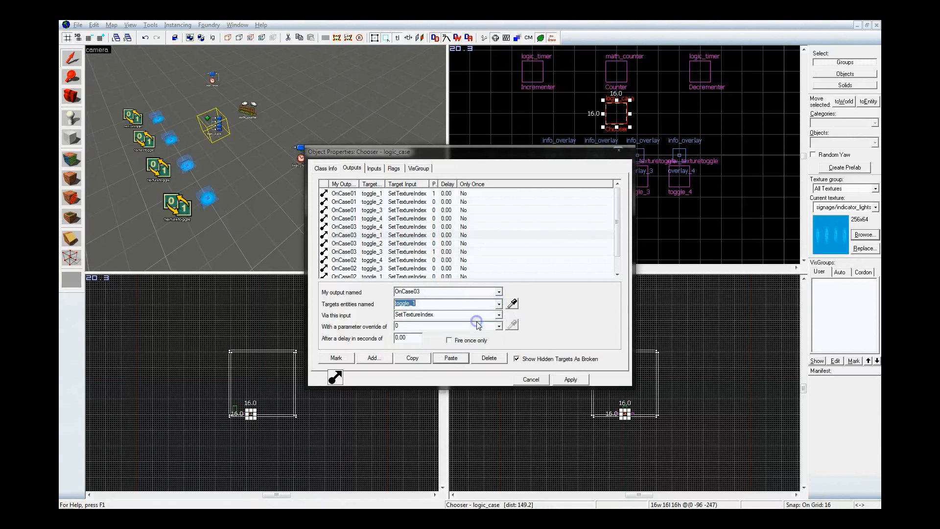
{"action": "left_click", "coordinate": [570, 378]}
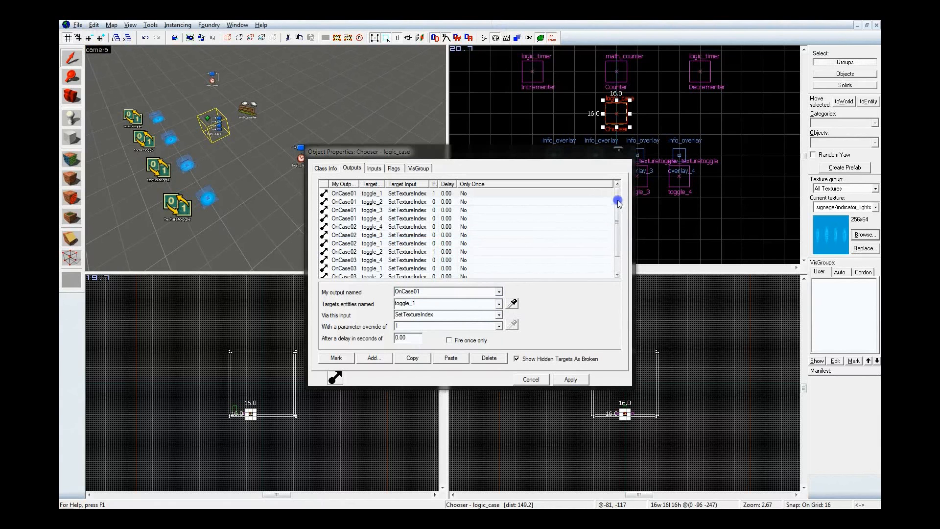
Paste one more set of the four copied outputs and change them to OnCase04
{"action": "left_click_drag", "start_coordinate": [618, 202], "coordinate": [618, 212]}
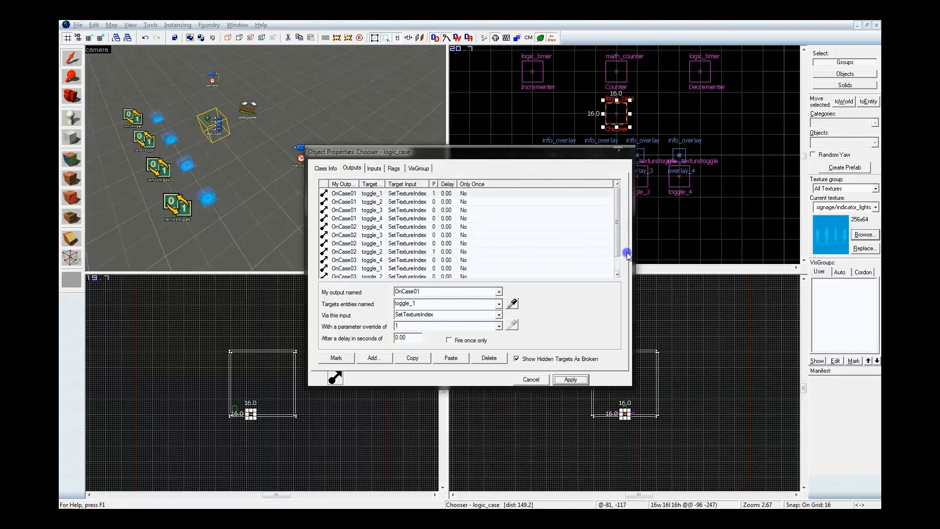
{"action": "left_click", "coordinate": [454, 358]}
{"action": "left_click", "coordinate": [499, 292]}
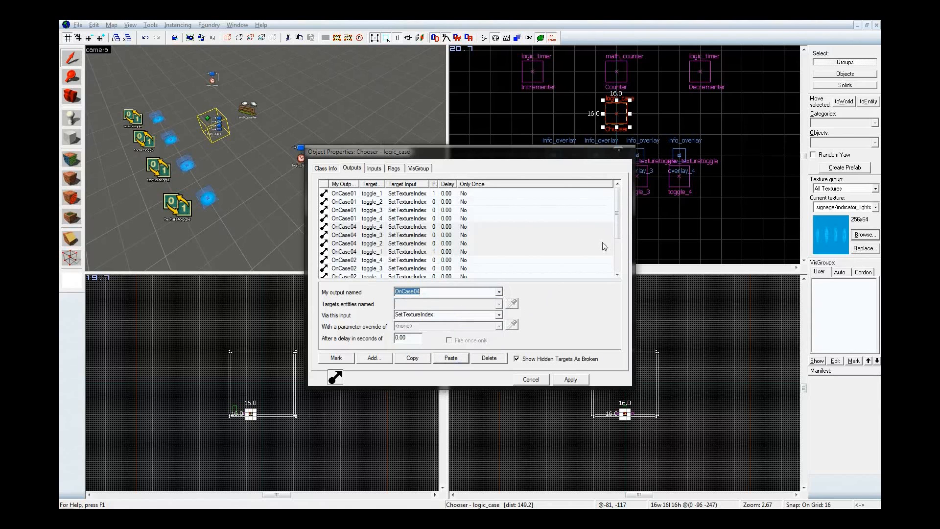
Retarget the OnCase04 parameter 1 output to toggle_4 and the OnCase02 toggle_4 output to toggle_1, and apply the changes
{"action": "left_click", "coordinate": [396, 252]}
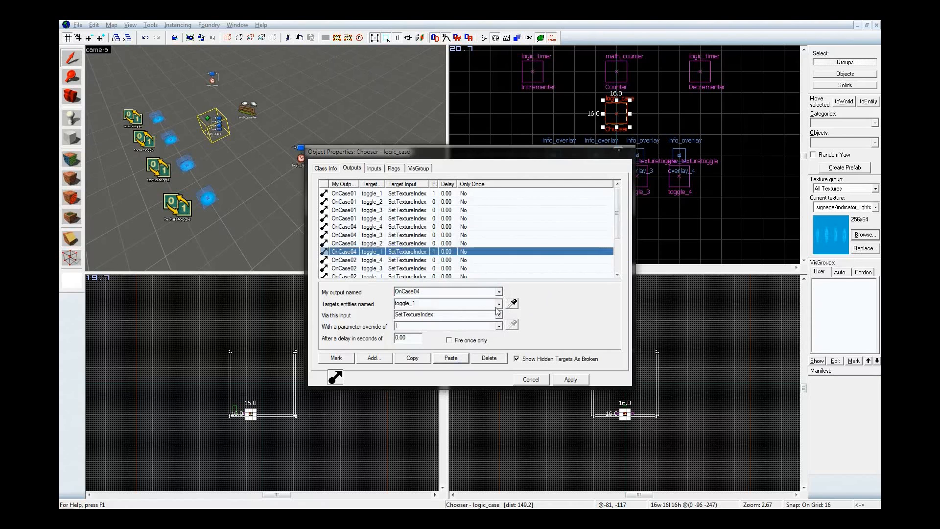
{"action": "left_click", "coordinate": [498, 304]}
{"action": "left_click", "coordinate": [443, 345]}
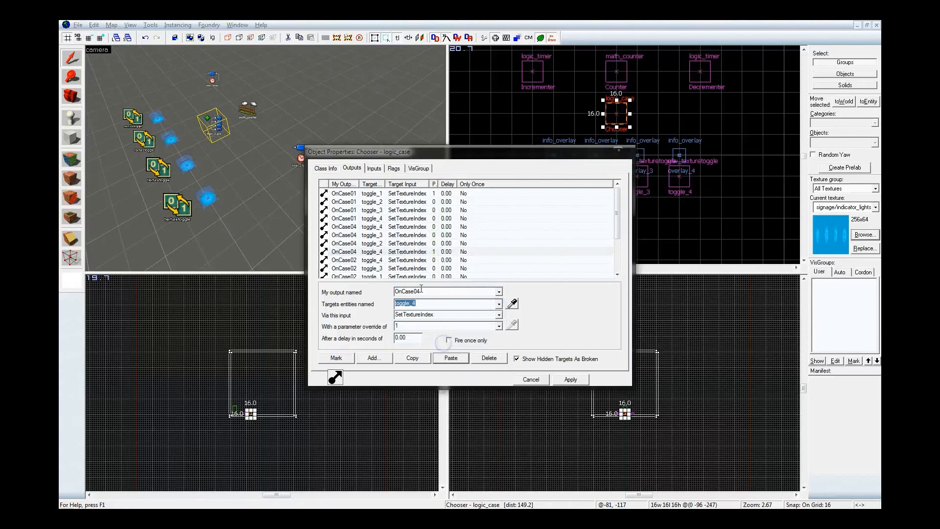
{"action": "left_click", "coordinate": [401, 260]}
{"action": "left_click", "coordinate": [498, 304]}
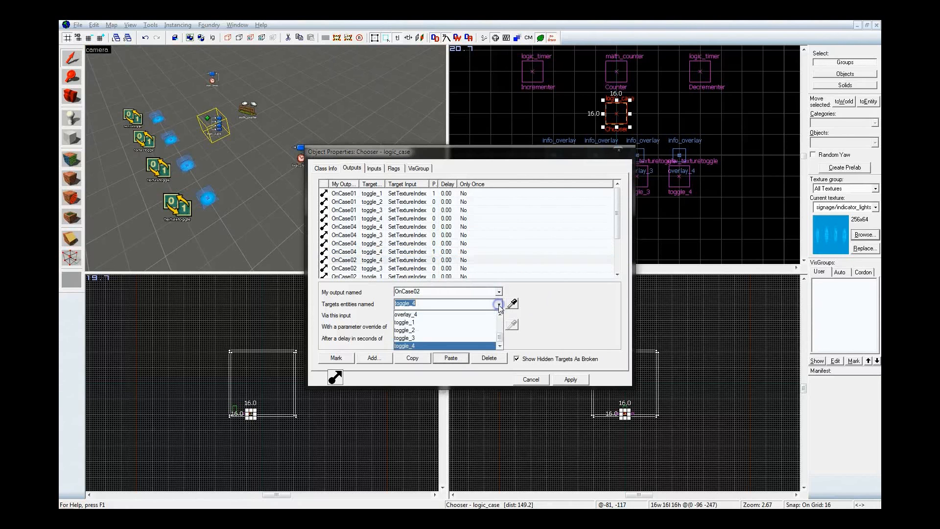
{"action": "left_click", "coordinate": [465, 319]}
{"action": "left_click", "coordinate": [570, 379]}
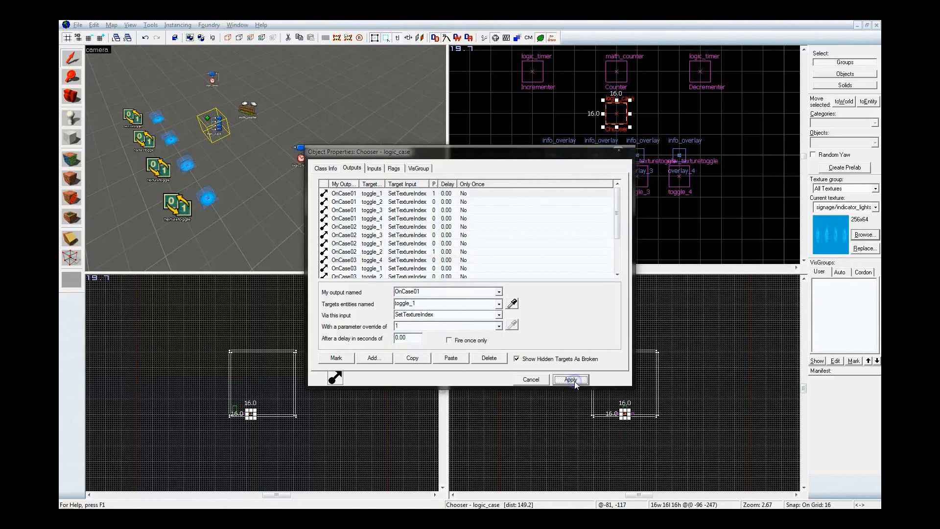
Close the Chooser's properties and clear the selection
{"action": "key", "text": "z"}
{"action": "key", "text": "a"}
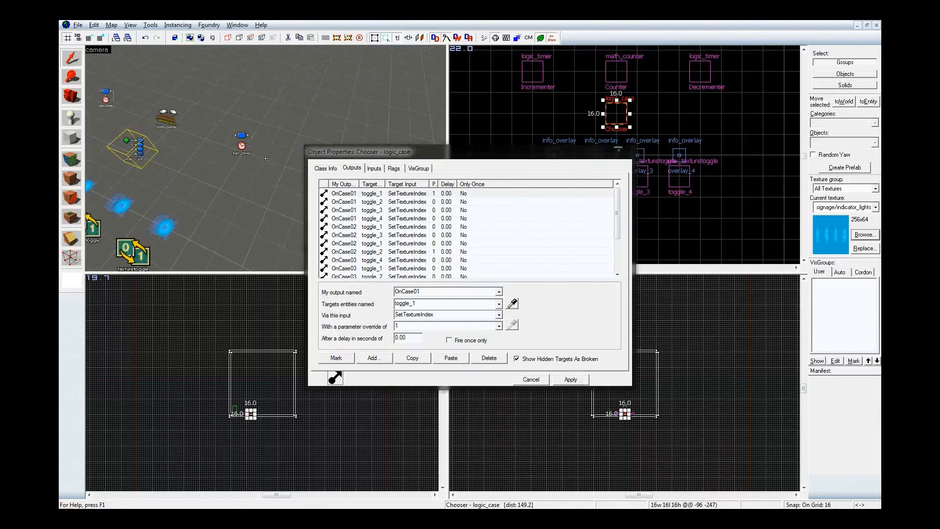
{"action": "key", "text": "w"}
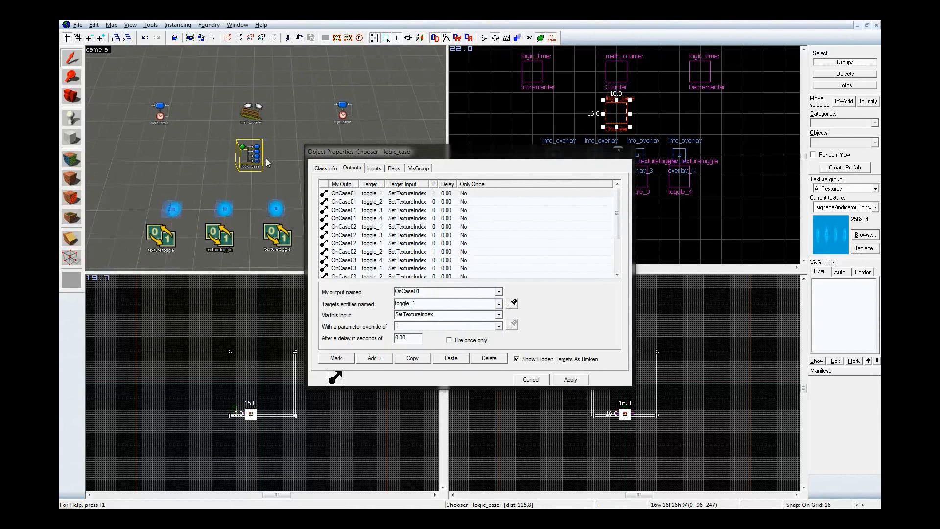
{"action": "left_click", "coordinate": [619, 150]}
{"action": "left_click", "coordinate": [558, 125]}
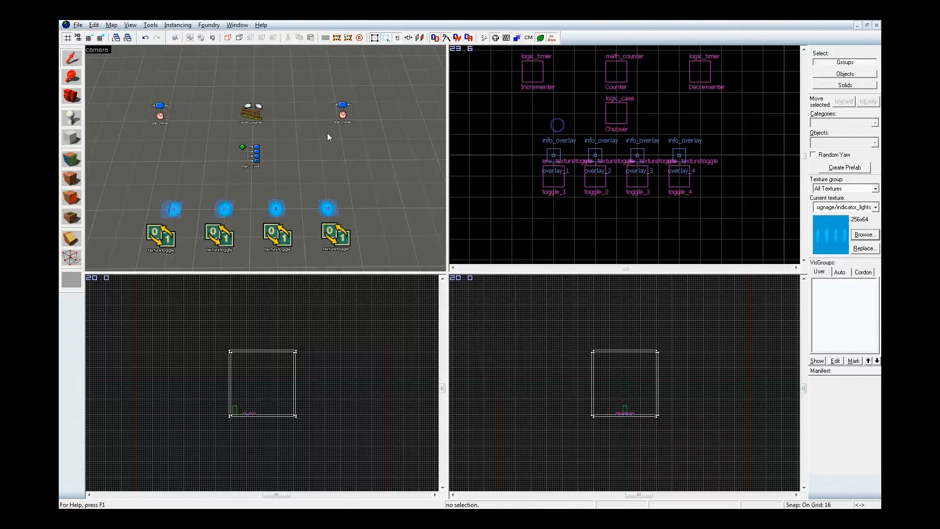
Set the Incrementer timer's Refire Interval to 1.00 and Start Disabled to Yes, and apply the changes
{"action": "double_click", "coordinate": [164, 114]}
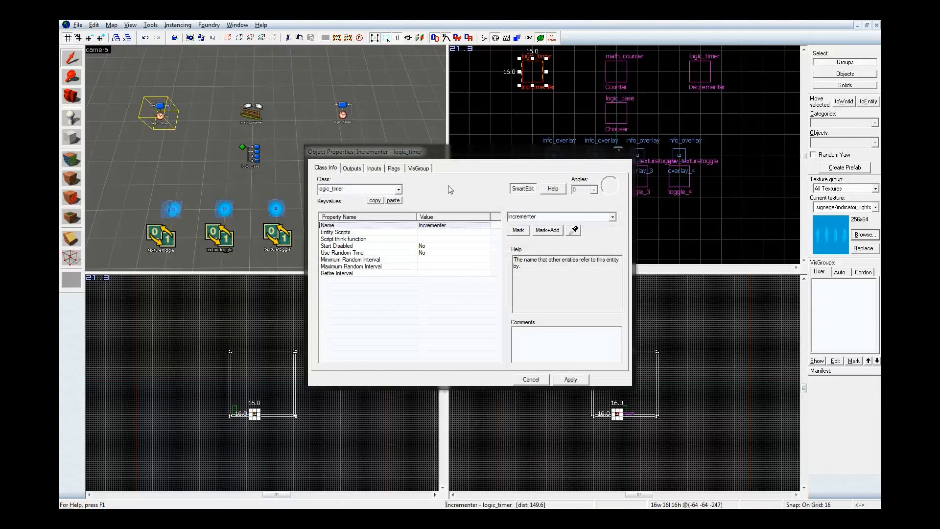
{"action": "left_click", "coordinate": [418, 273]}
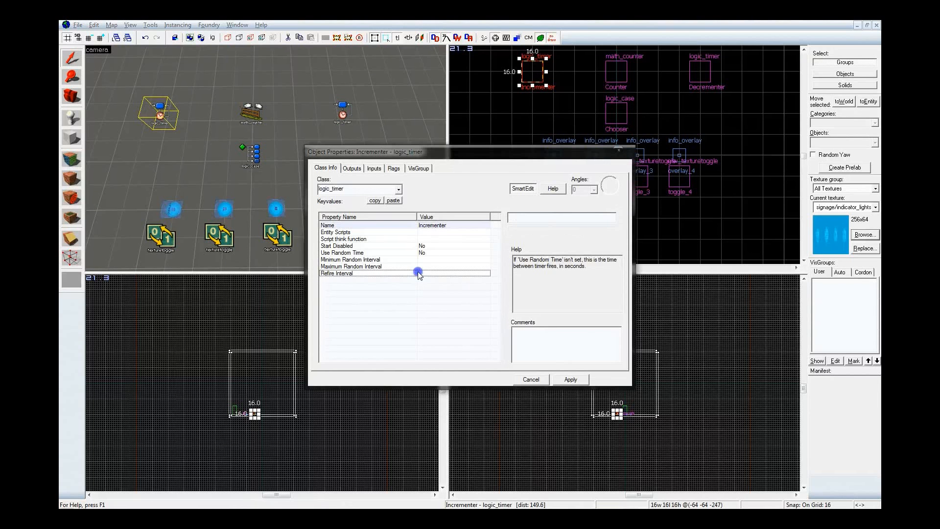
{"action": "left_click", "coordinate": [555, 218]}
{"action": "type", "text": "1"}
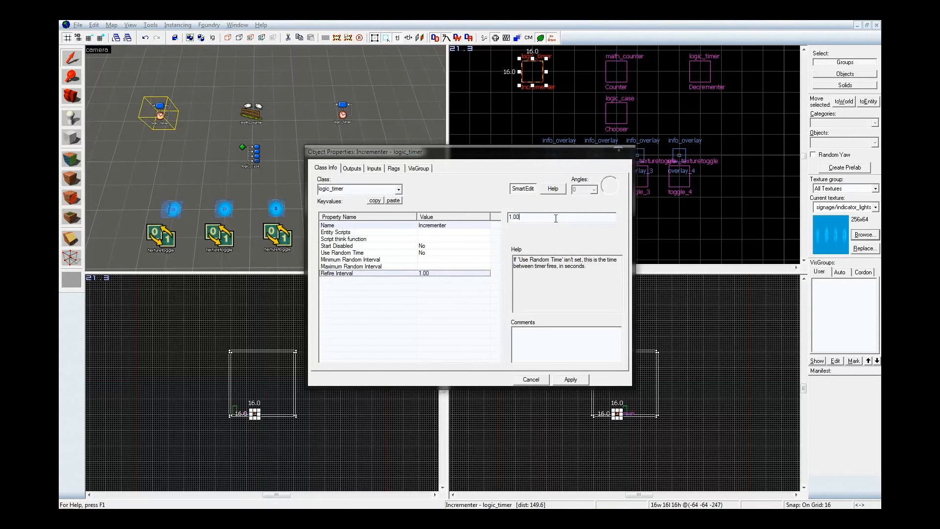
{"action": "left_click", "coordinate": [421, 246]}
{"action": "left_click", "coordinate": [612, 216]}
{"action": "left_click", "coordinate": [588, 230]}
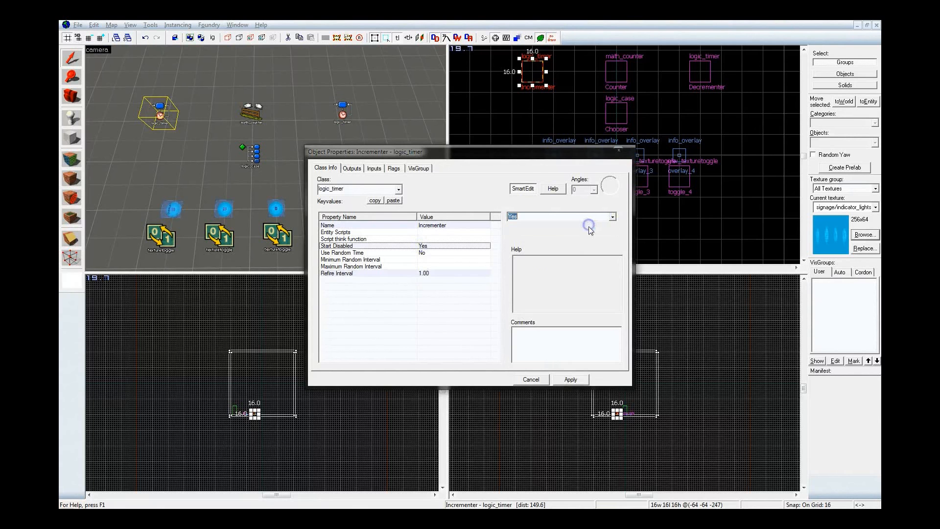
{"action": "left_click", "coordinate": [569, 380]}
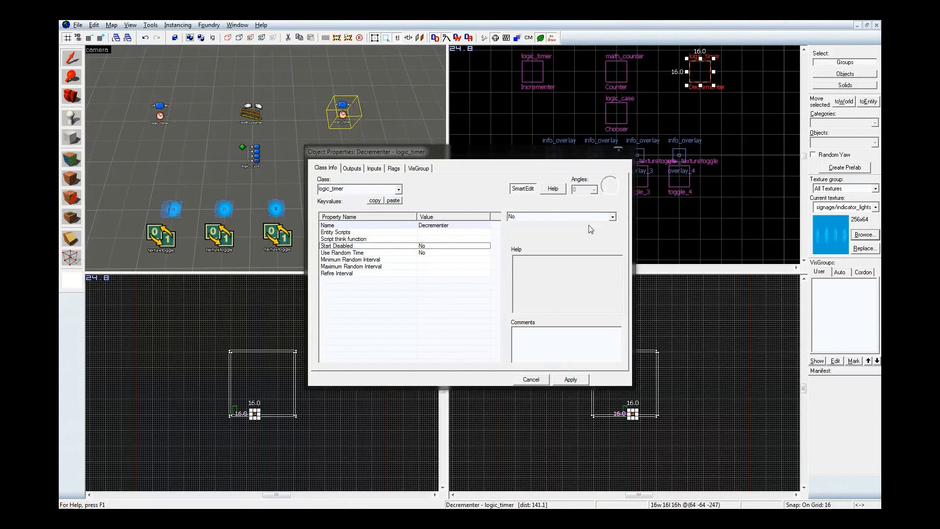
Set the Decrementer timer's Start Disabled property to Yes and apply it
{"action": "left_click", "coordinate": [613, 217]}
{"action": "left_click", "coordinate": [592, 231]}
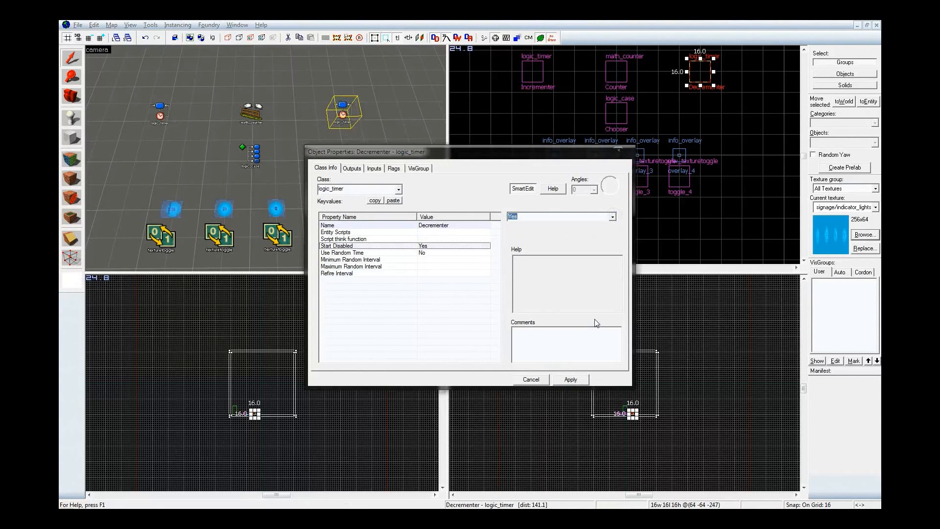
{"action": "left_click", "coordinate": [569, 380]}
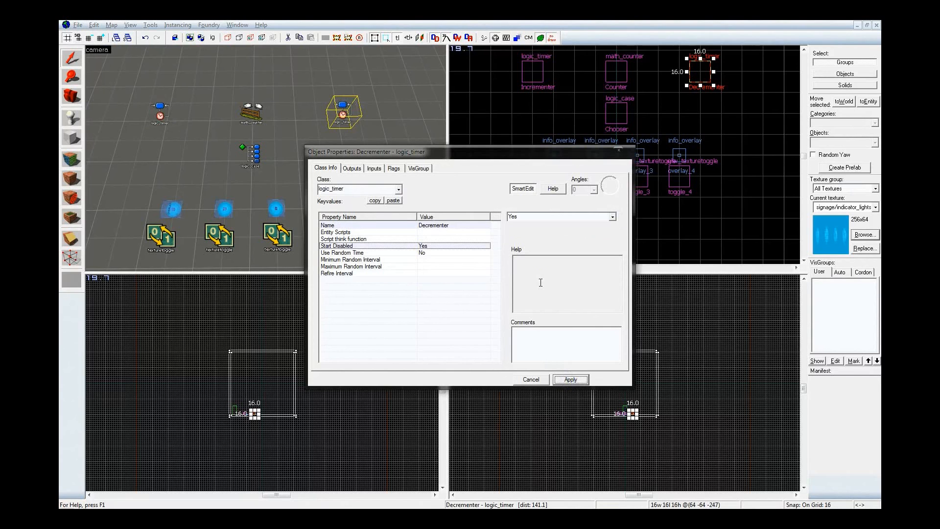
Add an OnTimer output to the Incrementer that sends Add with parameter override 1 to Counter, and apply it
{"action": "left_click", "coordinate": [158, 109]}
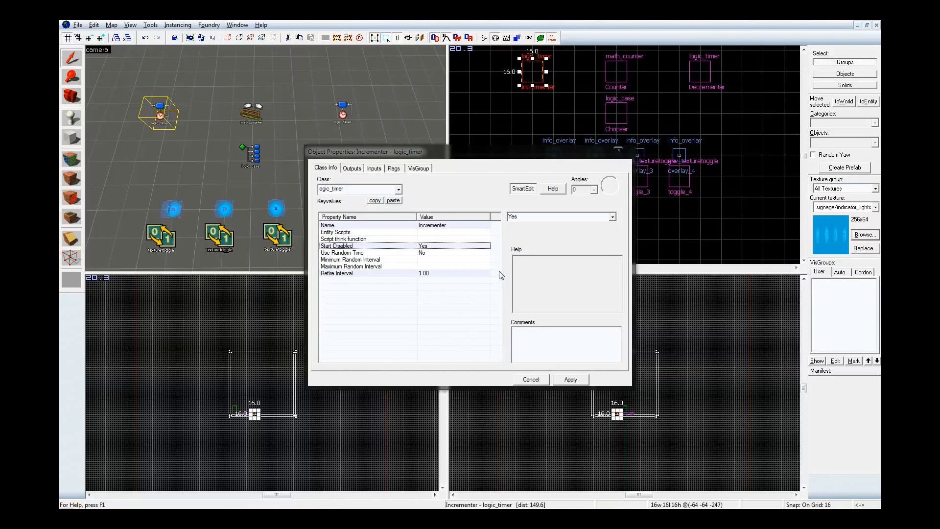
{"action": "left_click", "coordinate": [358, 170]}
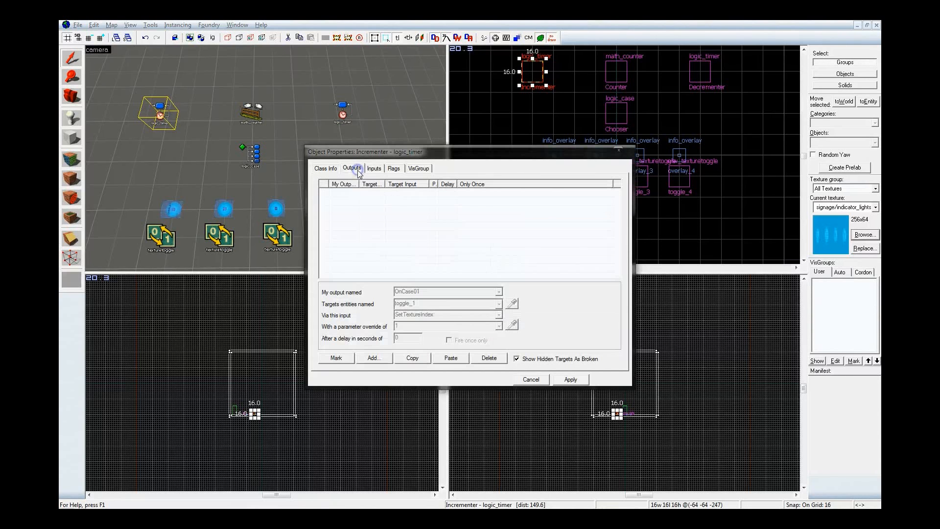
{"action": "left_click", "coordinate": [373, 358]}
{"action": "left_click", "coordinate": [499, 291]}
{"action": "left_click", "coordinate": [489, 301]}
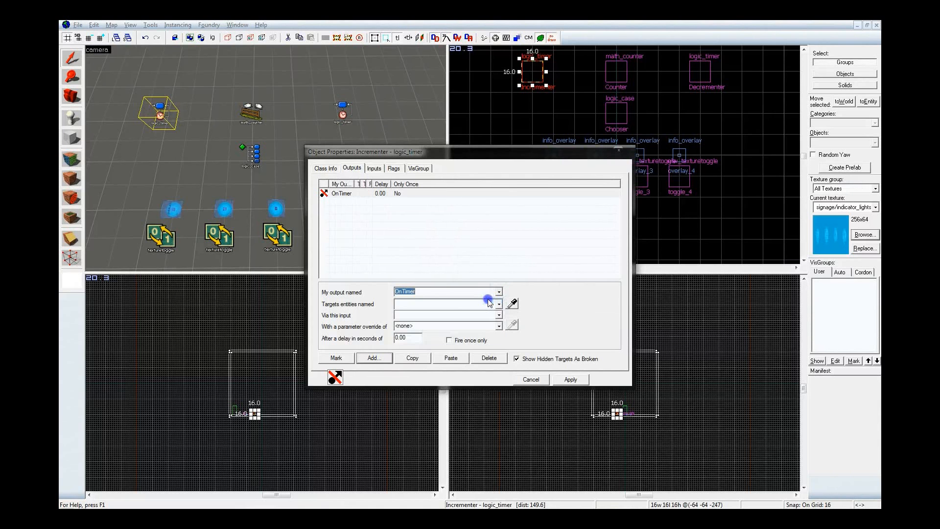
{"action": "left_click", "coordinate": [249, 109]}
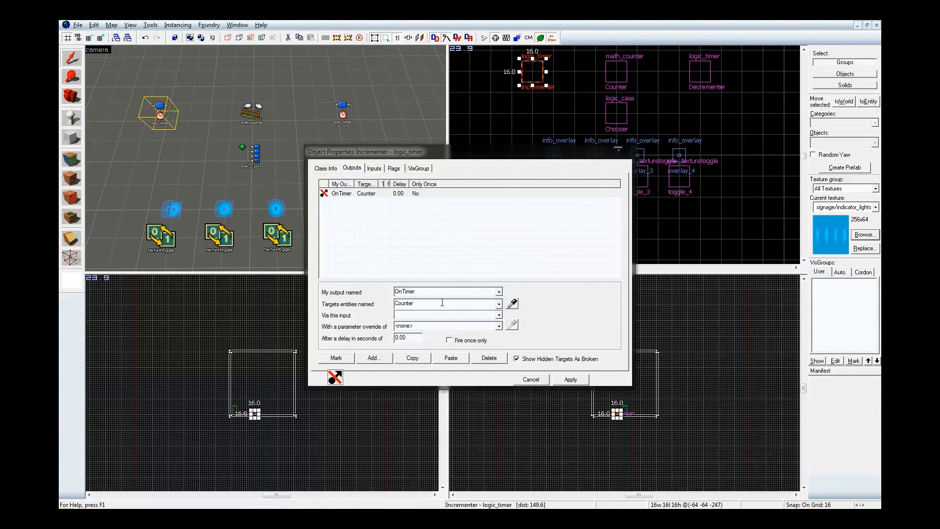
{"action": "left_click", "coordinate": [444, 315]}
{"action": "type", "text": "Add"}
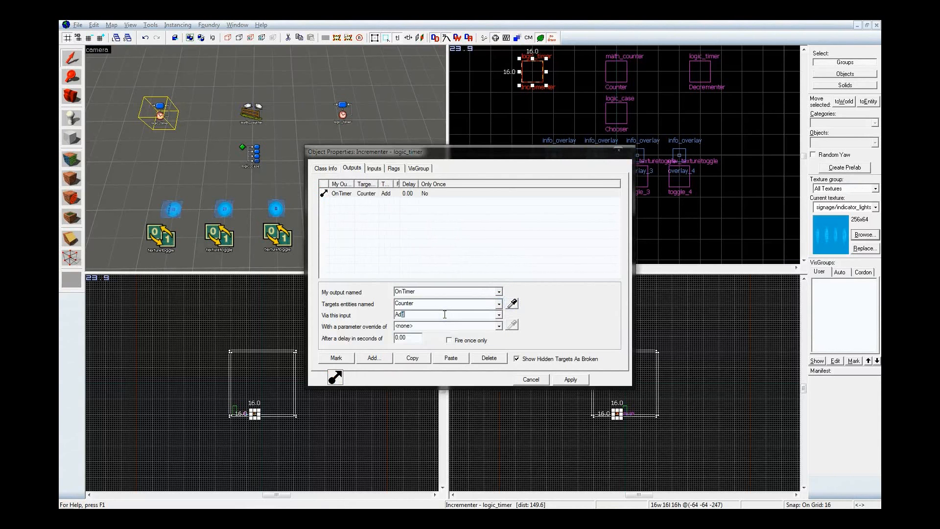
{"action": "double_click", "coordinate": [430, 326]}
{"action": "type", "text": "1"}
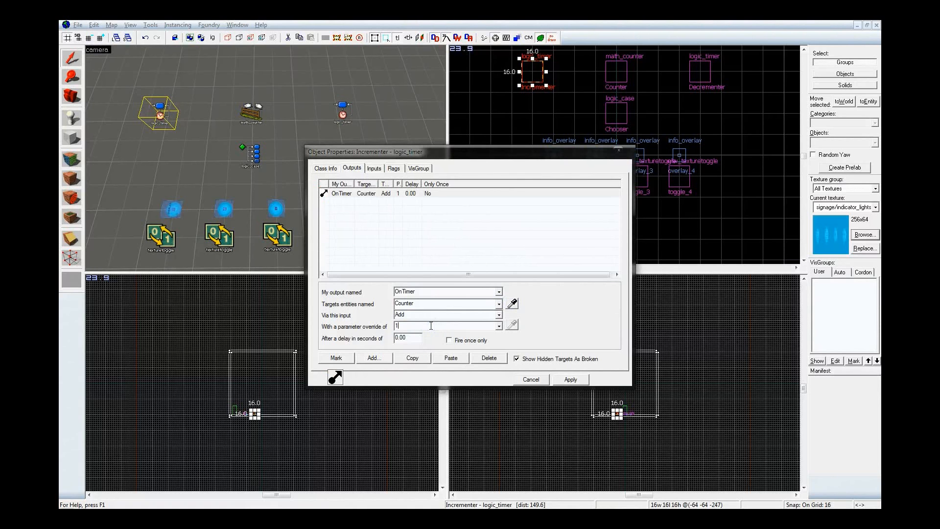
{"action": "left_click", "coordinate": [577, 380]}
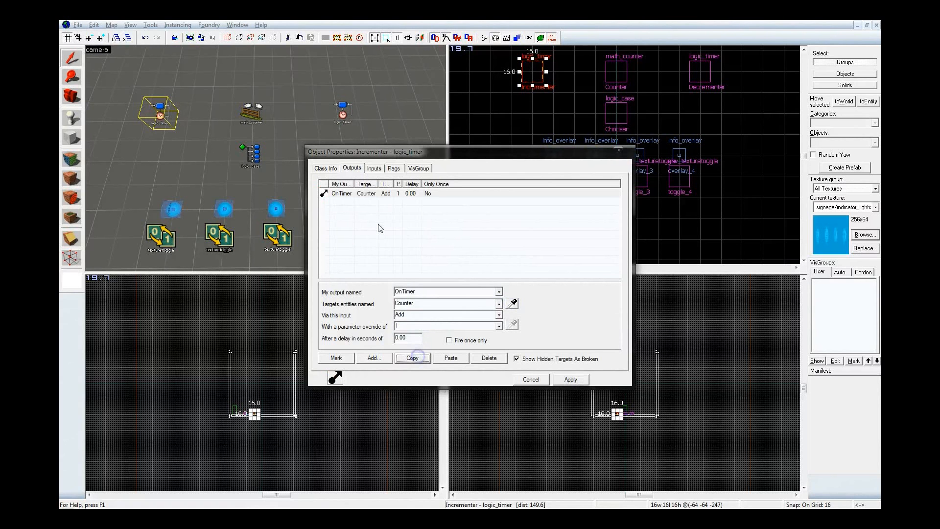
Paste the copied OnTimer output into the Decrementer, change its input to Subtract, and apply it
{"action": "left_click", "coordinate": [342, 118]}
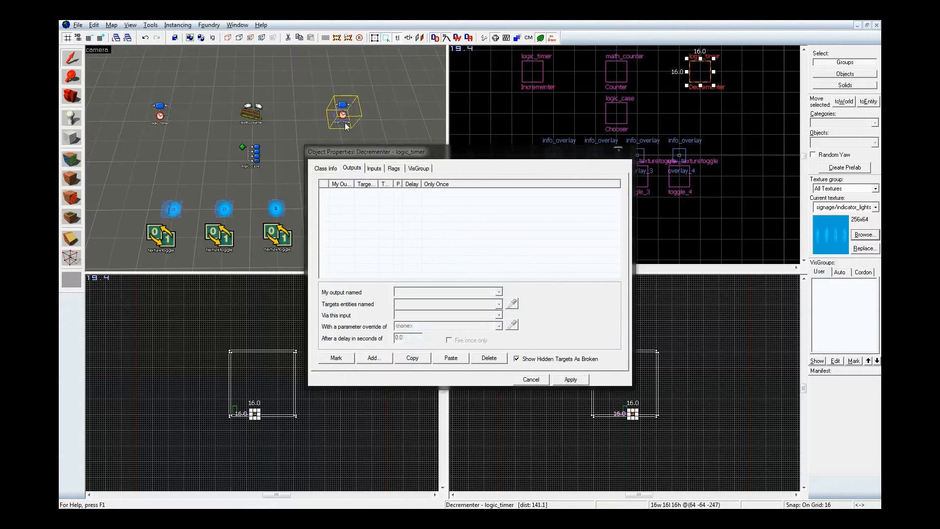
{"action": "left_click", "coordinate": [451, 358]}
{"action": "left_click", "coordinate": [436, 313]}
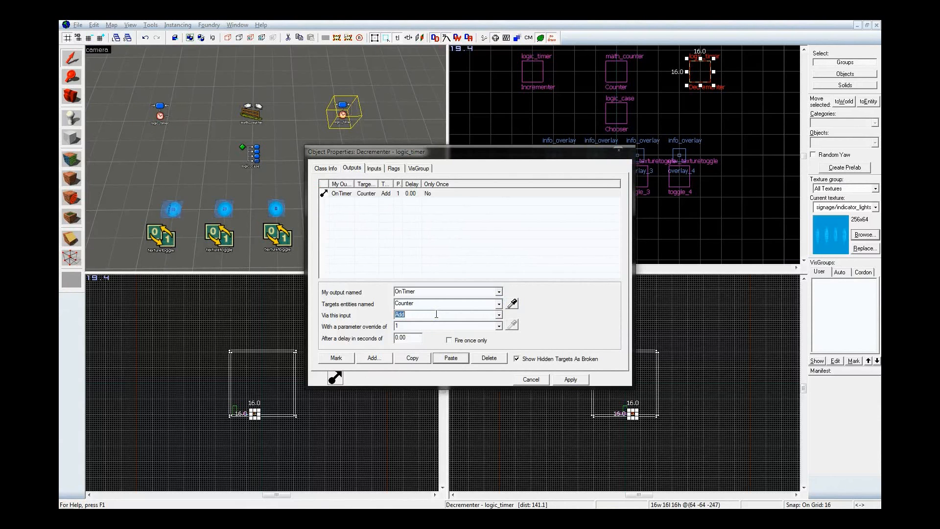
{"action": "type", "text": "Subtract"}
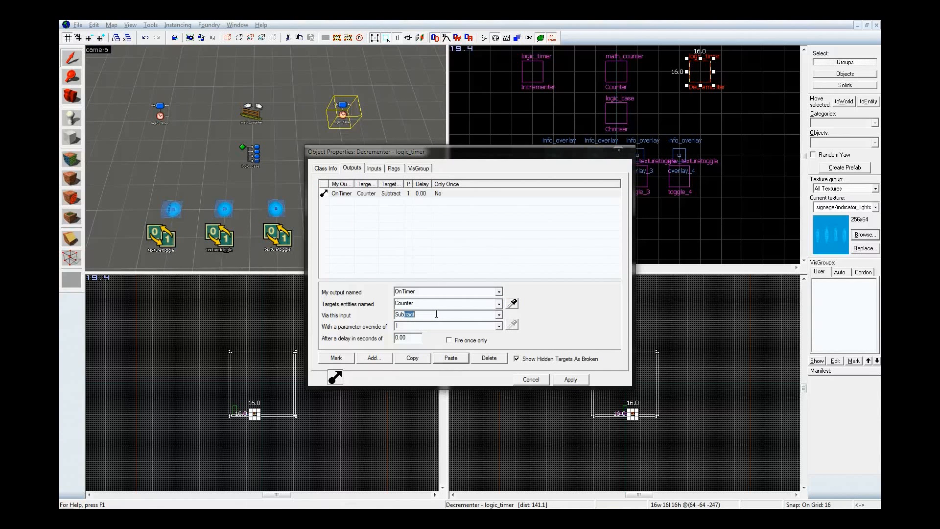
{"action": "left_click", "coordinate": [571, 379]}
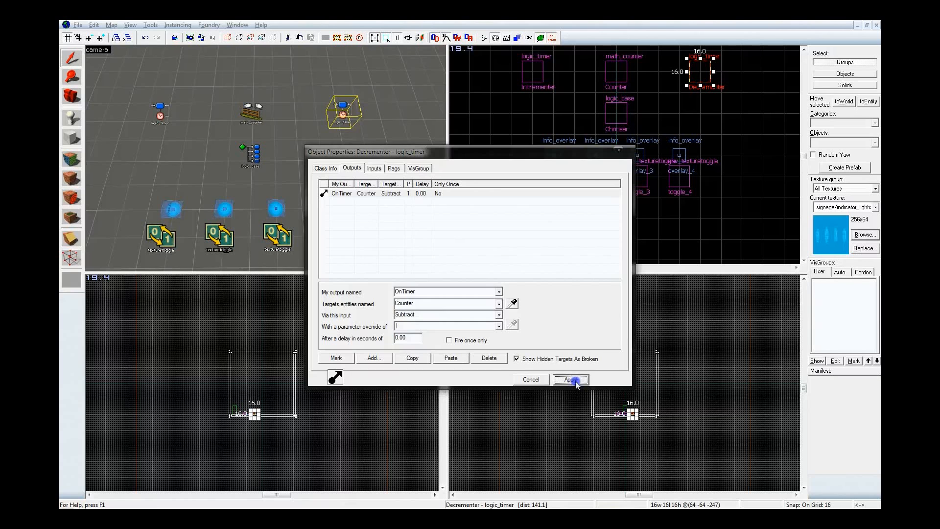
Check the Counter's incoming connections from both timers and its class properties
{"action": "left_click", "coordinate": [251, 111]}
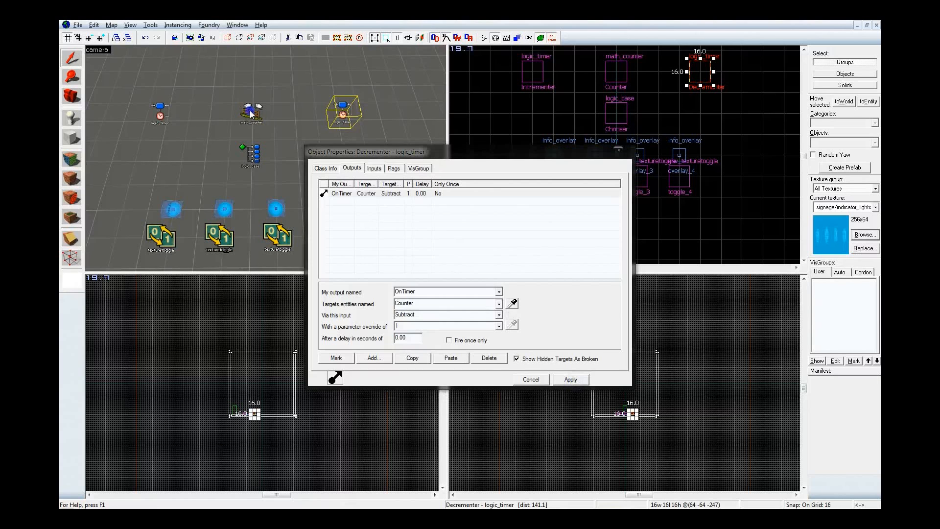
{"action": "left_click", "coordinate": [380, 169]}
{"action": "left_click", "coordinate": [379, 194]}
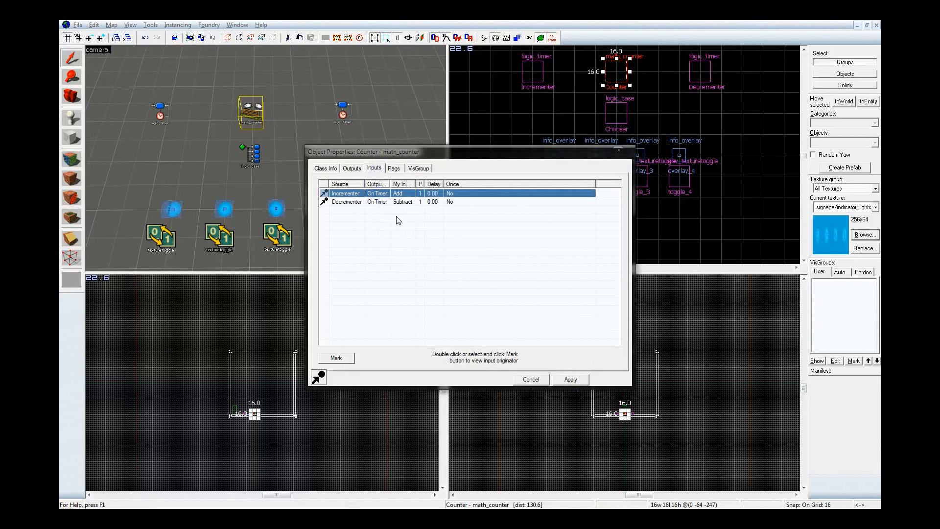
{"action": "left_click", "coordinate": [390, 202]}
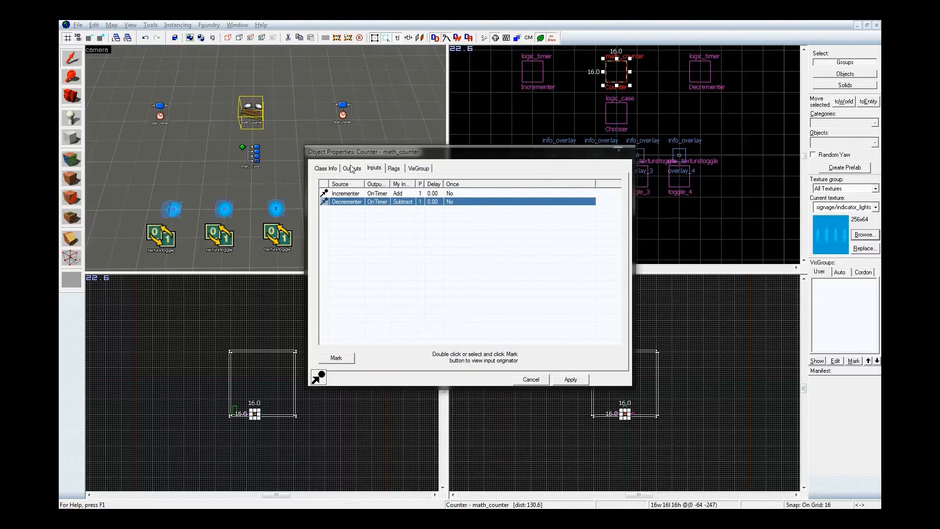
{"action": "left_click", "coordinate": [325, 167]}
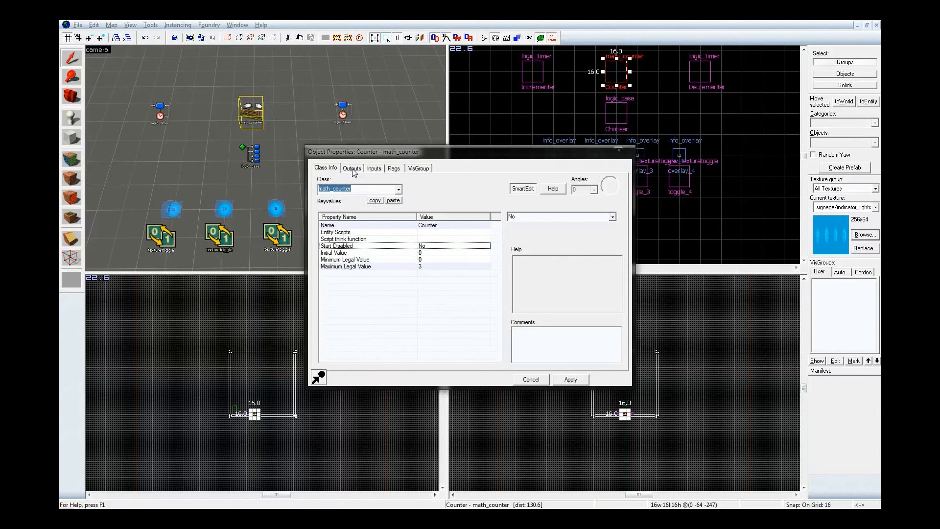
Add an OnGetValue output to the Counter that targets the Chooser entity
{"action": "left_click", "coordinate": [352, 169]}
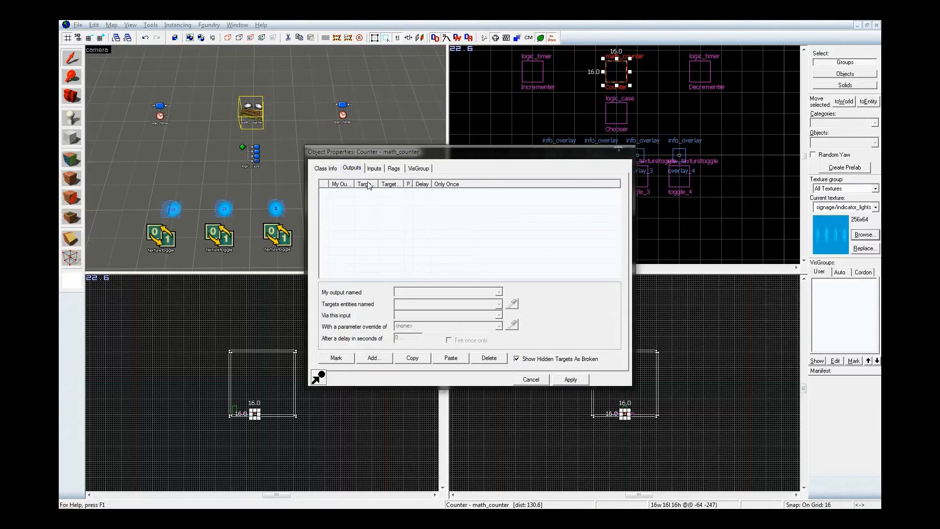
{"action": "left_click", "coordinate": [377, 360]}
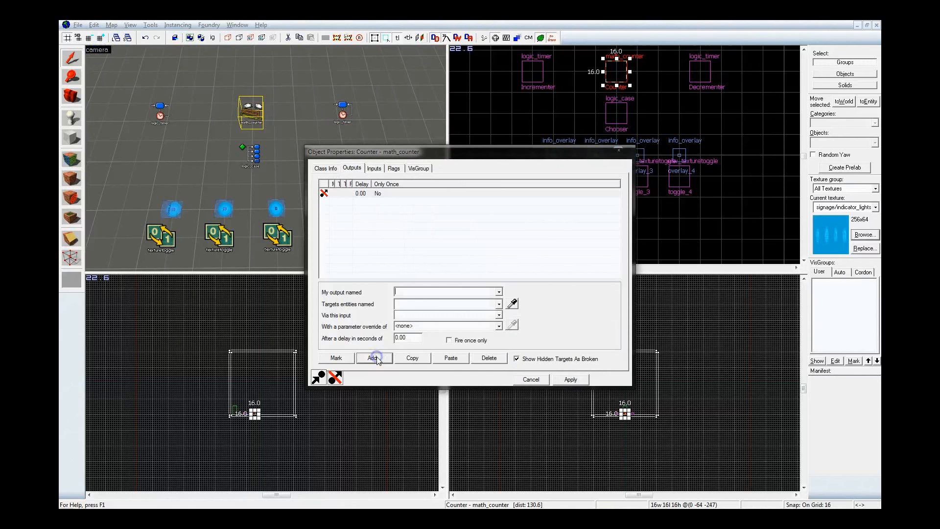
{"action": "left_click", "coordinate": [499, 293]}
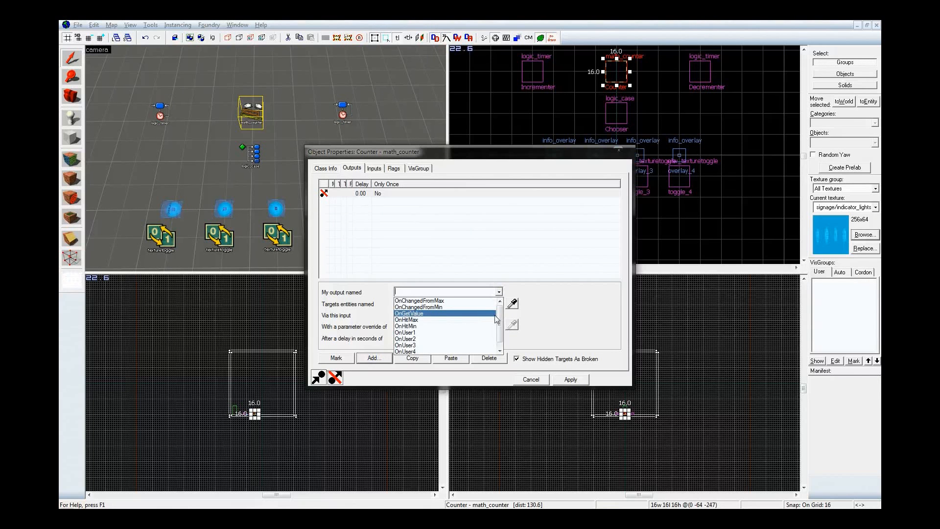
{"action": "left_click", "coordinate": [491, 313]}
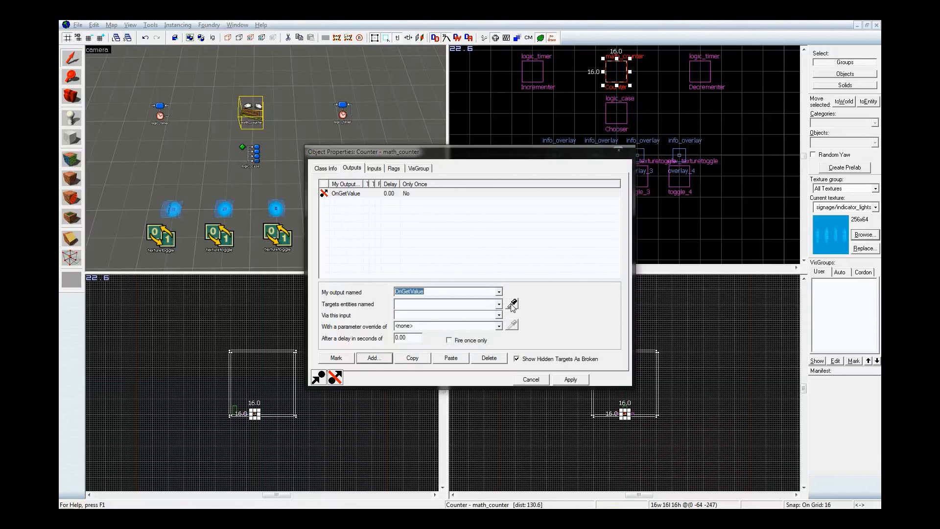
{"action": "left_click", "coordinate": [512, 304]}
{"action": "left_click", "coordinate": [252, 153]}
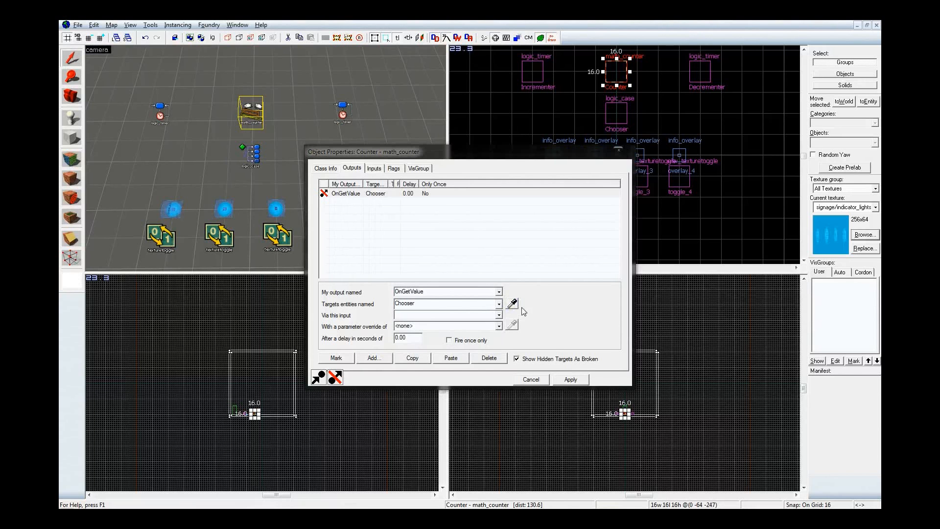
Set the Counter output's input to InValue with no parameter override, and apply it
{"action": "left_click", "coordinate": [498, 315]}
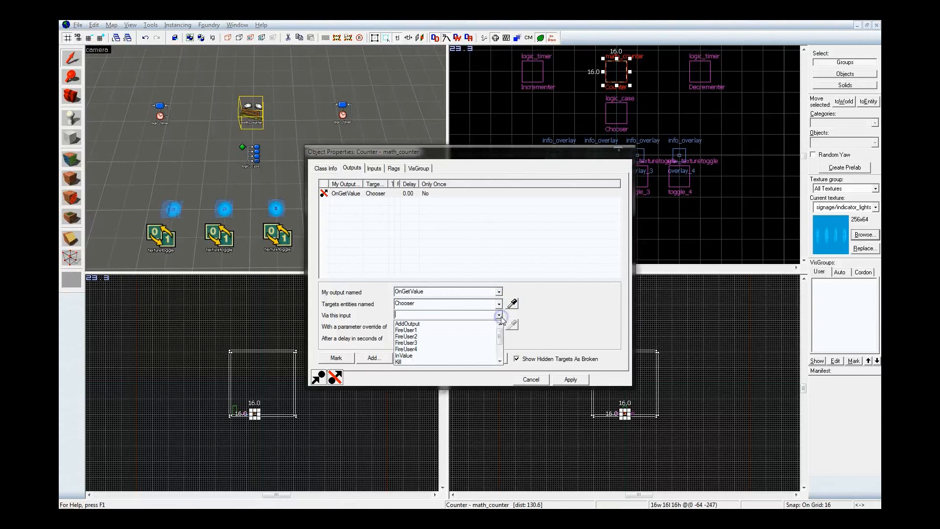
{"action": "left_click_drag", "start_coordinate": [500, 336], "coordinate": [497, 341]}
{"action": "left_click", "coordinate": [487, 343]}
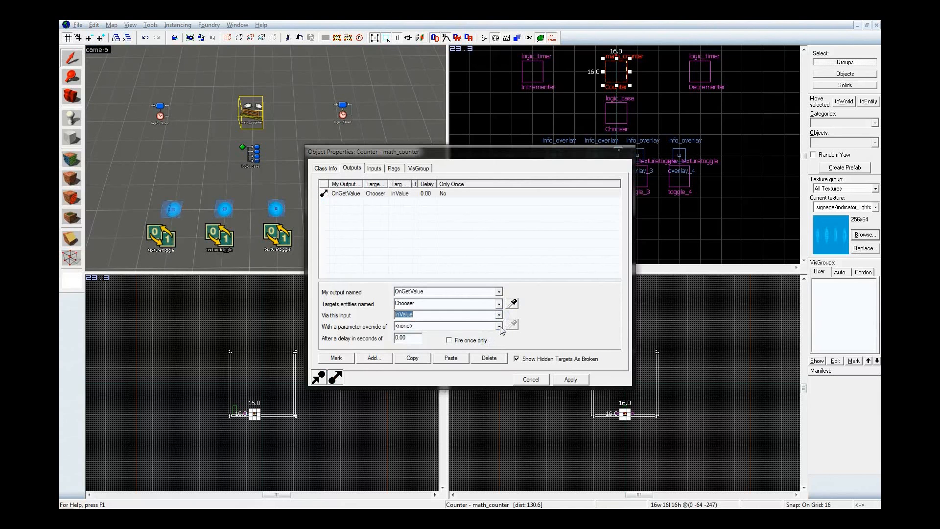
{"action": "left_click", "coordinate": [499, 326]}
{"action": "left_click", "coordinate": [499, 327]}
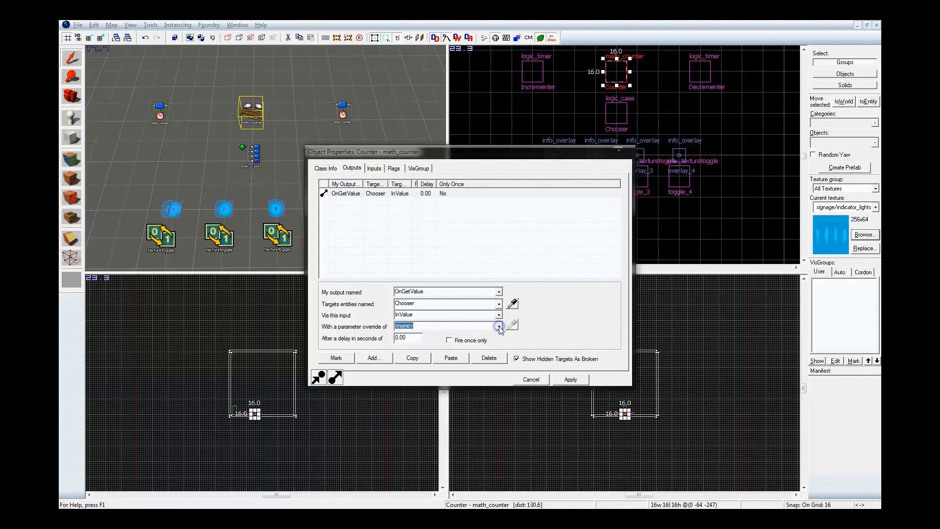
{"action": "left_click", "coordinate": [499, 315]}
{"action": "left_click_drag", "start_coordinate": [500, 347], "coordinate": [501, 327]}
{"action": "left_click", "coordinate": [478, 171]}
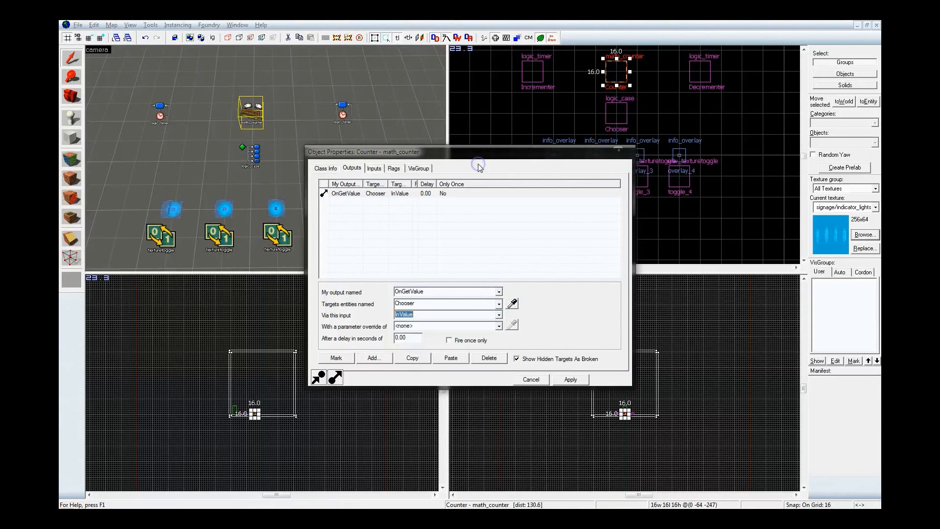
{"action": "left_click", "coordinate": [571, 379]}
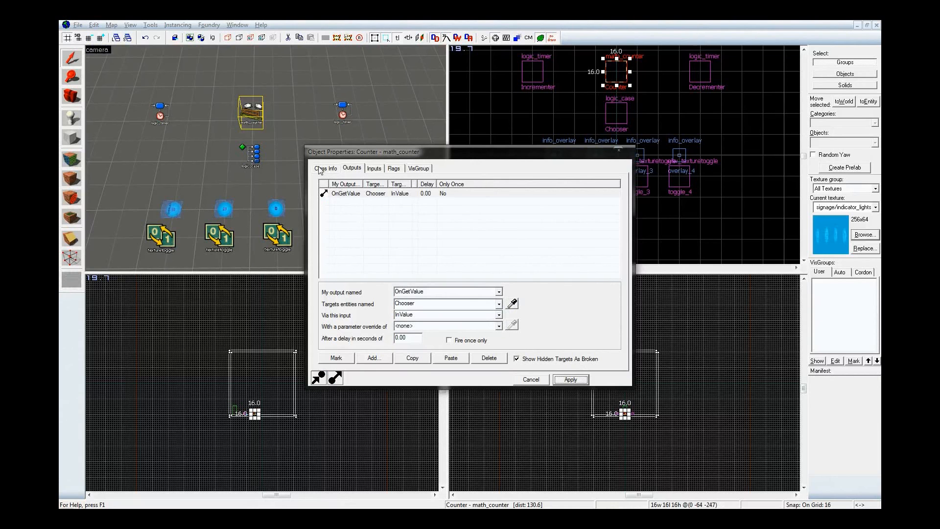
Open the Chooser's class properties and read the InValue description in its entity help
{"action": "left_click", "coordinate": [251, 154]}
{"action": "left_click", "coordinate": [321, 168]}
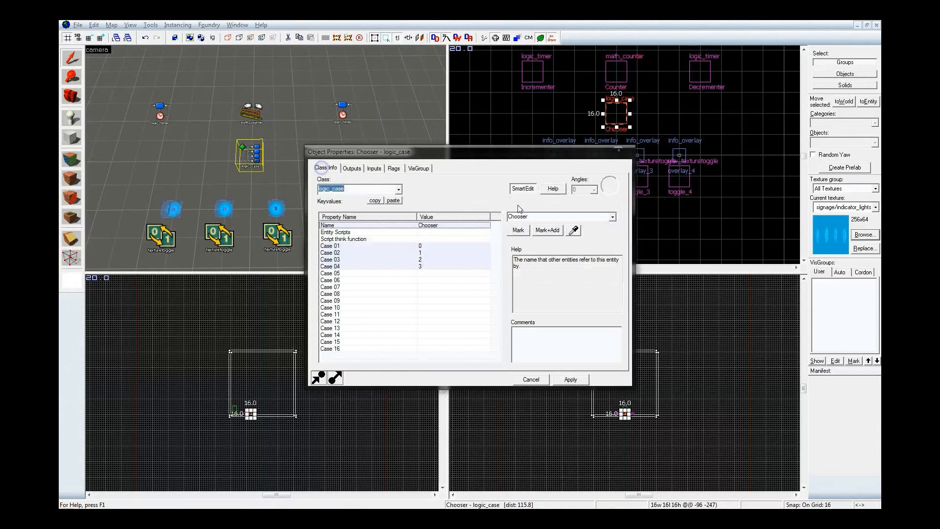
{"action": "left_click", "coordinate": [552, 189]}
{"action": "left_click_drag", "start_coordinate": [260, 74], "coordinate": [267, 165]}
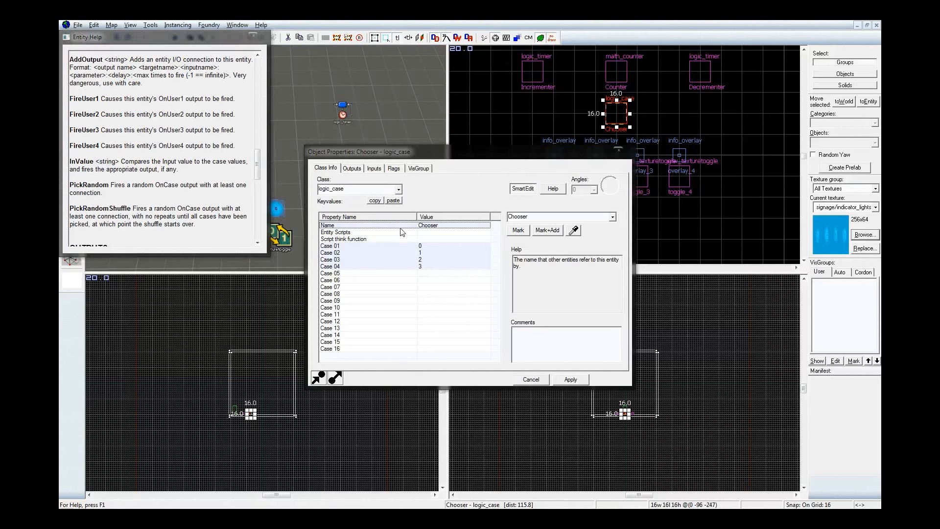
Check the values assigned to Case 01 through Case 04 on the Chooser
{"action": "left_click", "coordinate": [439, 252]}
{"action": "left_click", "coordinate": [435, 259]}
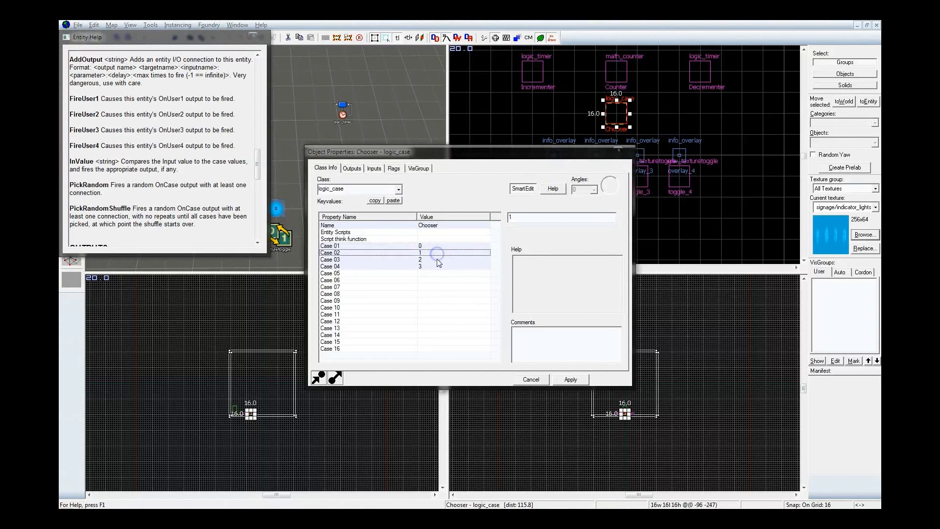
{"action": "left_click", "coordinate": [439, 267]}
{"action": "left_click", "coordinate": [439, 253]}
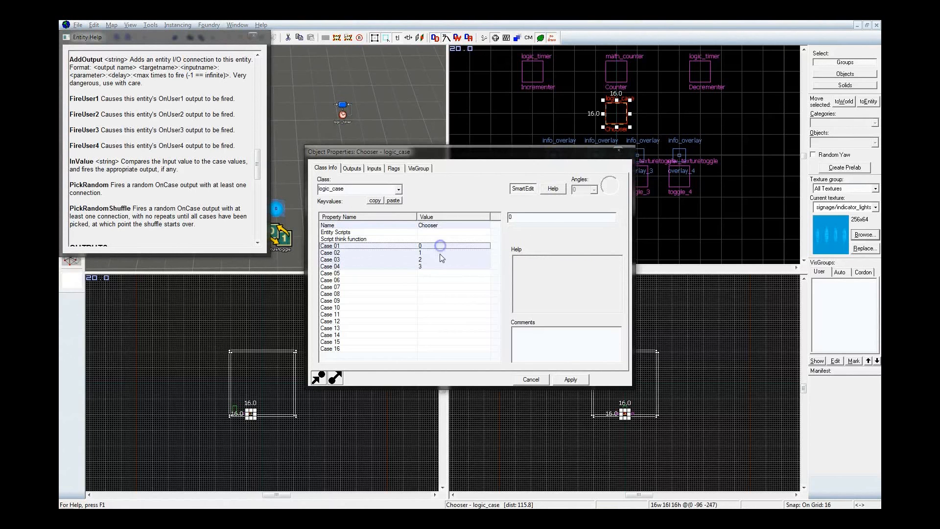
{"action": "left_click", "coordinate": [439, 260]}
{"action": "left_click", "coordinate": [440, 266]}
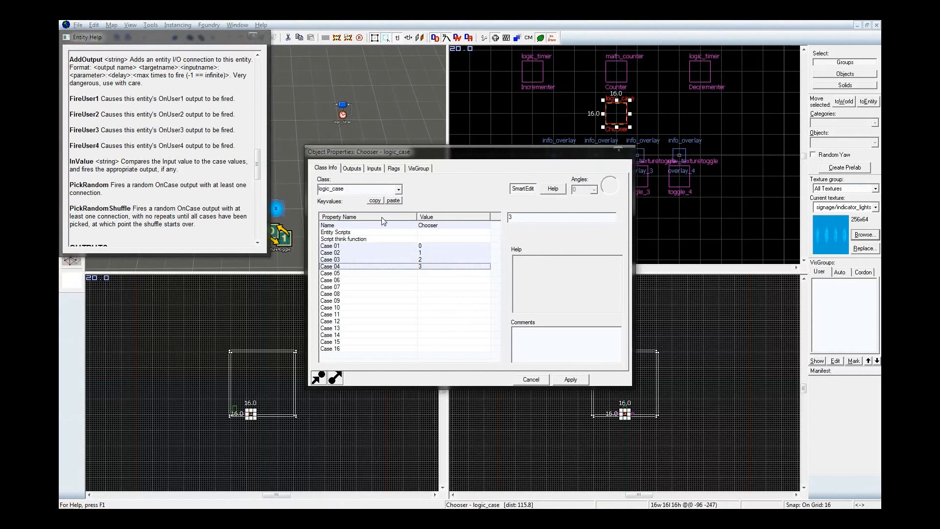
{"action": "left_click", "coordinate": [347, 253]}
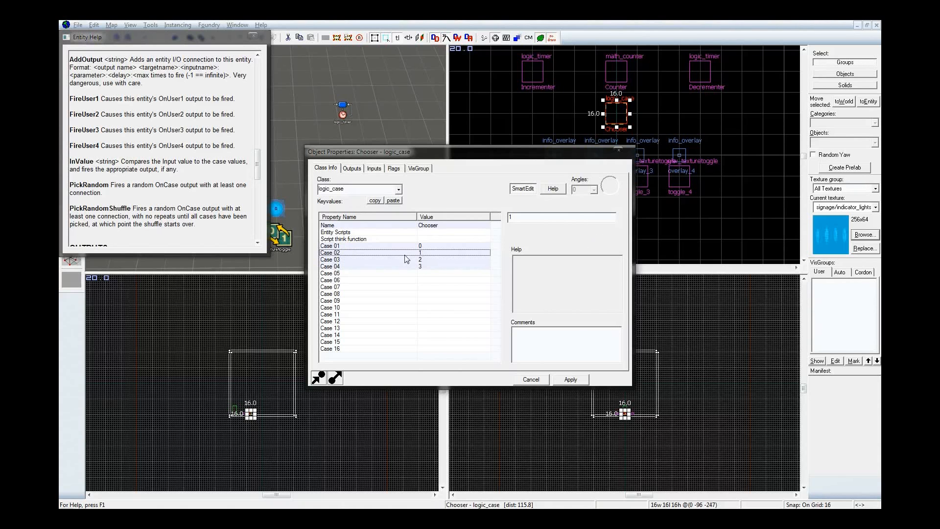
Review the Chooser's OnCase02 outputs, close the entity help, and apply the properties
{"action": "left_click", "coordinate": [360, 169]}
{"action": "left_click", "coordinate": [361, 226]}
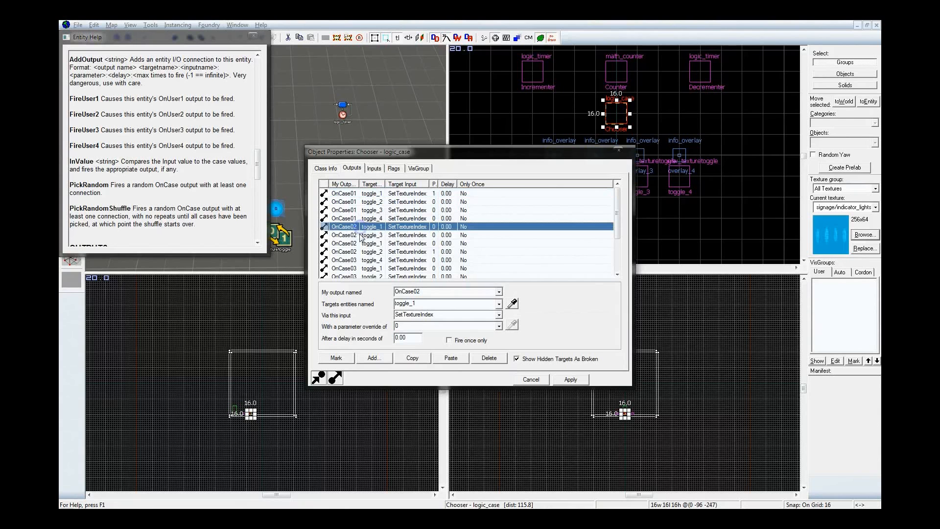
{"action": "left_click", "coordinate": [361, 234]}
{"action": "left_click", "coordinate": [363, 243]}
{"action": "left_click", "coordinate": [363, 252]}
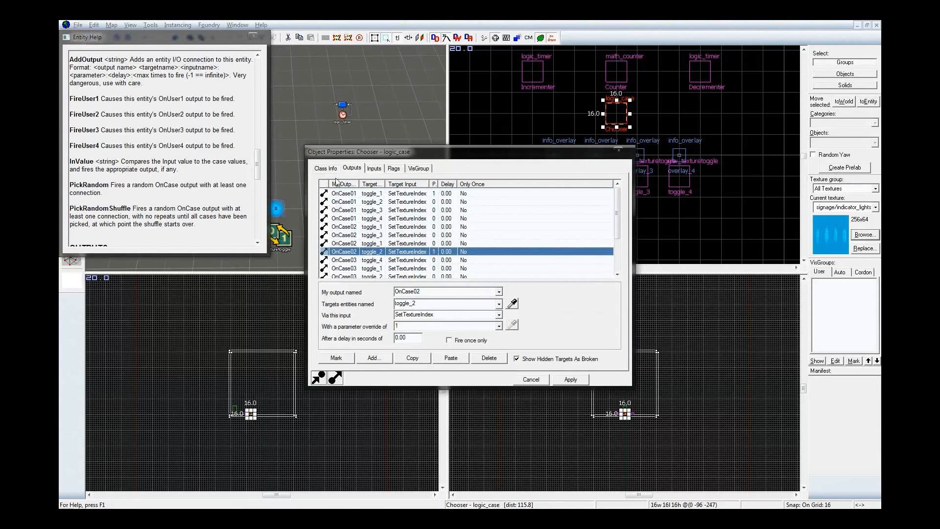
{"action": "left_click", "coordinate": [326, 168]}
{"action": "left_click", "coordinate": [253, 36]}
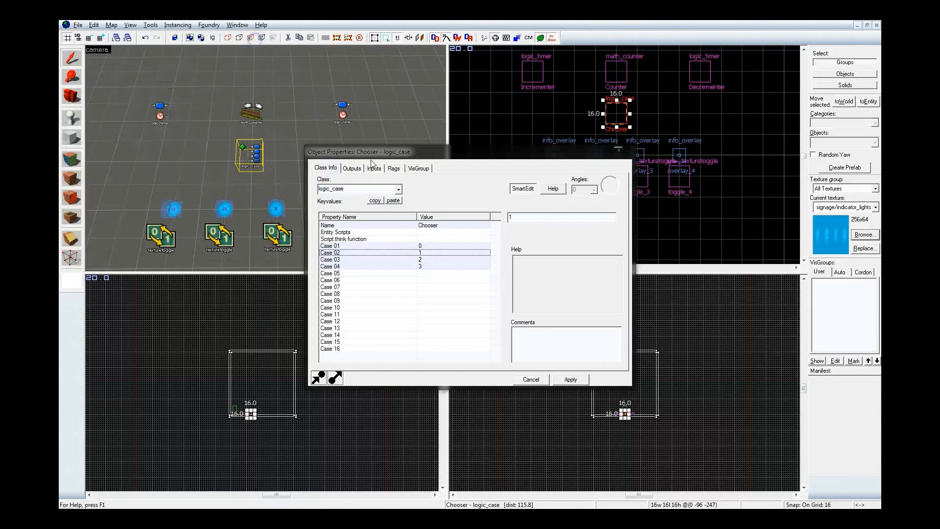
{"action": "left_click", "coordinate": [573, 380]}
Place a logic_auto entity above the Counter and align it to the grid in the top view
{"action": "key", "text": "shift+e"}
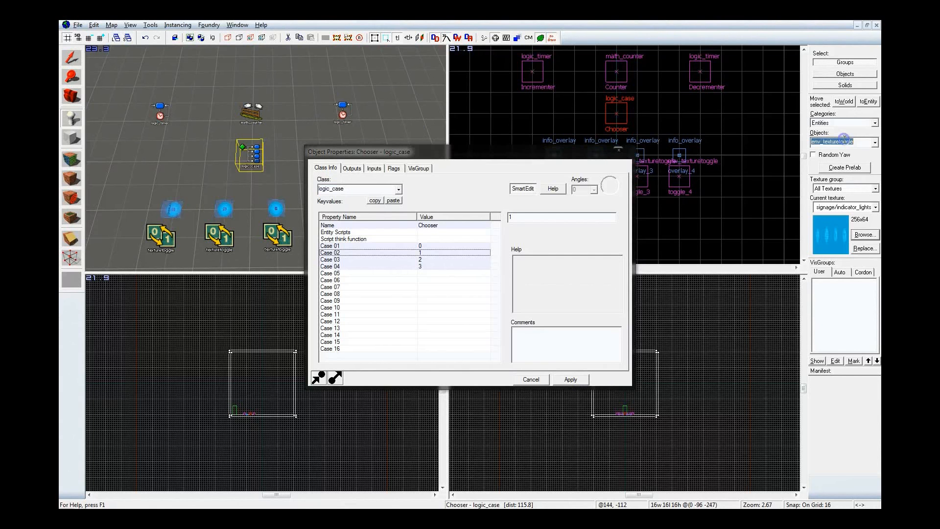
{"action": "type", "text": "auto"}
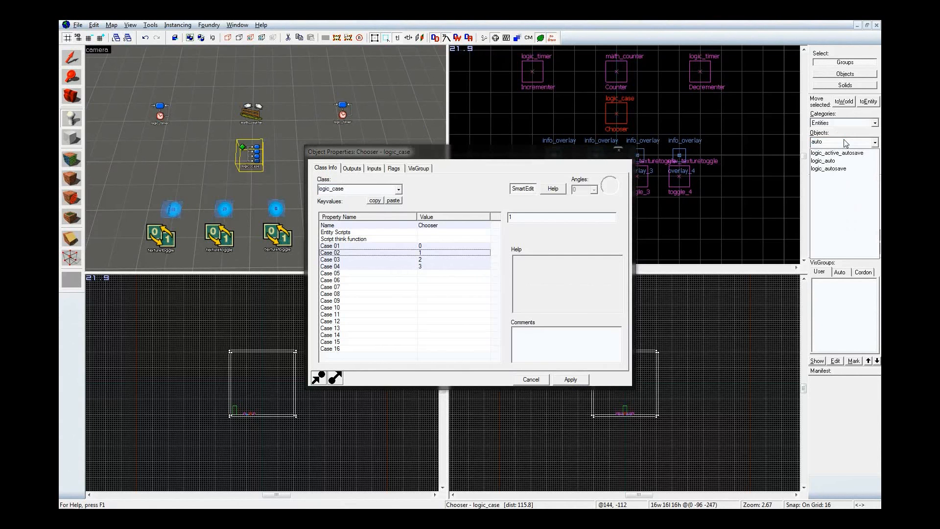
{"action": "left_click", "coordinate": [823, 160]}
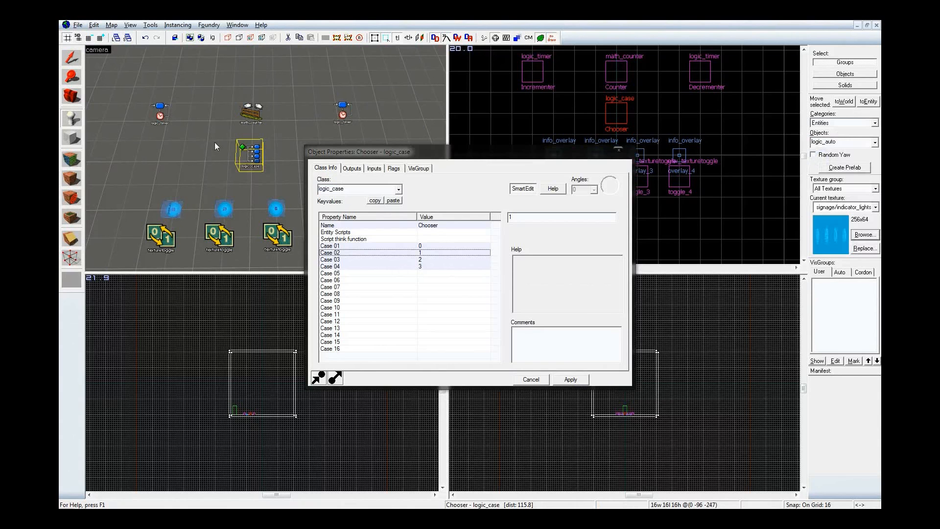
{"action": "left_click", "coordinate": [255, 85]}
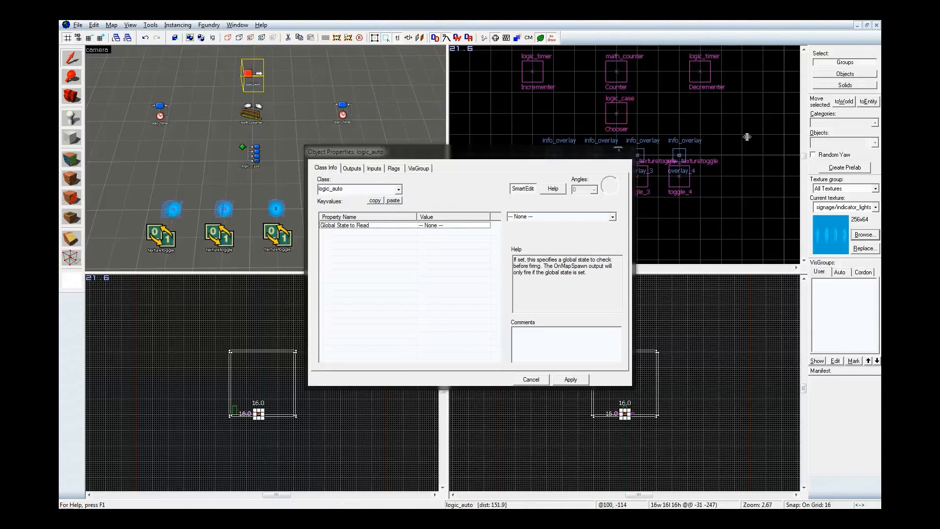
{"action": "scroll", "coordinate": [747, 137], "scroll_direction": "down", "scroll_amount": 5}
{"action": "scroll", "coordinate": [710, 98], "scroll_direction": "up", "scroll_amount": 4}
{"action": "left_click_drag", "start_coordinate": [683, 87], "coordinate": [683, 90]}
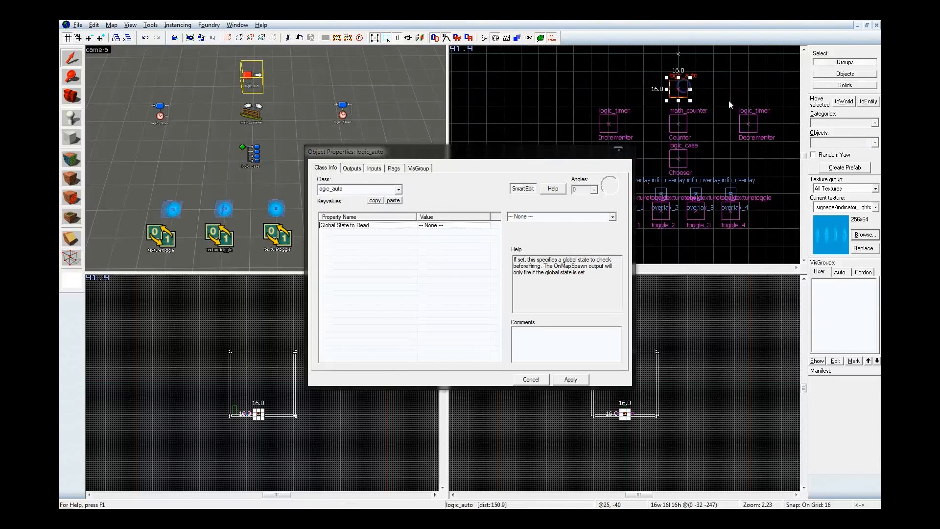
{"action": "scroll", "coordinate": [739, 118], "scroll_direction": "down", "scroll_amount": 2}
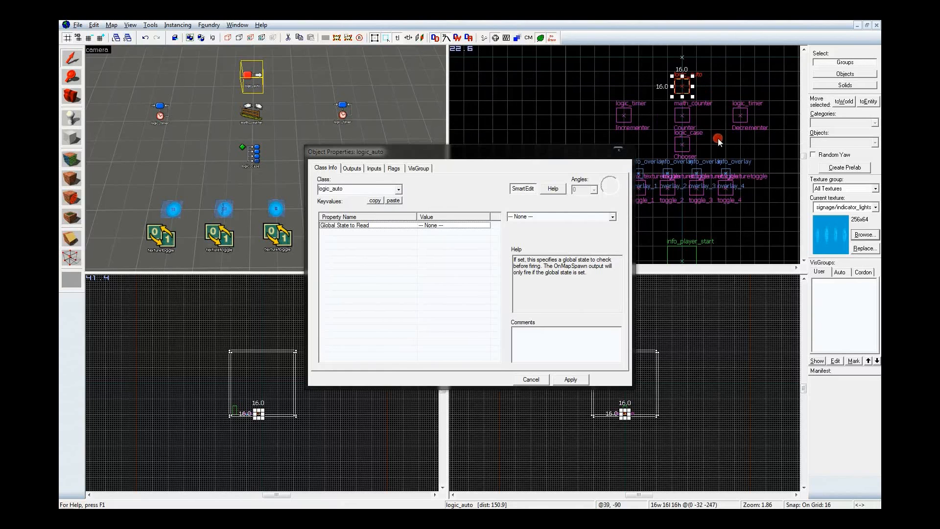
{"action": "middle_click_drag", "start_coordinate": [701, 128], "coordinate": [717, 155]}
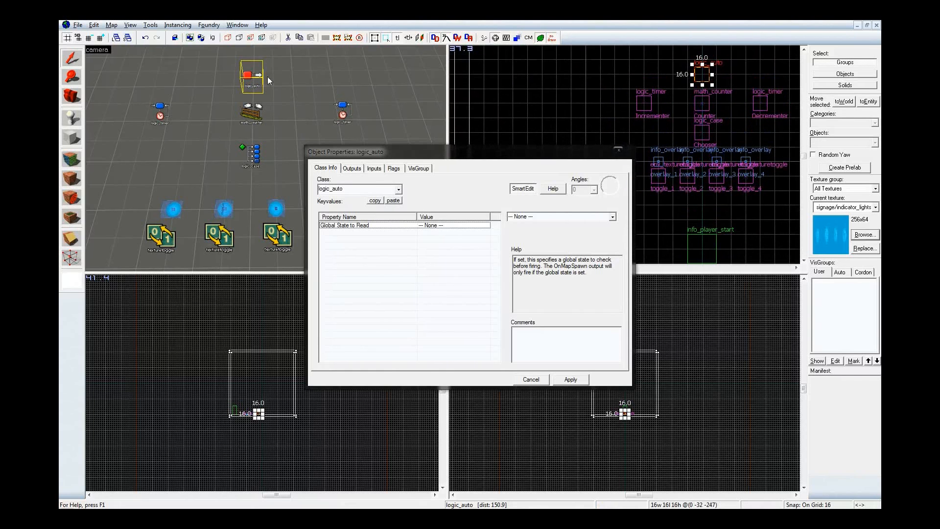
Add an OnMapSpawn output to the logic_auto that sends Enable to the Incrementer, and apply it
{"action": "left_click", "coordinate": [352, 168]}
{"action": "left_click", "coordinate": [381, 358]}
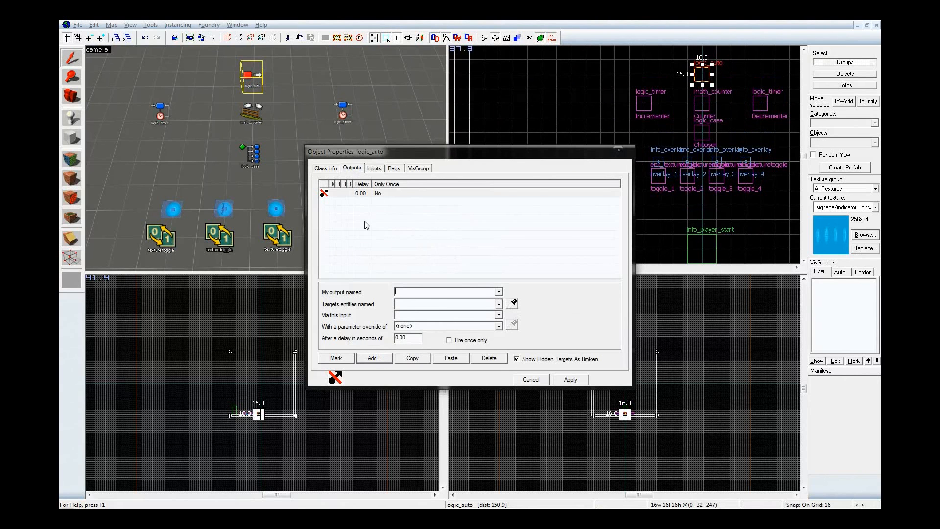
{"action": "left_click", "coordinate": [499, 292]}
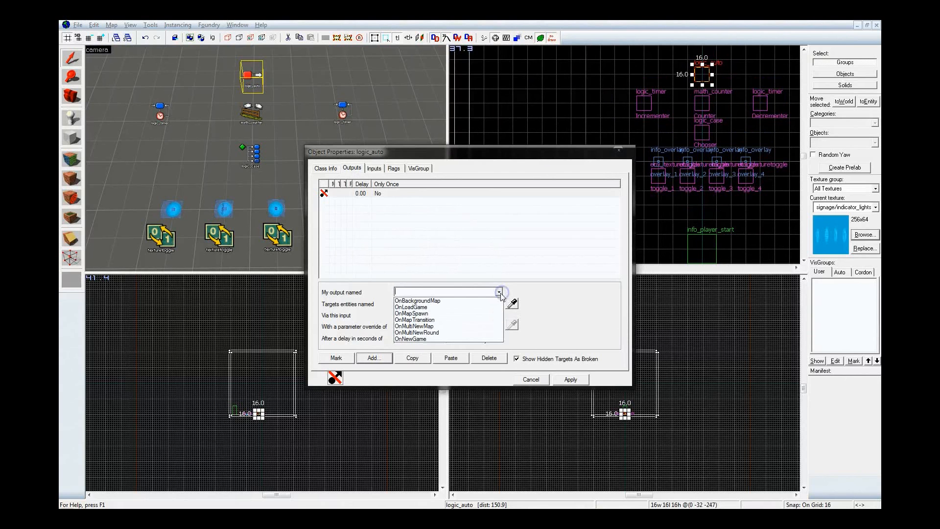
{"action": "left_click", "coordinate": [479, 313]}
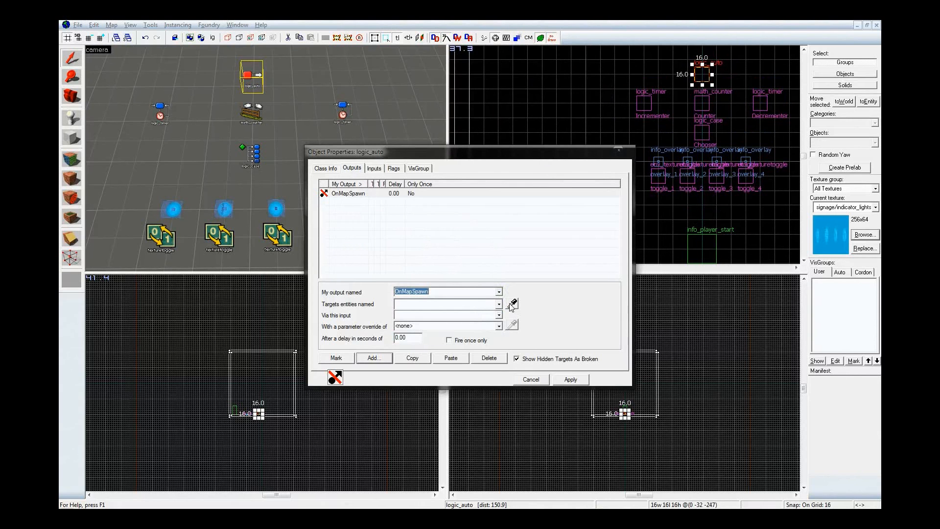
{"action": "left_click", "coordinate": [510, 304]}
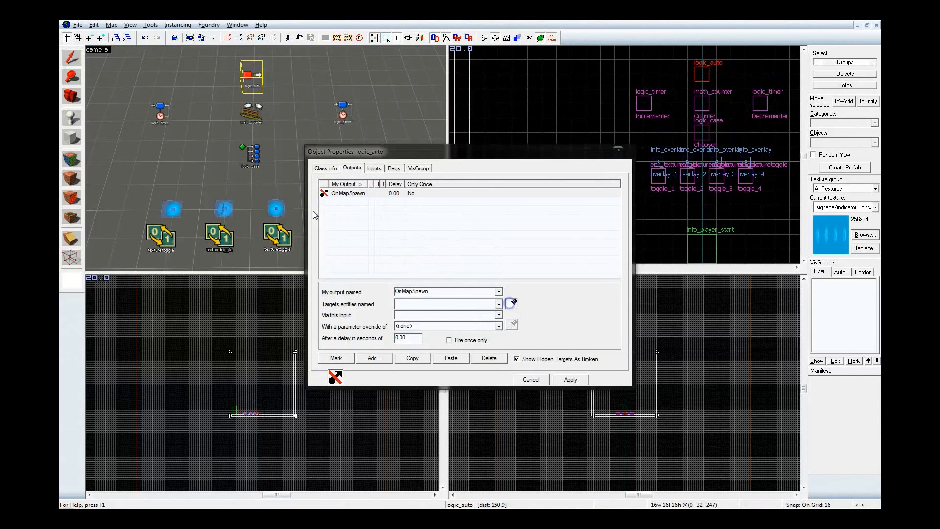
{"action": "left_click", "coordinate": [160, 110]}
{"action": "left_click", "coordinate": [433, 315]}
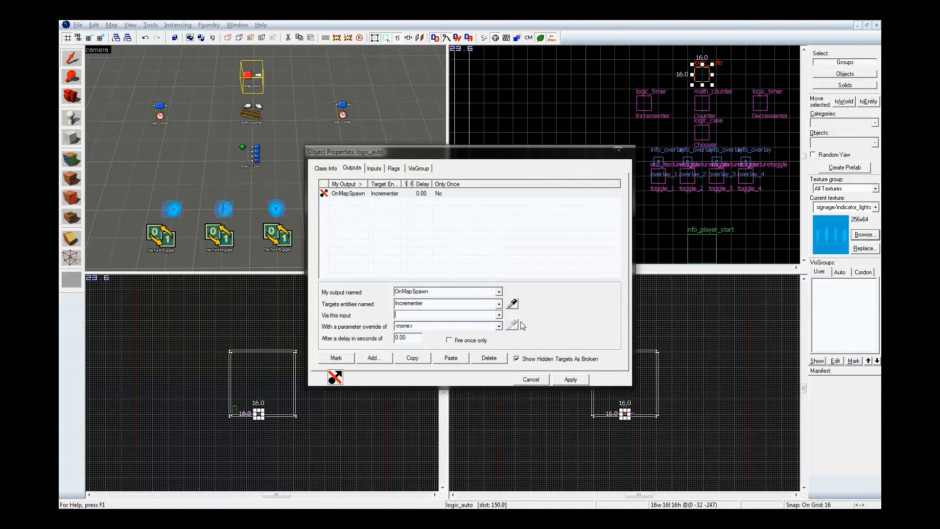
{"action": "type", "text": "Enable"}
{"action": "left_click", "coordinate": [570, 379]}
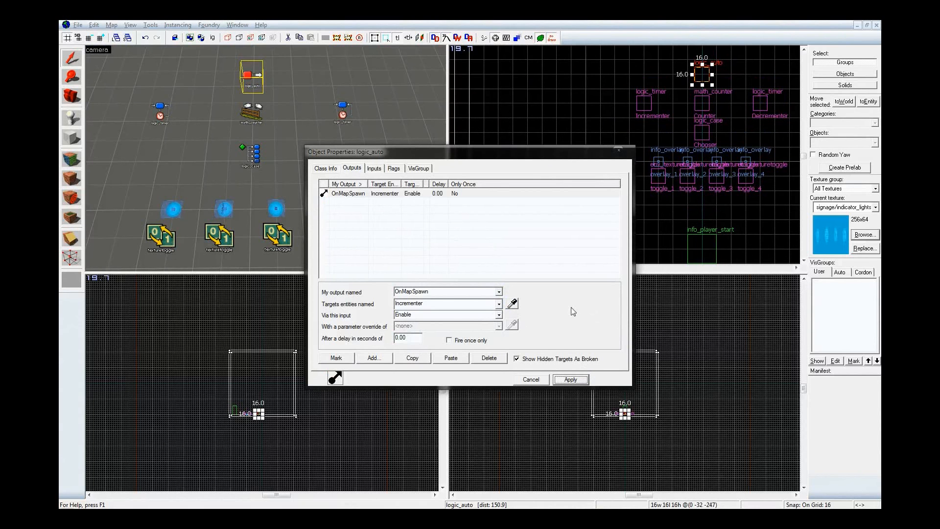
Set the OnMapSpawn output's delay to 1.00 second and apply it
{"action": "double_click", "coordinate": [411, 338]}
{"action": "type", "text": "1"}
{"action": "left_click", "coordinate": [577, 380]}
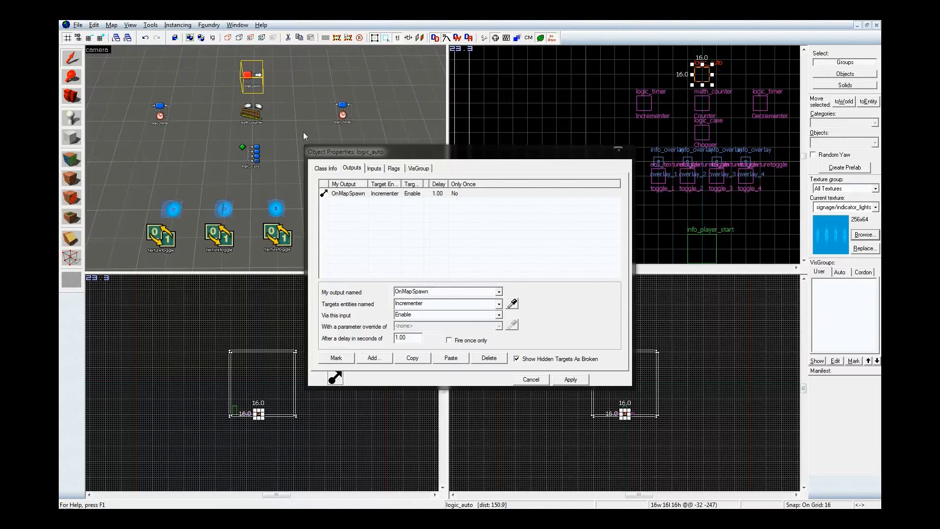
Inspect the Chooser's outputs sorted by output name
{"action": "left_click", "coordinate": [249, 153]}
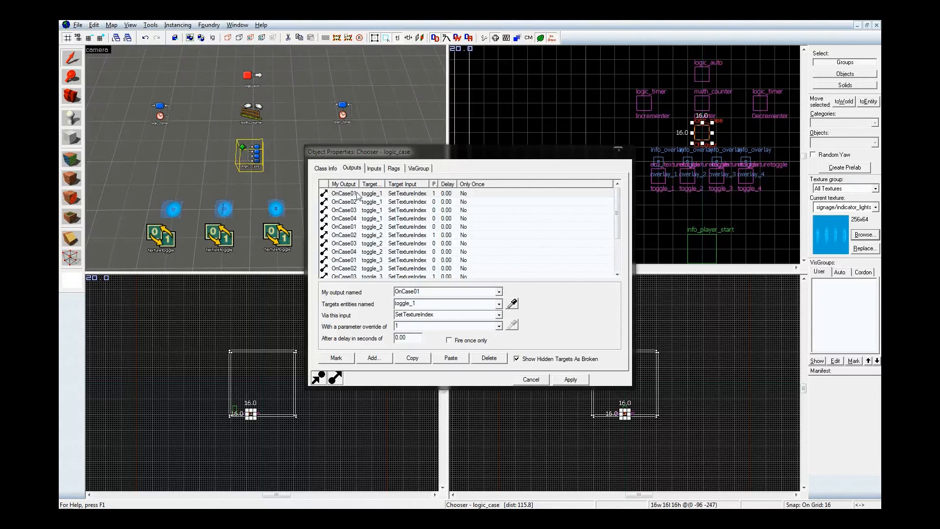
{"action": "left_click", "coordinate": [345, 184]}
{"action": "left_click", "coordinate": [345, 184]}
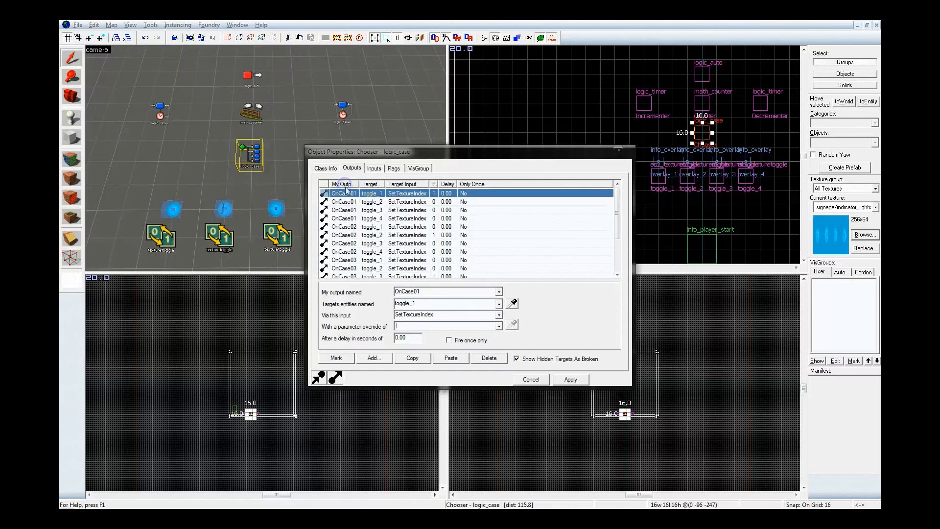
Examine the Chooser's OnCase02 outputs and reverse the list's sort order by output name
{"action": "left_click", "coordinate": [388, 235]}
{"action": "left_click", "coordinate": [390, 244]}
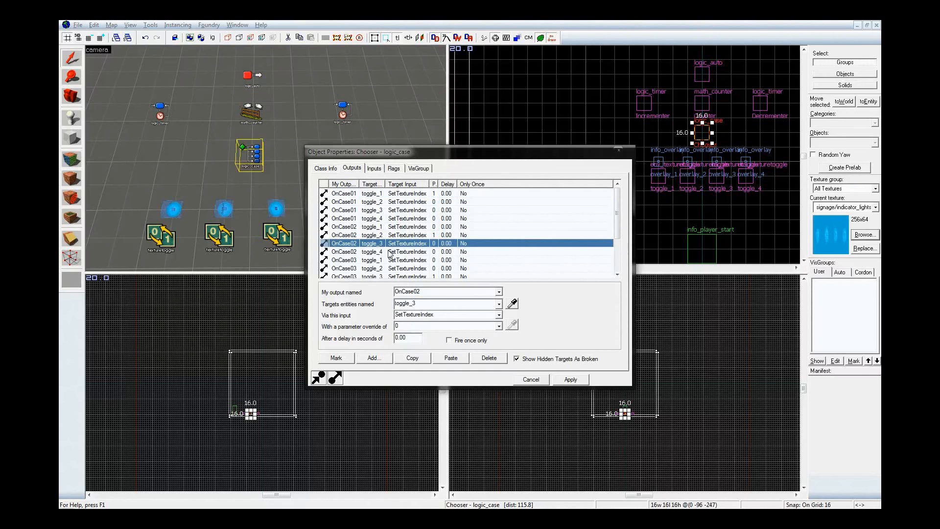
{"action": "left_click", "coordinate": [390, 252]}
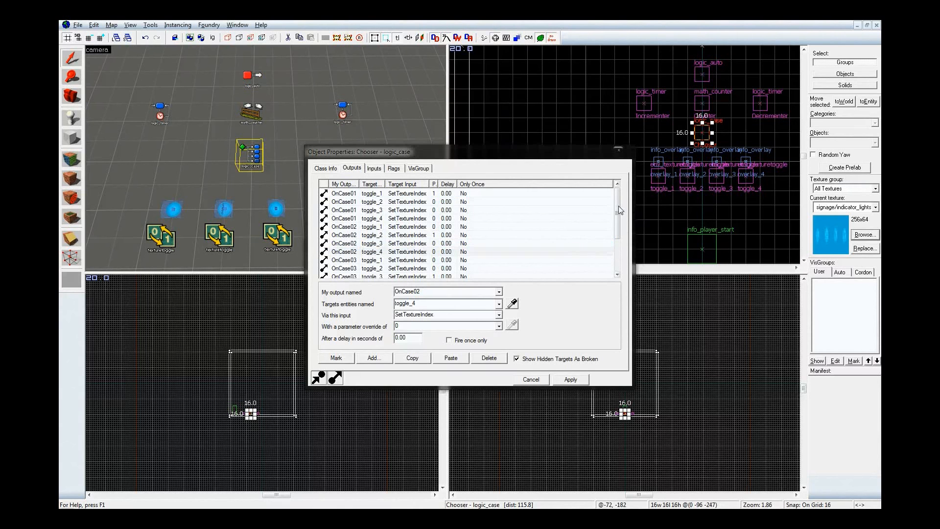
{"action": "mouse_move", "coordinate": [618, 206]}
{"action": "left_mouse_down"}
{"action": "mouse_move", "coordinate": [619, 243]}
{"action": "mouse_move", "coordinate": [624, 198]}
{"action": "left_mouse_up"}
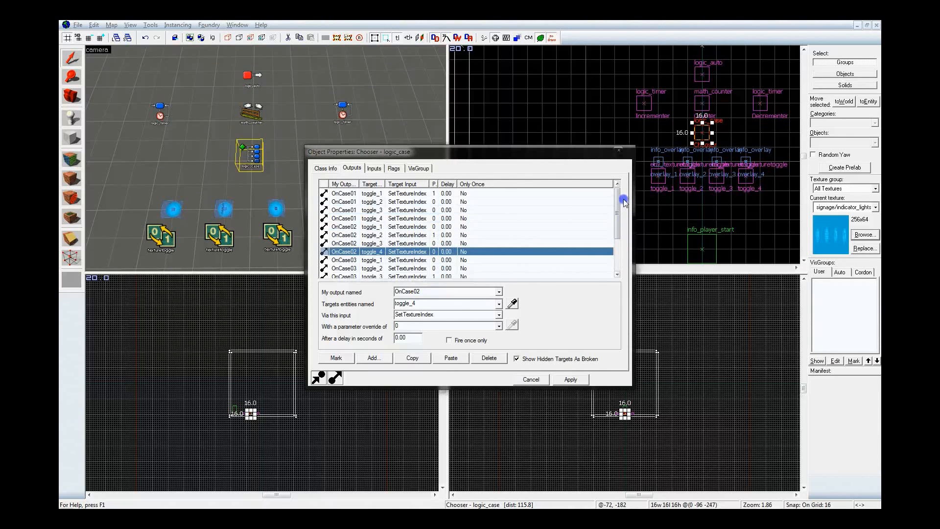
{"action": "left_click", "coordinate": [344, 184]}
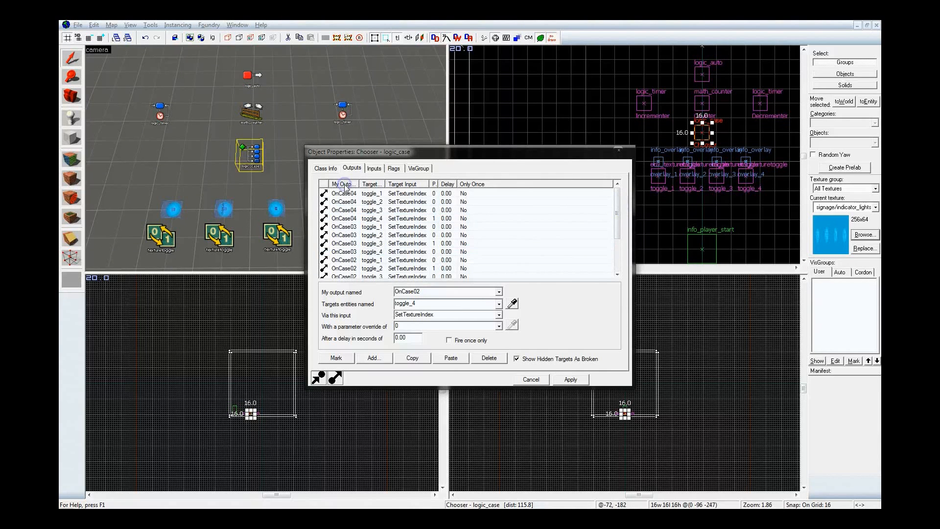
Sort the Chooser's outputs by target entity and examine the entries for toggle_1 and toggle_2
{"action": "left_click", "coordinate": [376, 184]}
{"action": "left_click", "coordinate": [379, 202]}
{"action": "left_click", "coordinate": [380, 209]}
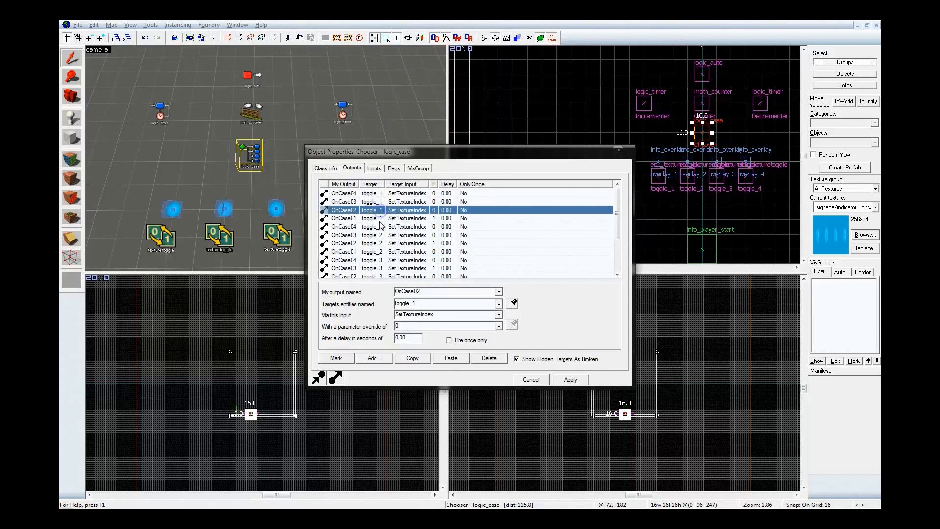
{"action": "left_click", "coordinate": [378, 219]}
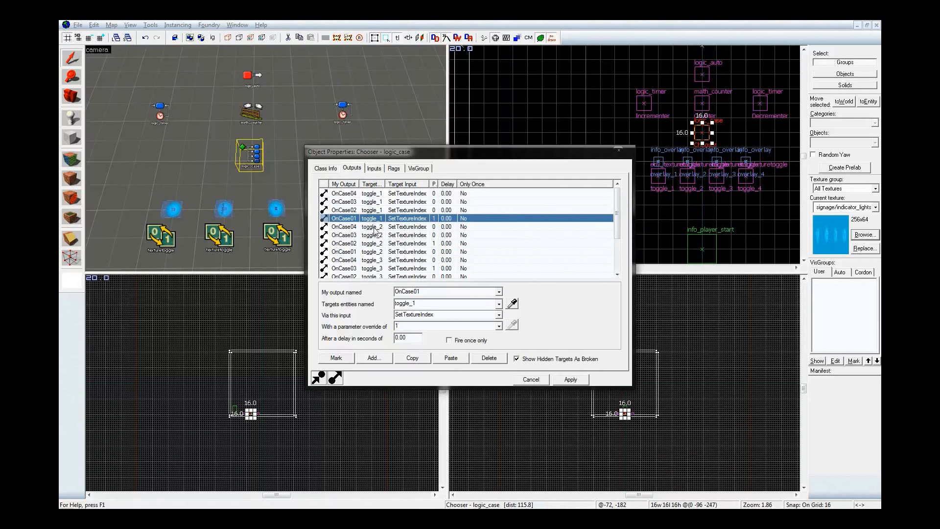
{"action": "left_click", "coordinate": [377, 227]}
{"action": "left_click", "coordinate": [379, 235]}
{"action": "left_click", "coordinate": [380, 244]}
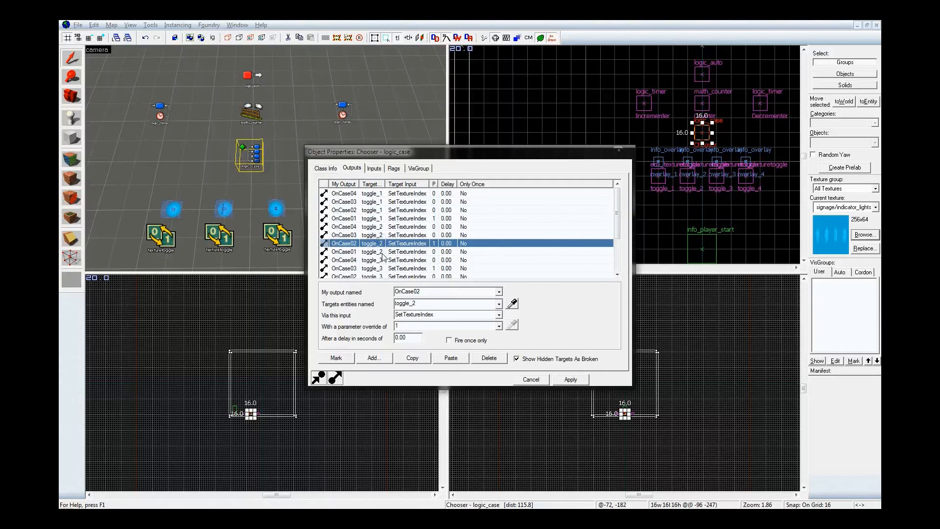
{"action": "left_click", "coordinate": [384, 252]}
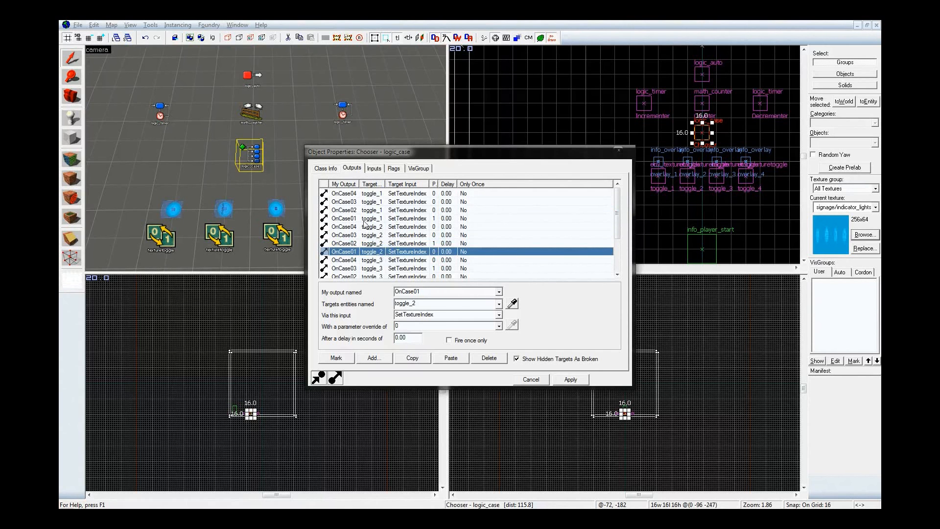
Widen the output name column and sort the Chooser's outputs by output name again
{"action": "left_click", "coordinate": [343, 184]}
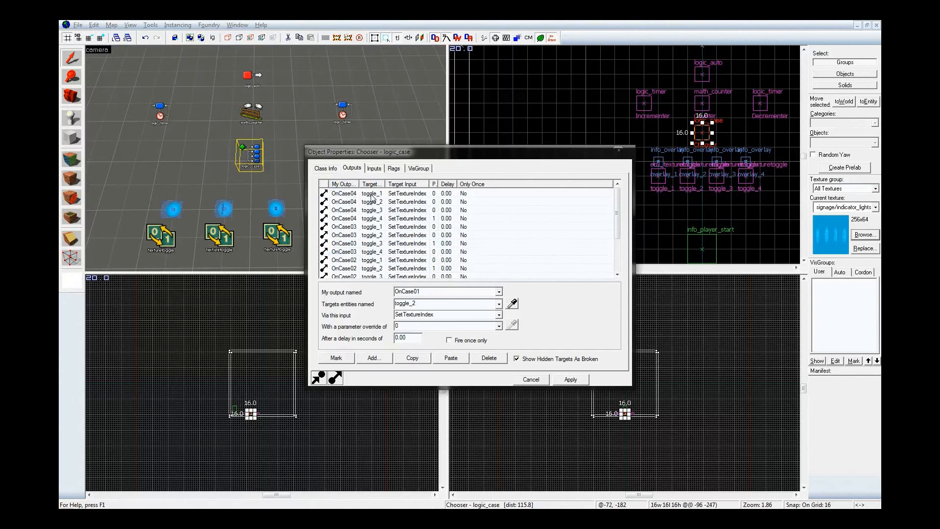
{"action": "left_click_drag", "start_coordinate": [360, 185], "coordinate": [368, 185]}
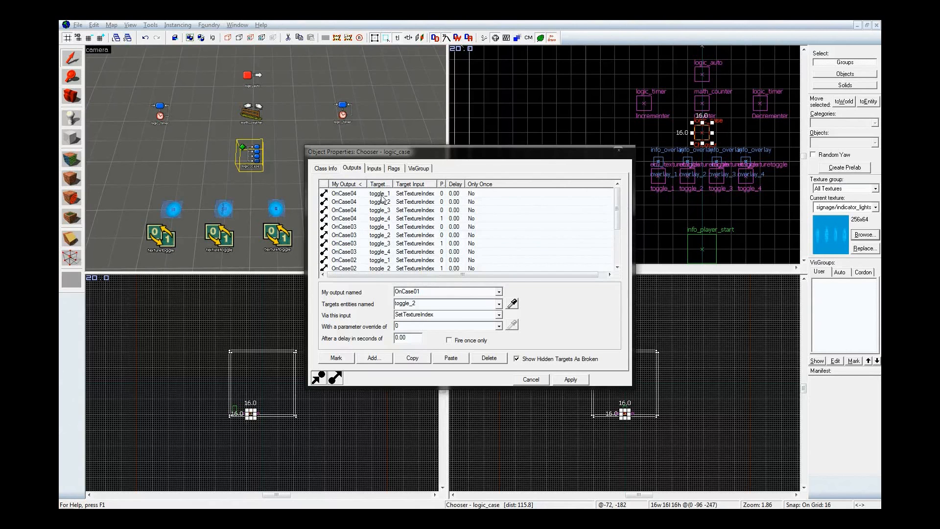
{"action": "left_click", "coordinate": [412, 184]}
{"action": "left_click", "coordinate": [380, 184]}
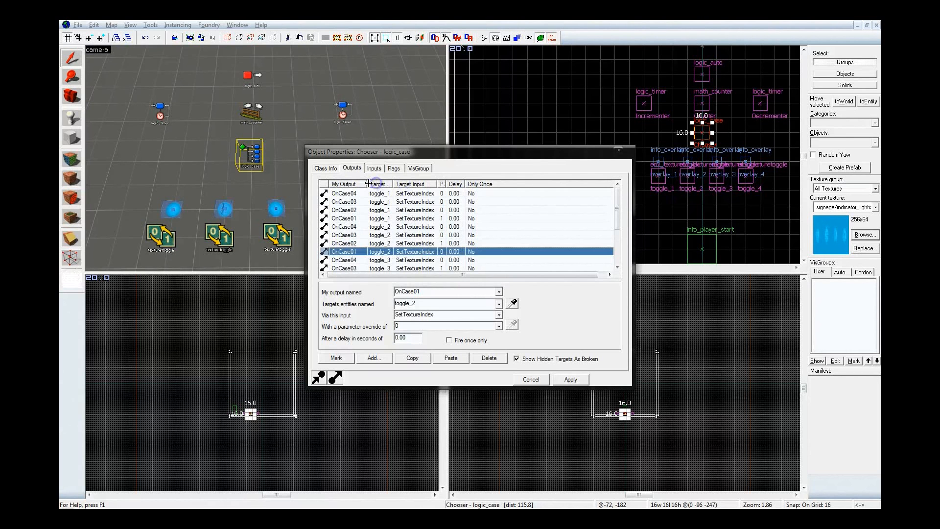
{"action": "left_click", "coordinate": [356, 185]}
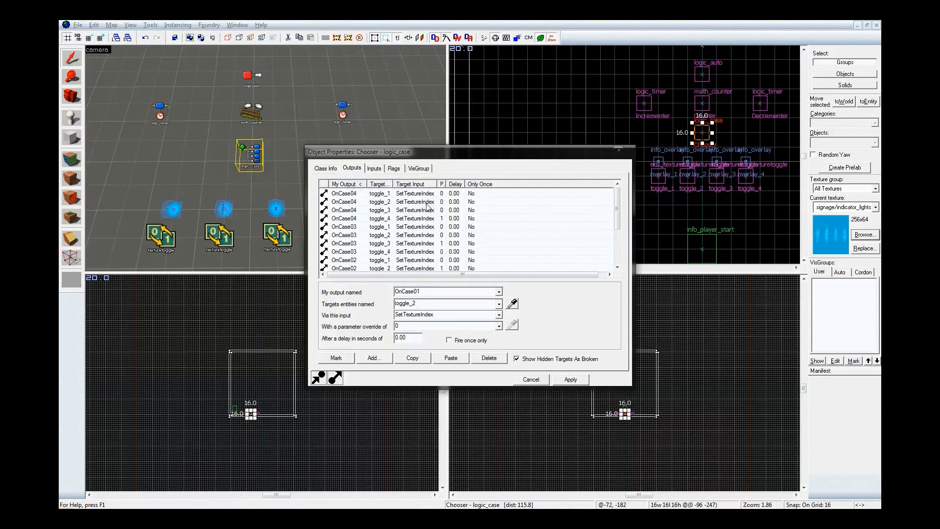
Add a second OnMapSpawn output to the logic_auto that sends SetValue to the Counter with parameter 0, and apply it
{"action": "left_click", "coordinate": [247, 80]}
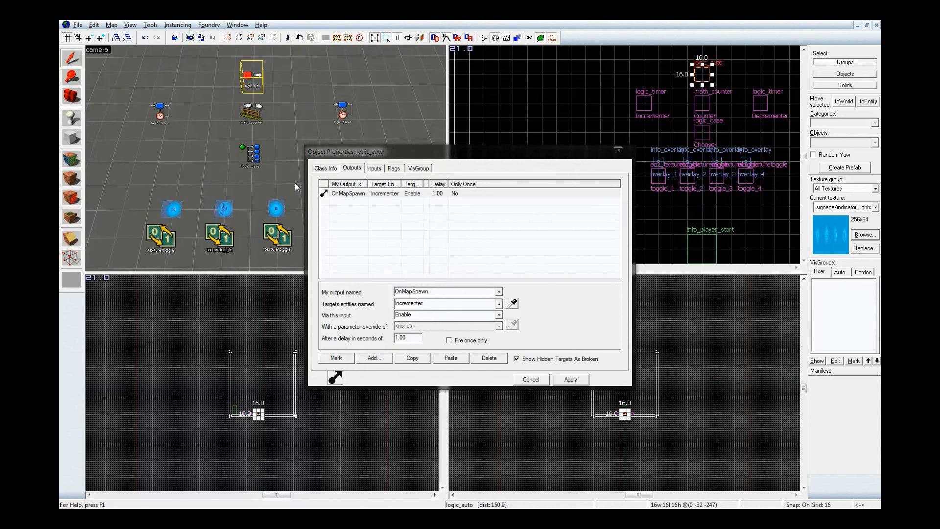
{"action": "left_click", "coordinate": [379, 359]}
{"action": "left_click", "coordinate": [498, 292]}
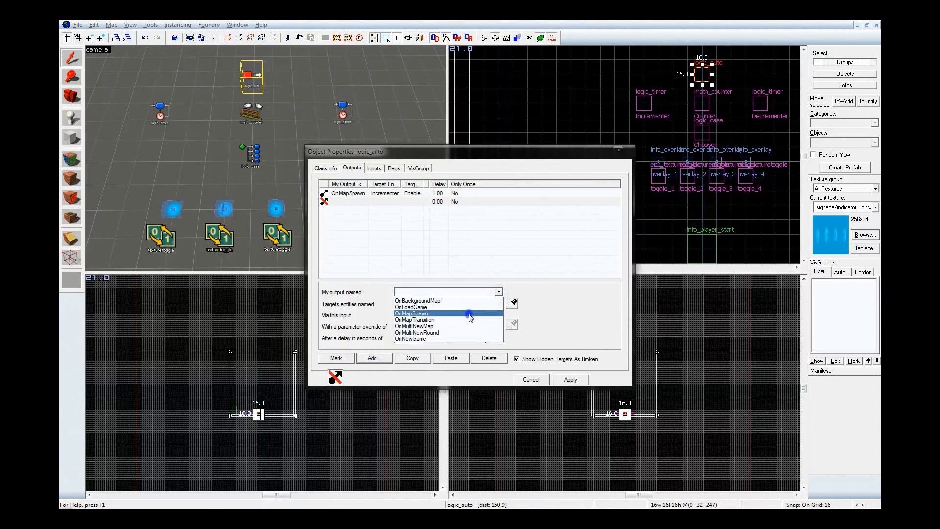
{"action": "left_click", "coordinate": [469, 313]}
{"action": "left_click", "coordinate": [512, 306]}
{"action": "left_click", "coordinate": [256, 111]}
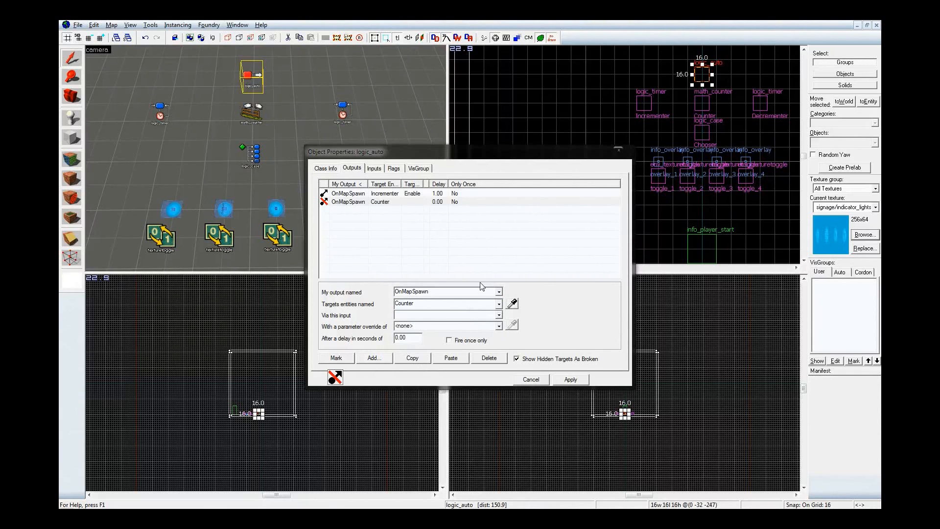
{"action": "left_click", "coordinate": [480, 315]}
{"action": "type", "text": "Set"}
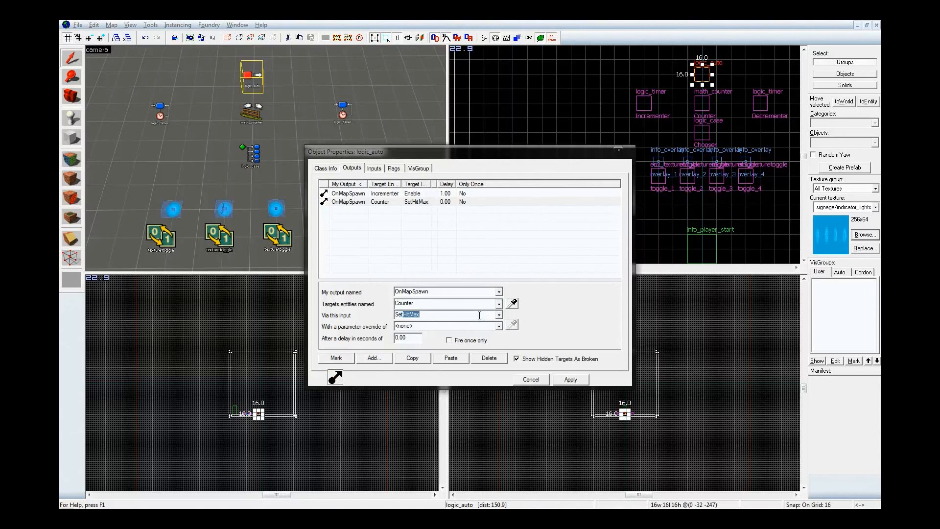
{"action": "type", "text": "Value"}
{"action": "left_click", "coordinate": [471, 326]}
{"action": "type", "text": "0"}
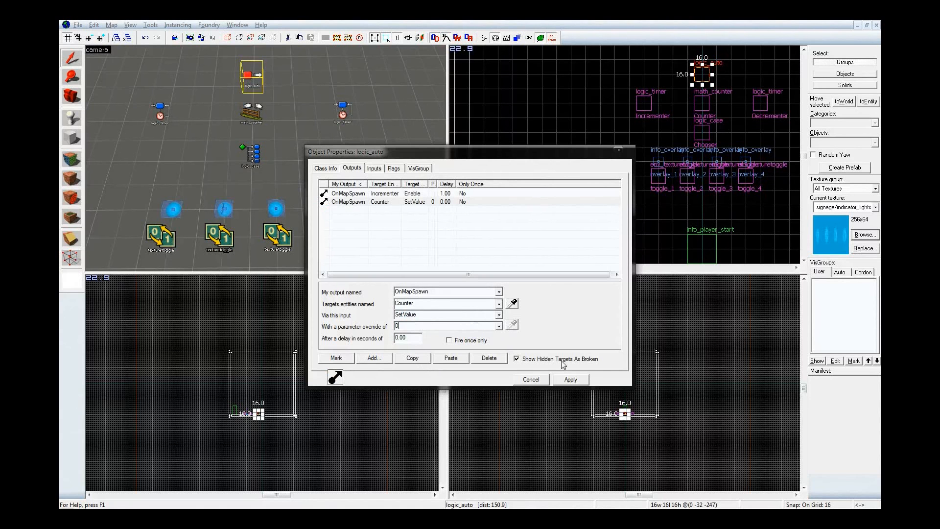
{"action": "left_click", "coordinate": [570, 379]}
Go to the Counter from the logic_auto's SetValue output and examine the Counter's incoming connections
{"action": "left_click", "coordinate": [370, 196]}
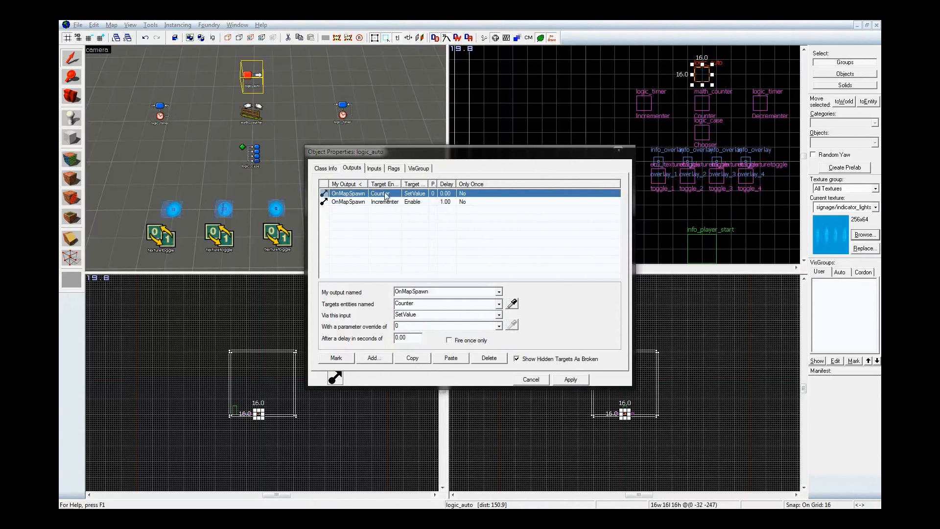
{"action": "left_click", "coordinate": [345, 362]}
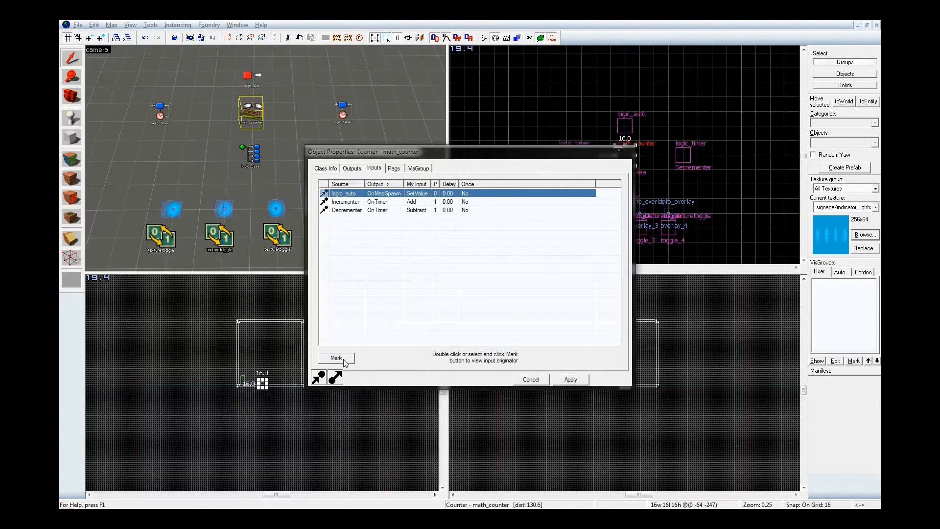
{"action": "left_click", "coordinate": [255, 105]}
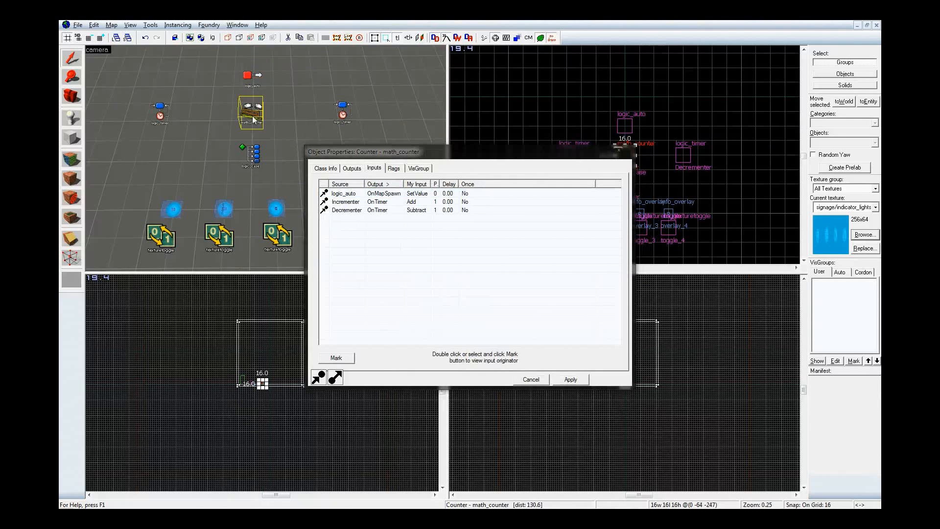
{"action": "left_click", "coordinate": [383, 171]}
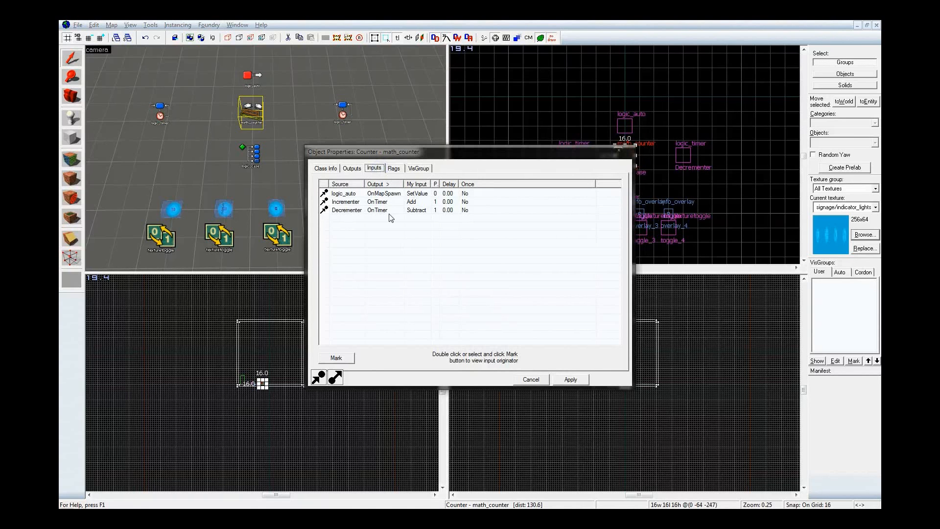
{"action": "left_click", "coordinate": [362, 193]}
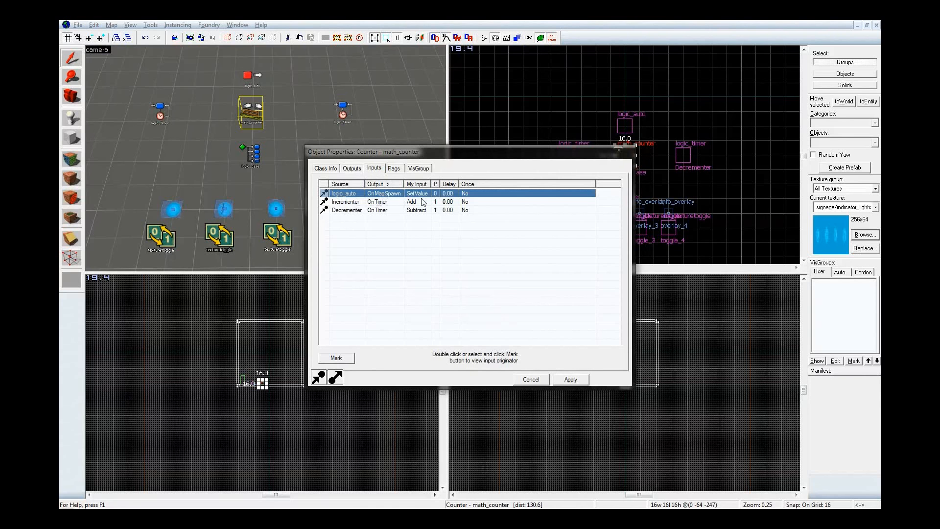
Change the Counter's OnGetValue output that targets the Chooser to OutValue, and apply it
{"action": "left_click", "coordinate": [354, 169]}
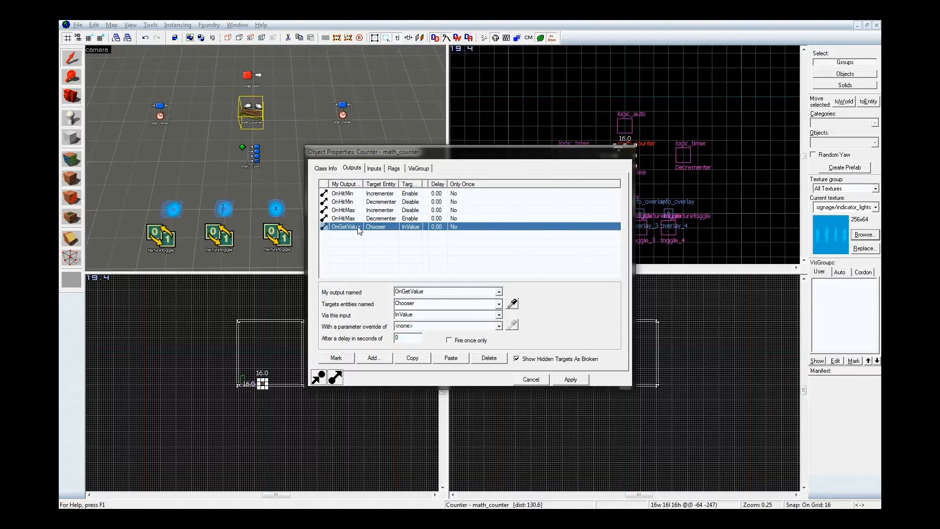
{"action": "left_click", "coordinate": [499, 295]}
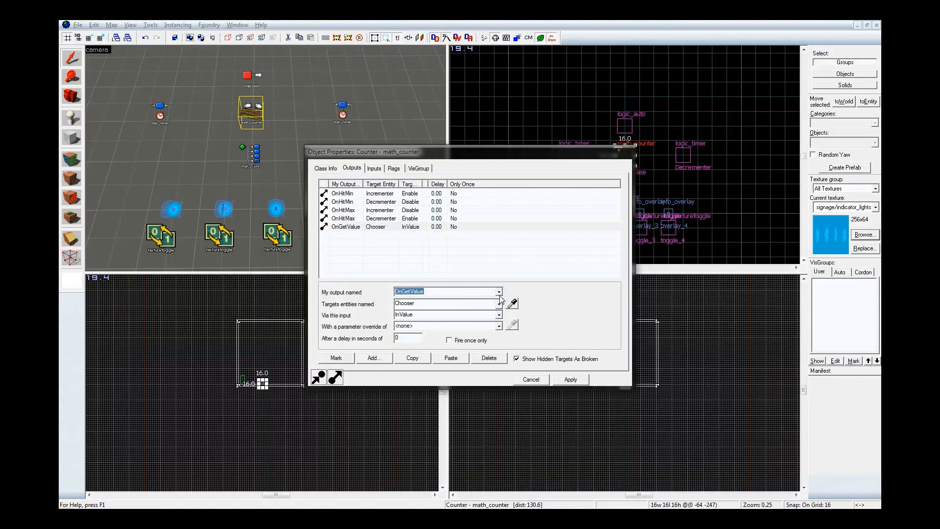
{"action": "left_click", "coordinate": [499, 292]}
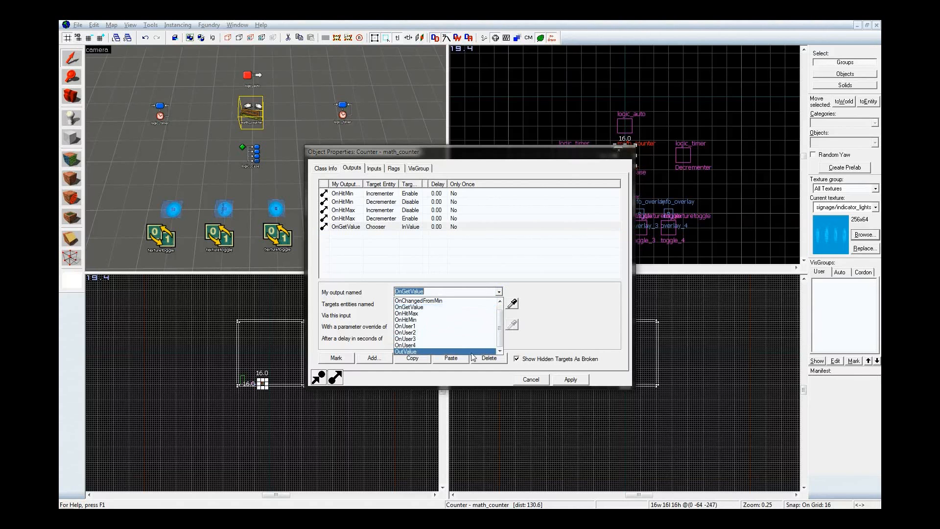
{"action": "left_click", "coordinate": [466, 351]}
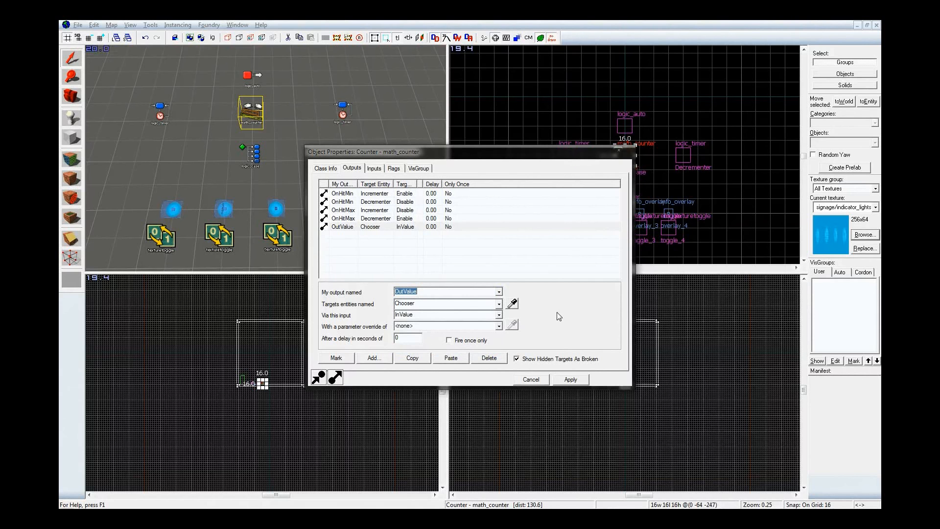
{"action": "left_click", "coordinate": [571, 379]}
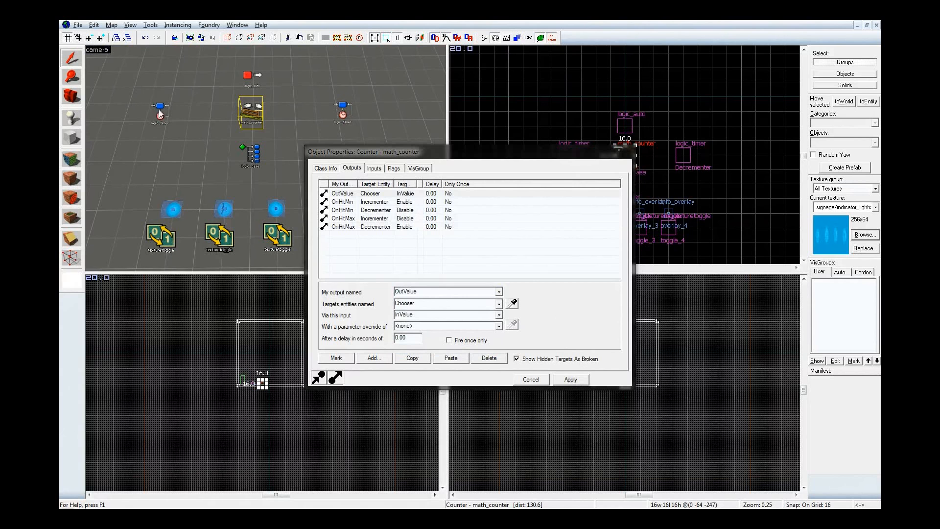
Check the Incrementer's properties, and set the Decrementer's Refire Interval to 1.0 and apply it
{"action": "left_click", "coordinate": [325, 168]}
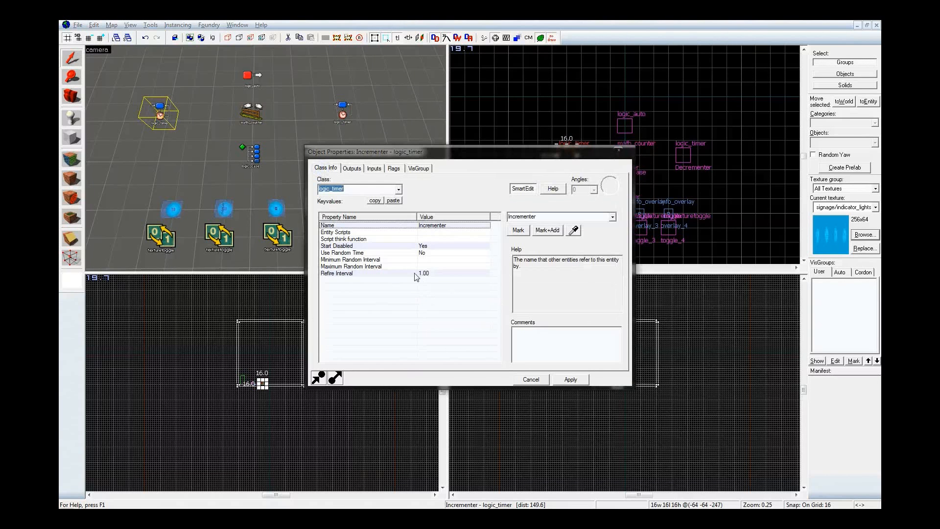
{"action": "left_click", "coordinate": [343, 114]}
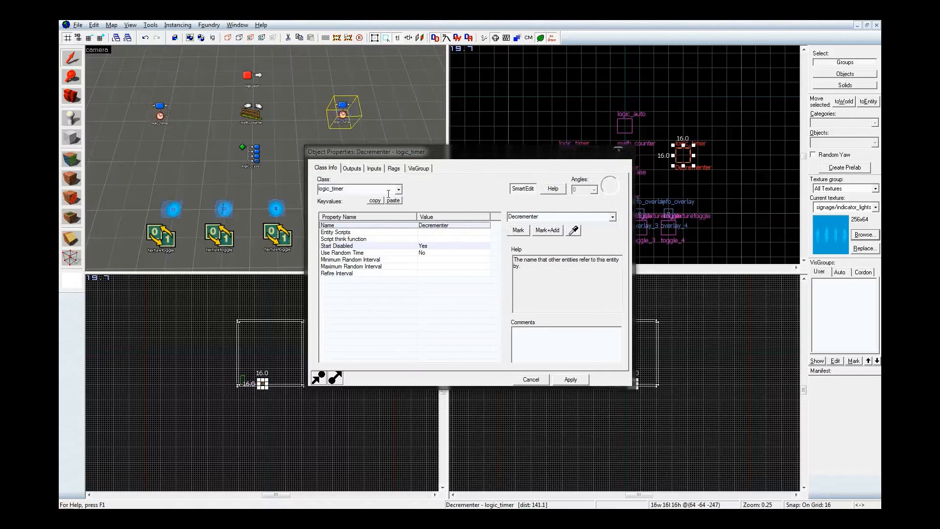
{"action": "left_click", "coordinate": [438, 273]}
{"action": "left_click", "coordinate": [520, 218]}
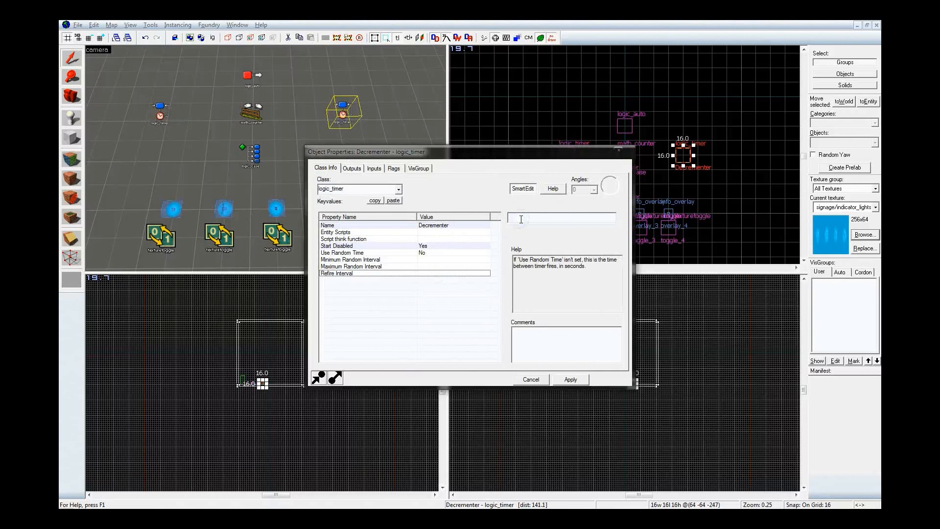
{"action": "type", "text": "1.0"}
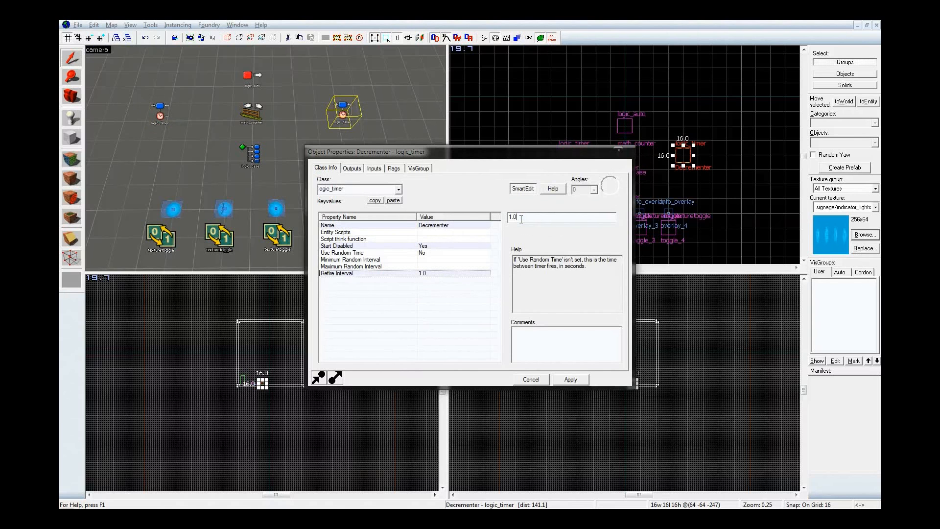
{"action": "left_click", "coordinate": [566, 383]}
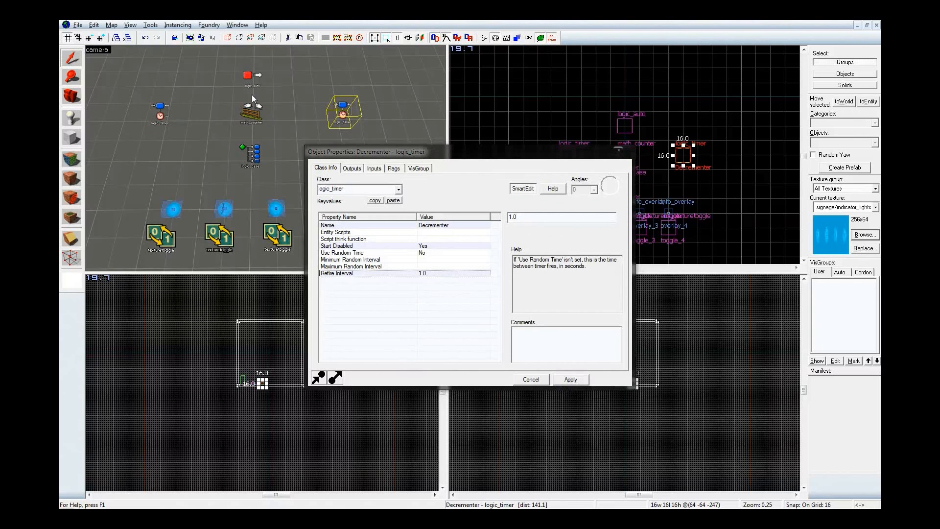
Review the Chooser's case values and the outputs of the logic_auto and the Counter
{"action": "left_click", "coordinate": [250, 149]}
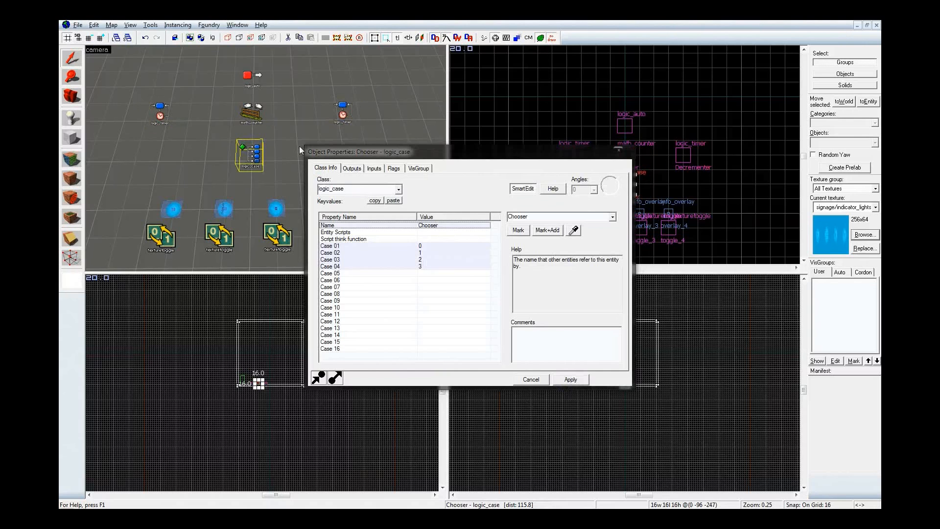
{"action": "left_click", "coordinate": [251, 75]}
{"action": "left_click", "coordinate": [351, 168]}
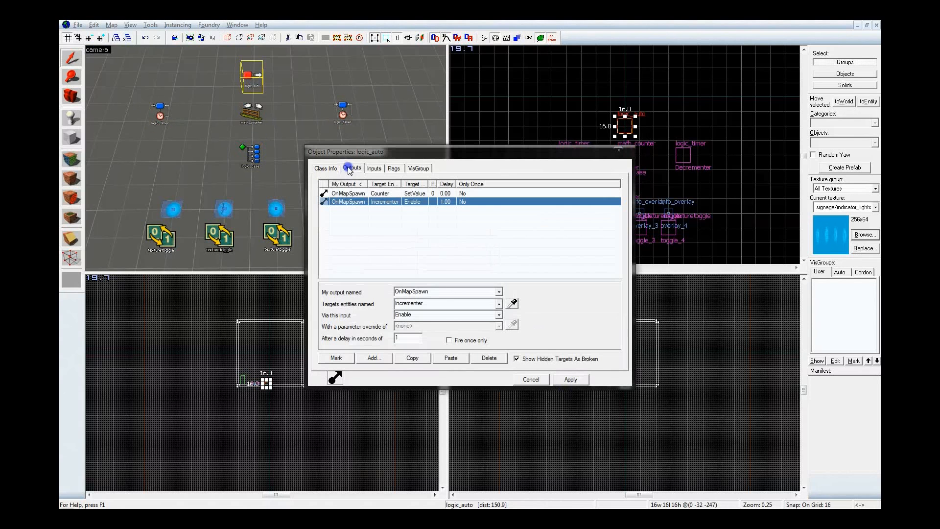
{"action": "left_click", "coordinate": [398, 196]}
{"action": "left_click", "coordinate": [392, 202]}
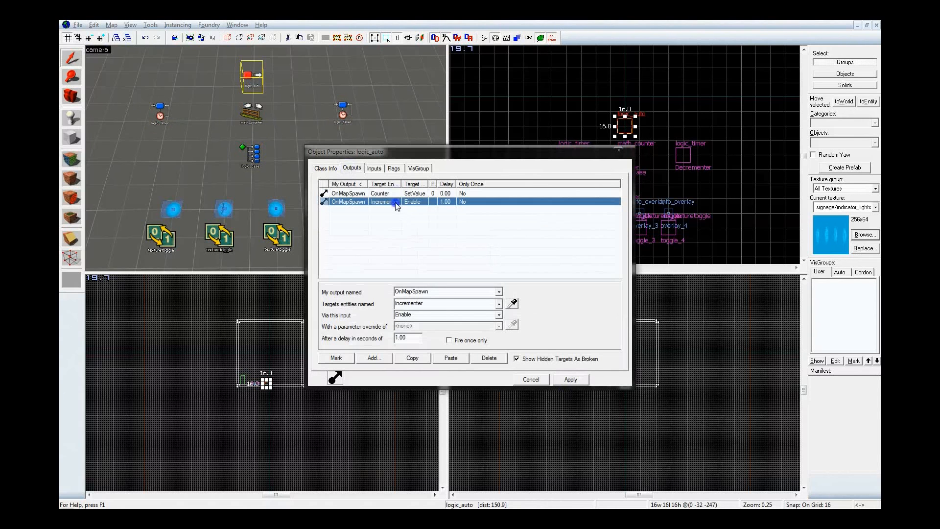
{"action": "left_click", "coordinate": [259, 116]}
{"action": "left_click", "coordinate": [361, 201]}
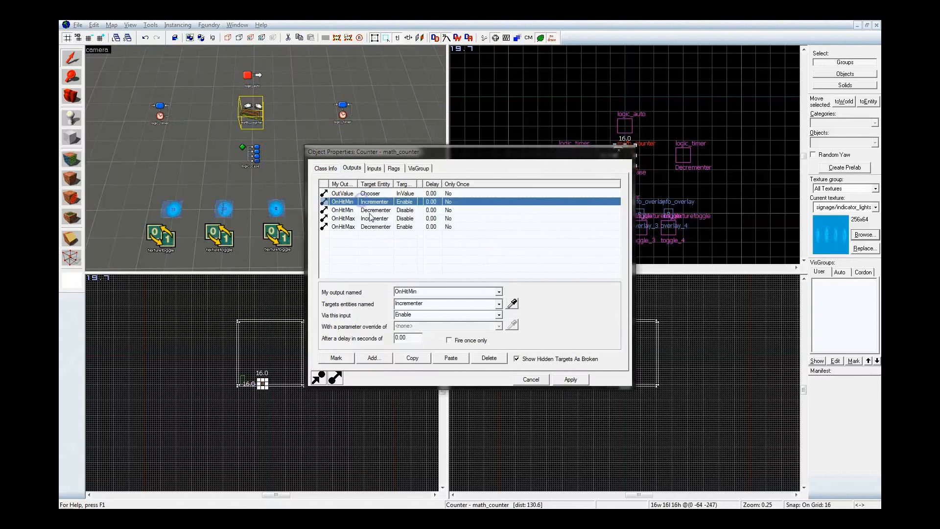
Review the Counter's OnHitMin and OnHitMax outputs that enable and disable the Incrementer and Decrementer
{"action": "left_click", "coordinate": [370, 210]}
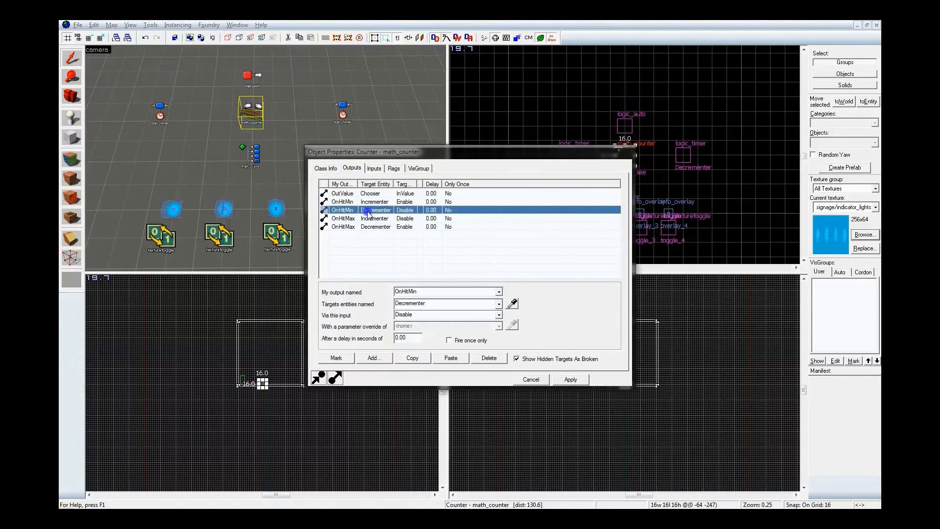
{"action": "left_click", "coordinate": [372, 227]}
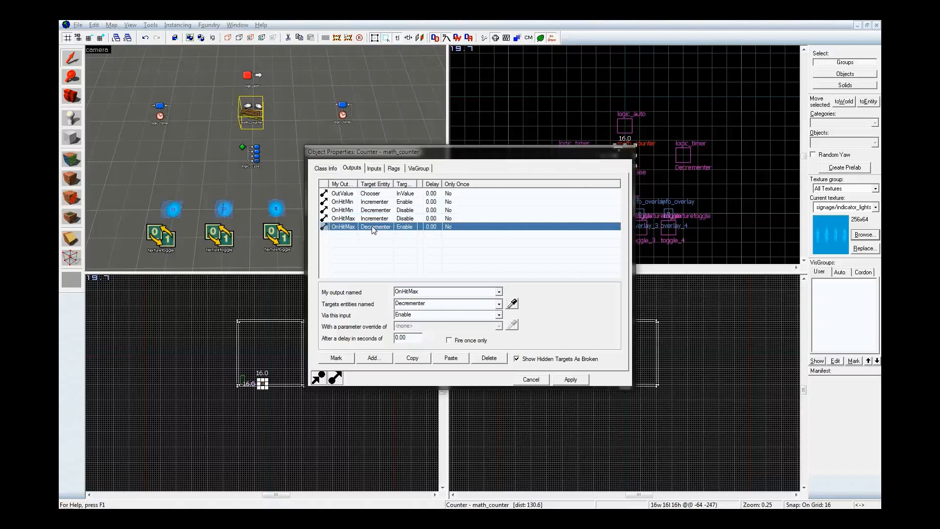
{"action": "left_click", "coordinate": [363, 202]}
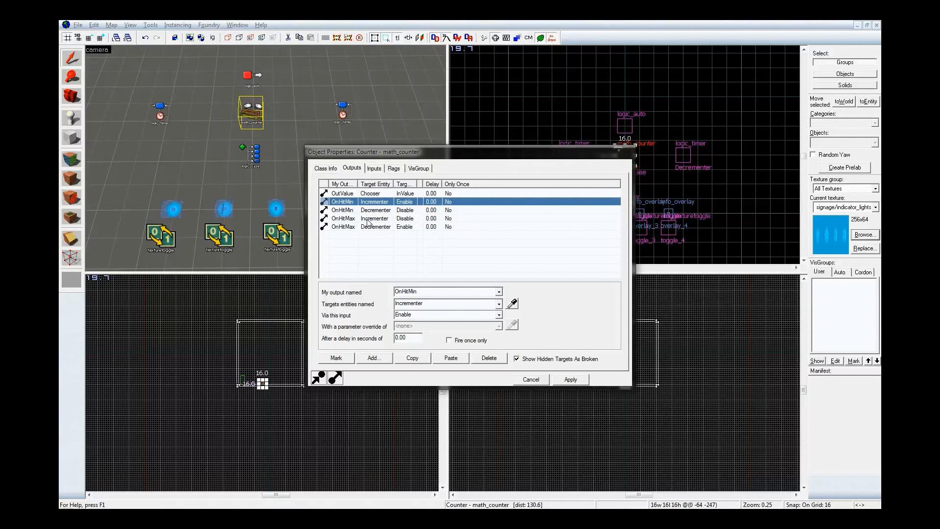
{"action": "left_click", "coordinate": [368, 222]}
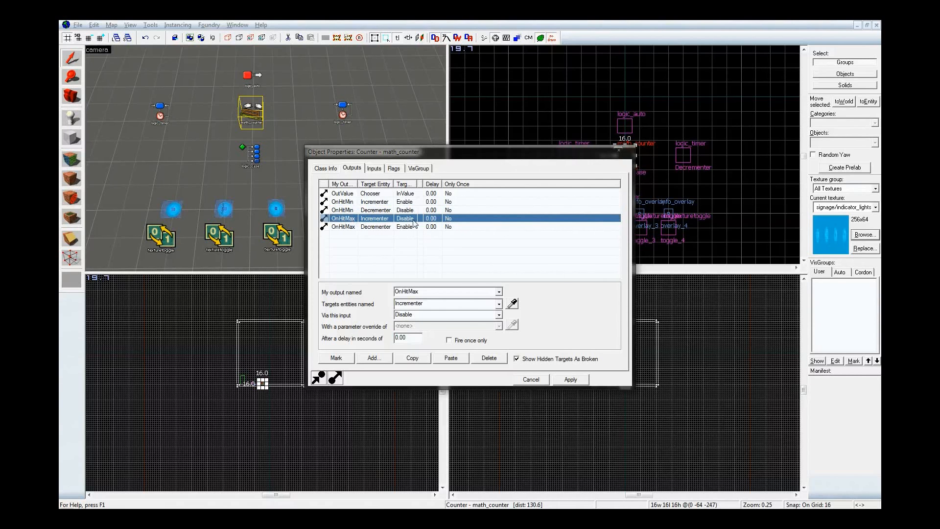
{"action": "left_click", "coordinate": [413, 227]}
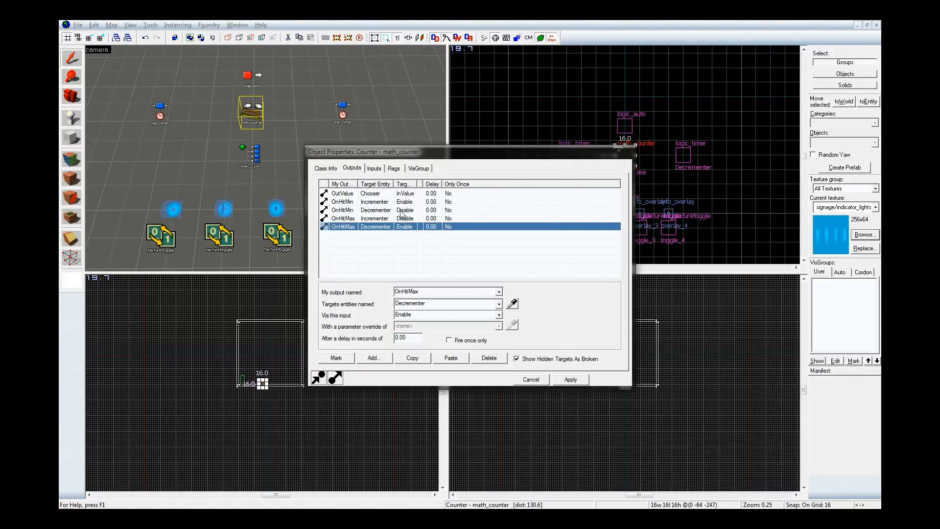
{"action": "left_click", "coordinate": [385, 203]}
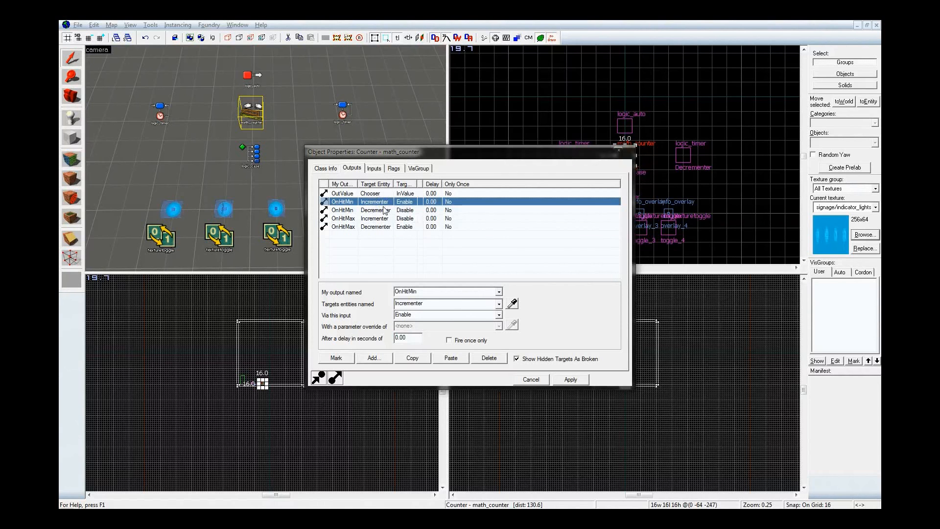
{"action": "left_click", "coordinate": [384, 210]}
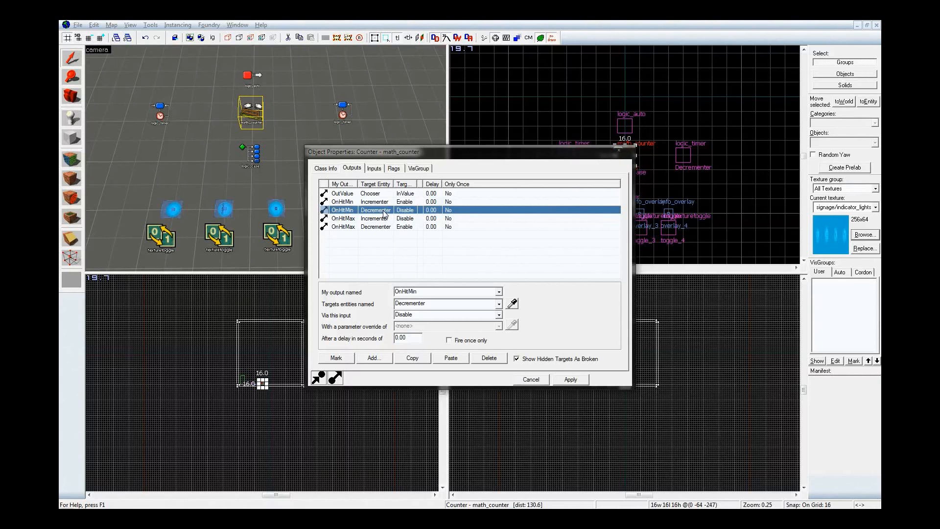
Delete the logic_auto's OnMapSpawn output that enables the Incrementer, and apply the change
{"action": "left_click", "coordinate": [247, 76]}
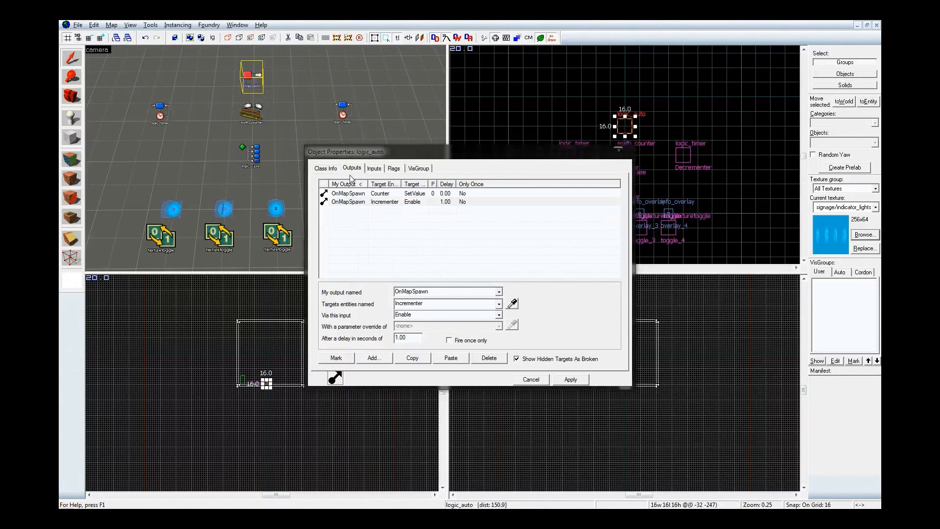
{"action": "left_click", "coordinate": [359, 203]}
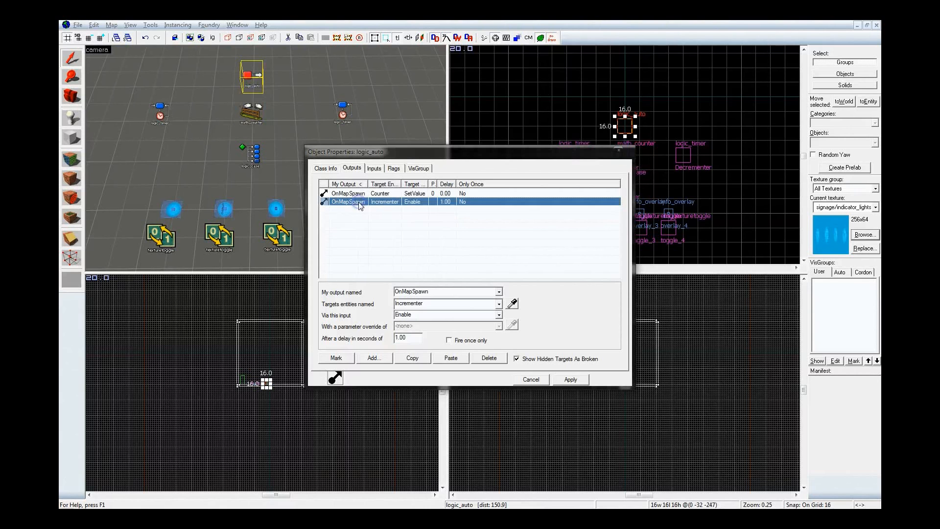
{"action": "left_click", "coordinate": [413, 359]}
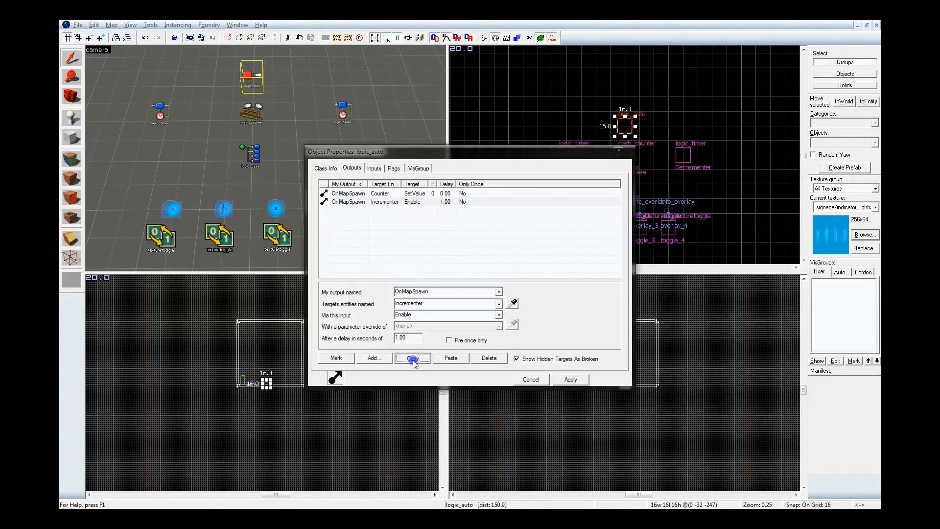
{"action": "left_click", "coordinate": [489, 357]}
{"action": "left_click", "coordinate": [570, 379]}
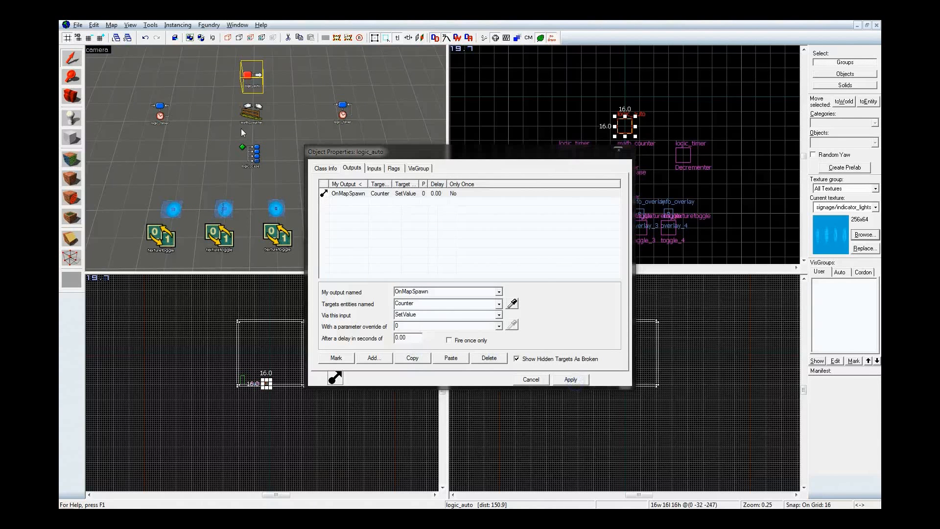
Compile and run the map with BSP and VIS set to Normal and RAD set to No
{"action": "key", "text": "F9"}
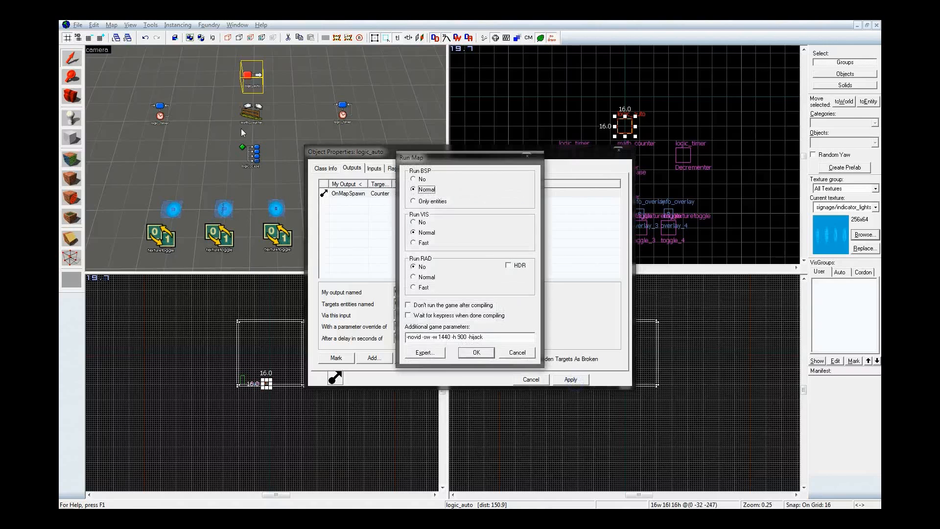
{"action": "key", "text": "Return"}
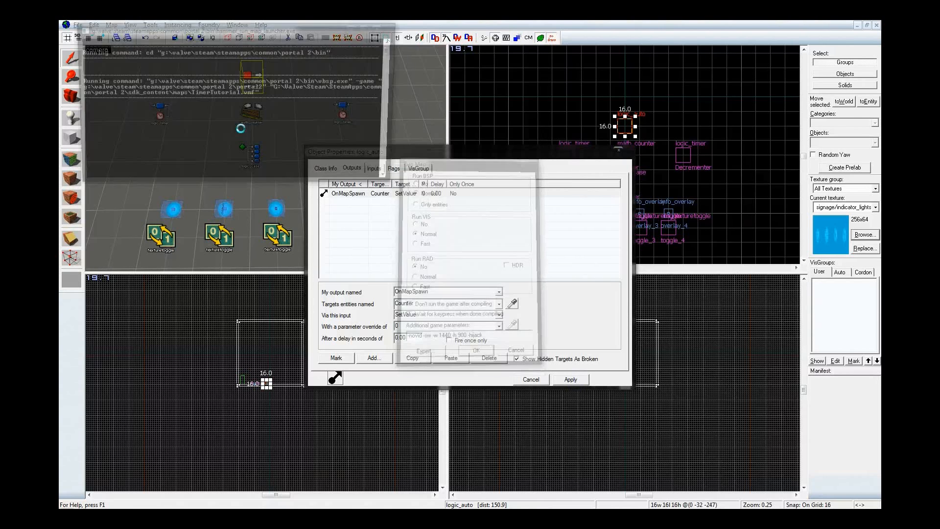
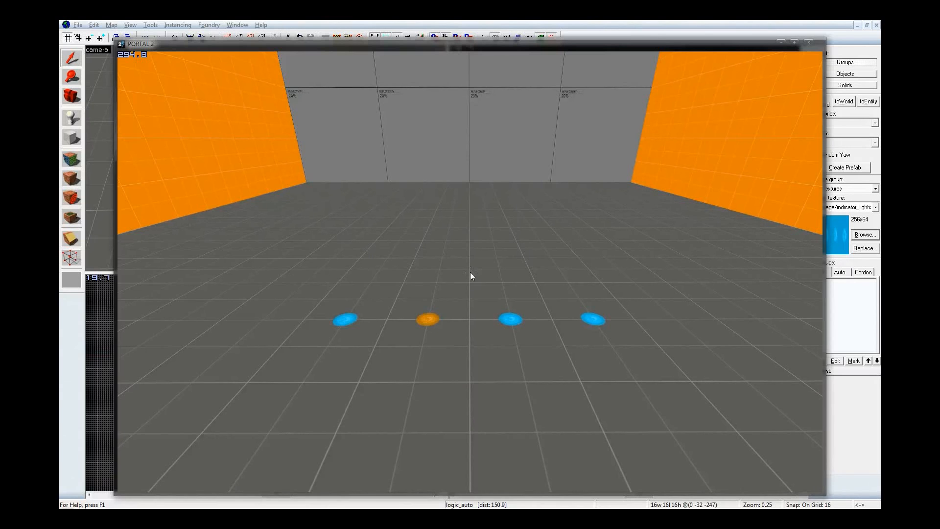
Clear the developer console, turn on entity message drawing with ent_messages_draw 1, and return to the game
{"action": "key", "text": "grave"}
{"action": "type", "text": "clear"}
{"action": "key", "text": "Return"}
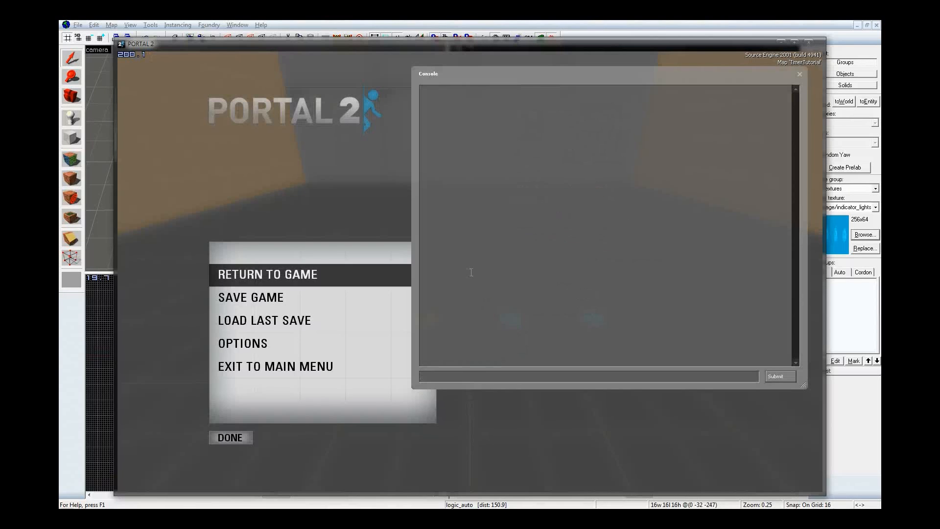
{"action": "type", "text": "ent_messages_draw "}
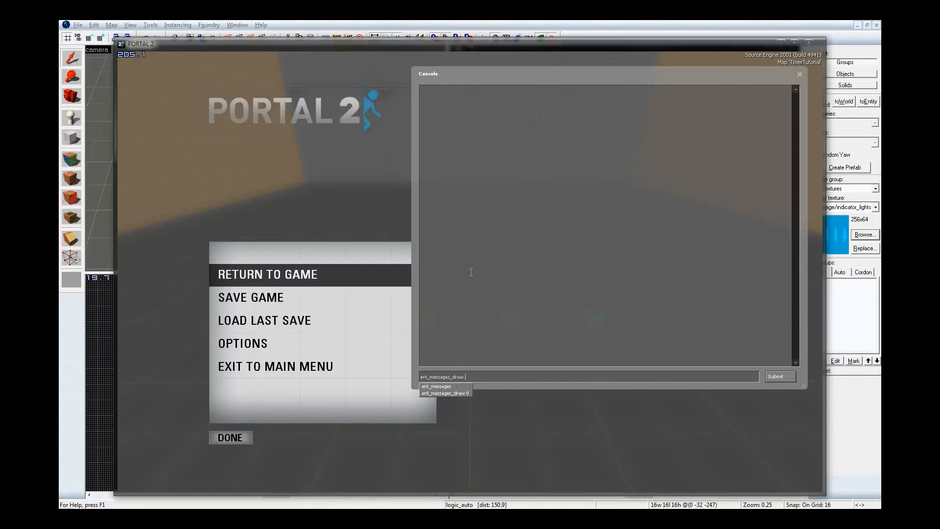
{"action": "type", "text": "1"}
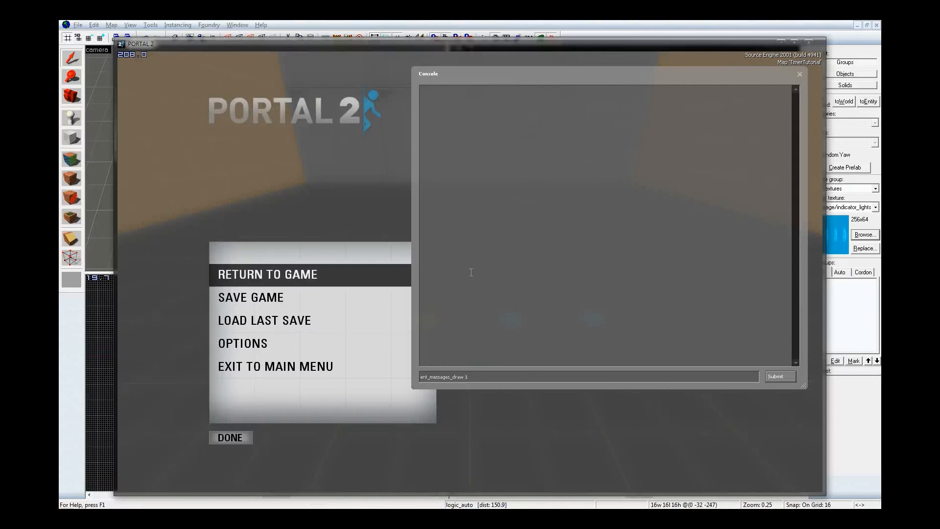
{"action": "key", "text": "Return"}
{"action": "key", "text": "Escape"}
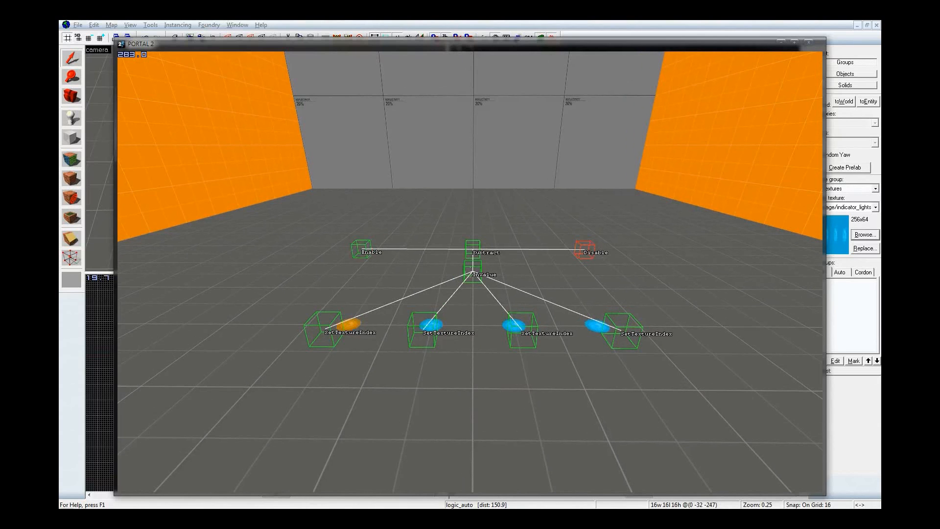
Turn off entity message drawing in the console with ent_messages_draw 0
{"action": "key", "text": "grave"}
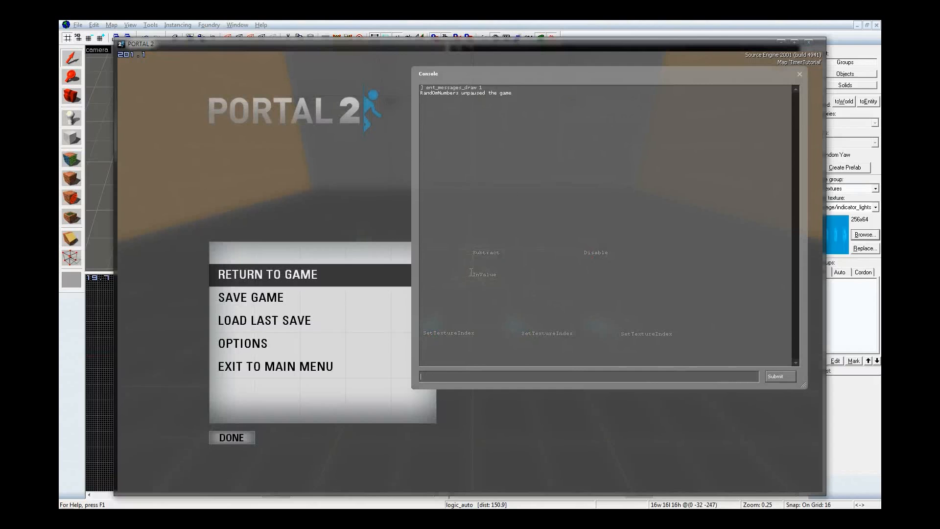
{"action": "key", "text": "Up"}
{"action": "key", "text": "BackSpace"}
{"action": "type", "text": "0"}
{"action": "key", "text": "Return"}
Set developer to 3, clear the console, and resume the game to log entity inputs and outputs
{"action": "type", "text": "dev"}
{"action": "type", "text": "3"}
{"action": "key", "text": "Return"}
{"action": "type", "text": "clear"}
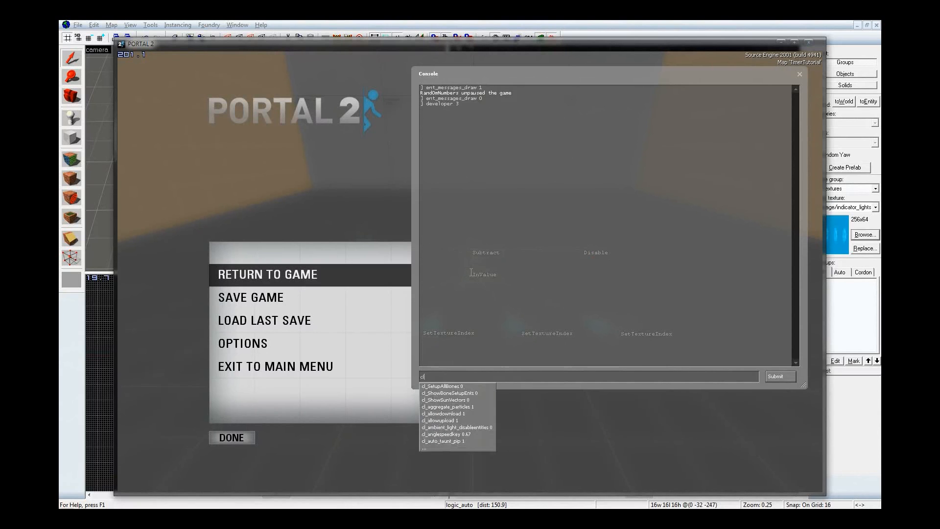
{"action": "key", "text": "Return"}
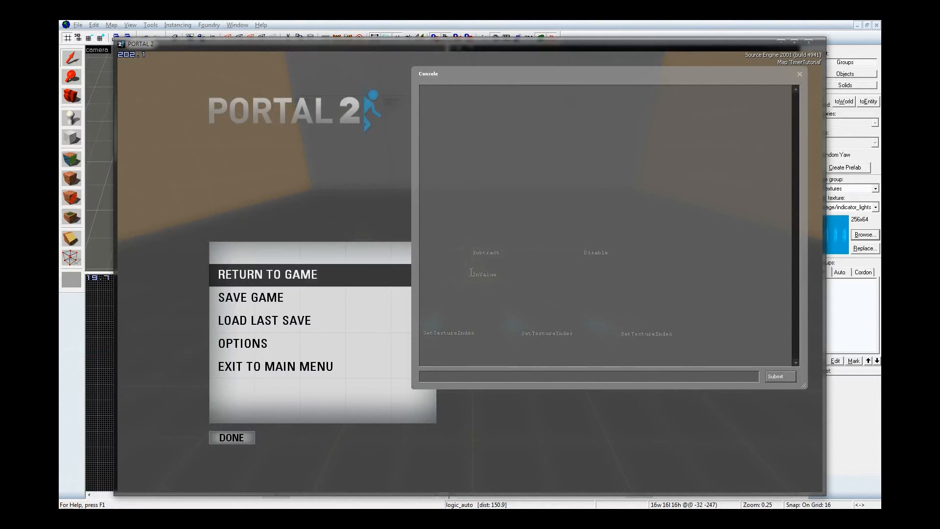
{"action": "key", "text": "Escape"}
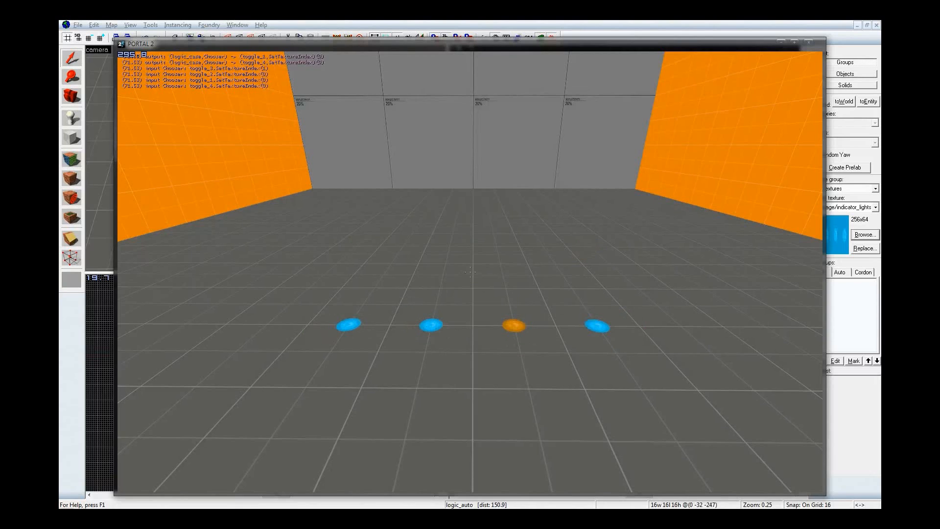
Examine the console log of timed inputs and outputs between the Incrementer, Counter, Decrementer, Chooser and the toggle entities
{"action": "key", "text": "Escape"}
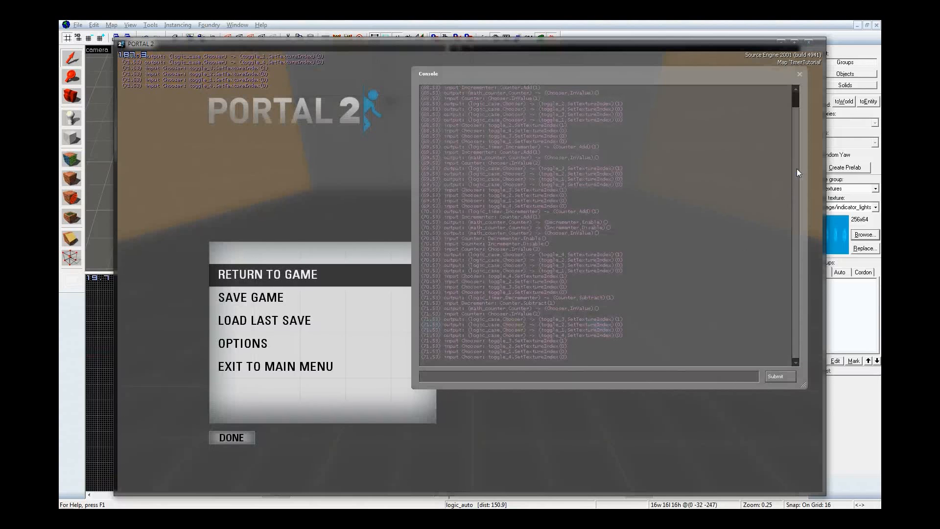
{"action": "scroll", "coordinate": [796, 168], "scroll_direction": "up", "scroll_amount": 1}
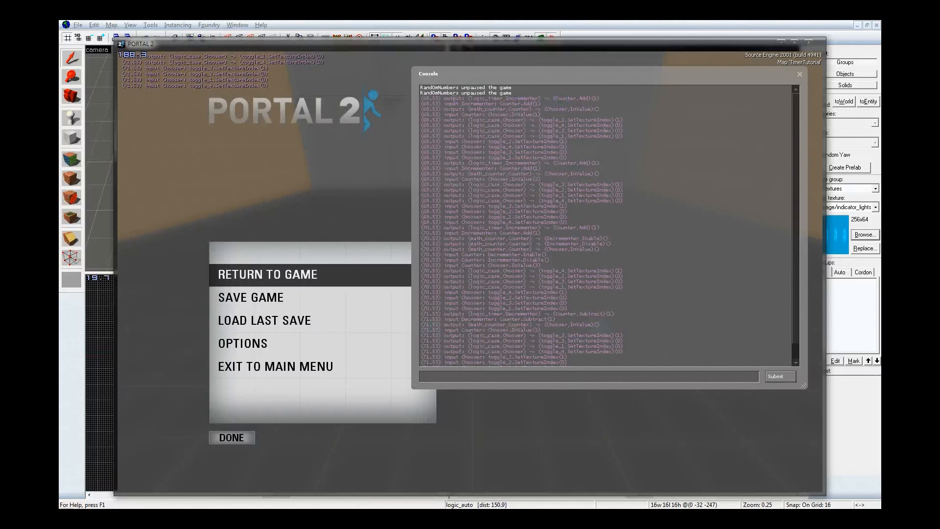
{"action": "left_click_drag", "start_coordinate": [421, 100], "coordinate": [422, 102]}
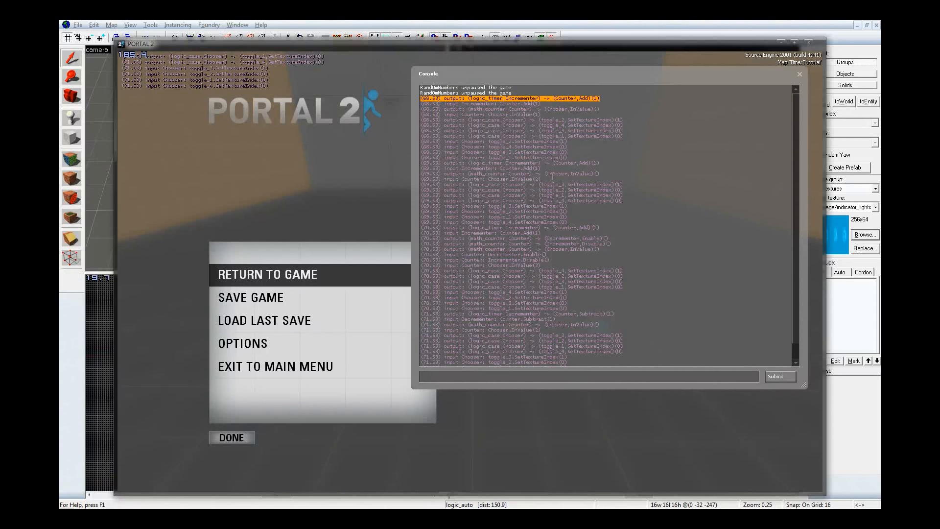
{"action": "scroll", "coordinate": [553, 195], "scroll_direction": "down", "scroll_amount": 1}
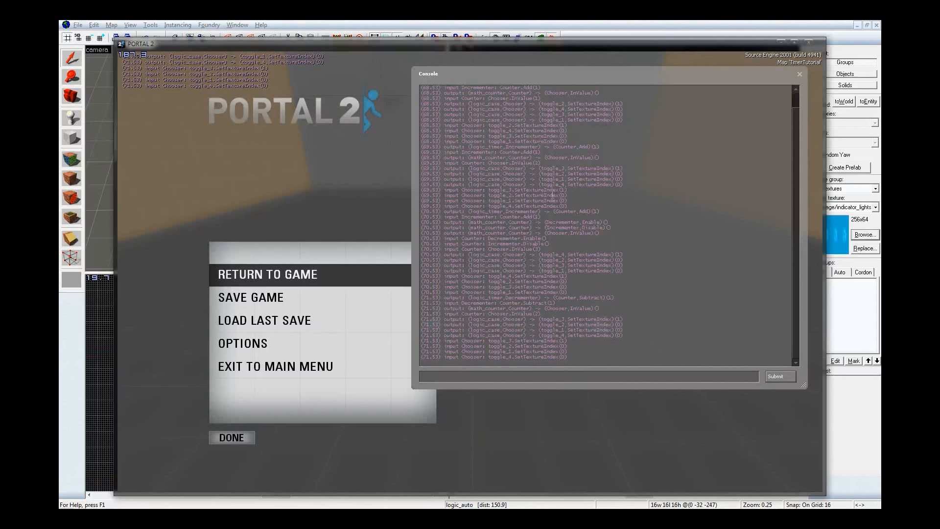
{"action": "scroll", "coordinate": [553, 195], "scroll_direction": "up", "scroll_amount": 1}
{"action": "scroll", "coordinate": [553, 194], "scroll_direction": "down", "scroll_amount": 1}
{"action": "scroll", "coordinate": [552, 195], "scroll_direction": "up", "scroll_amount": 1}
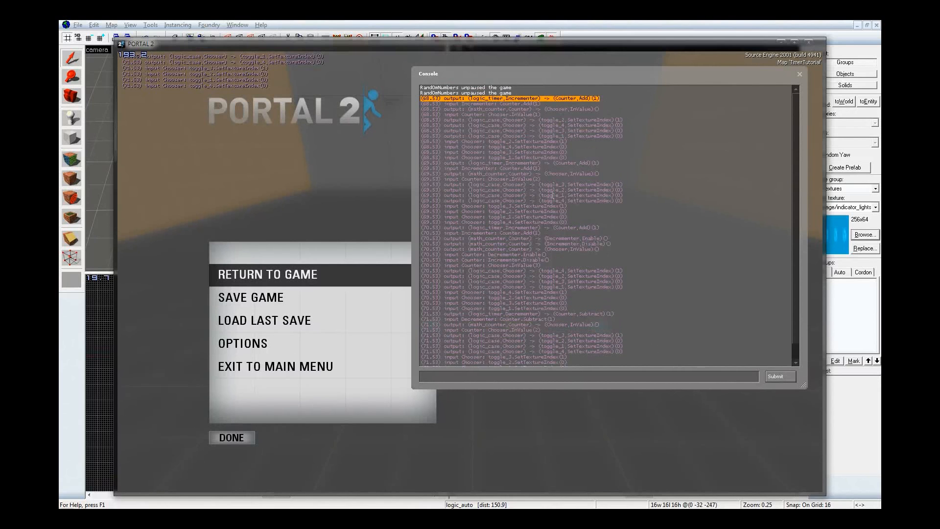
{"action": "scroll", "coordinate": [552, 195], "scroll_direction": "down", "scroll_amount": 1}
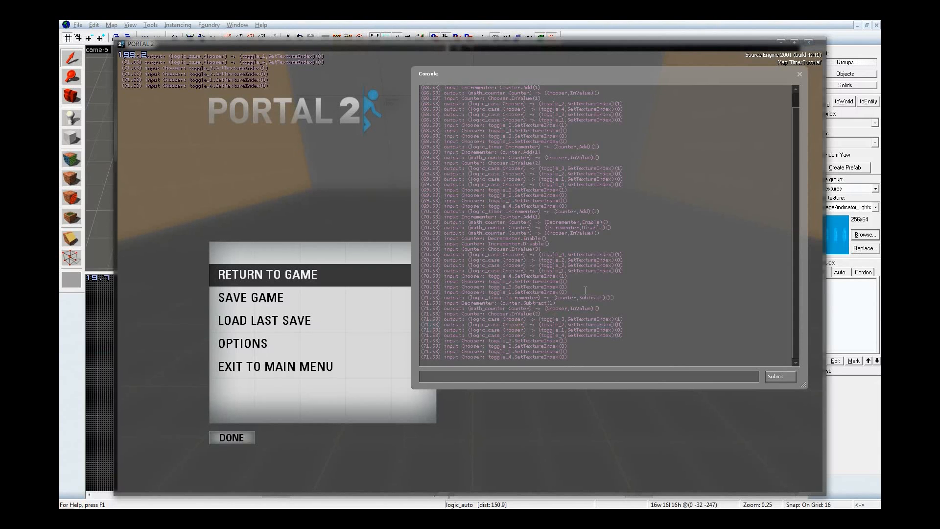
{"action": "left_click_drag", "start_coordinate": [593, 308], "coordinate": [487, 147]}
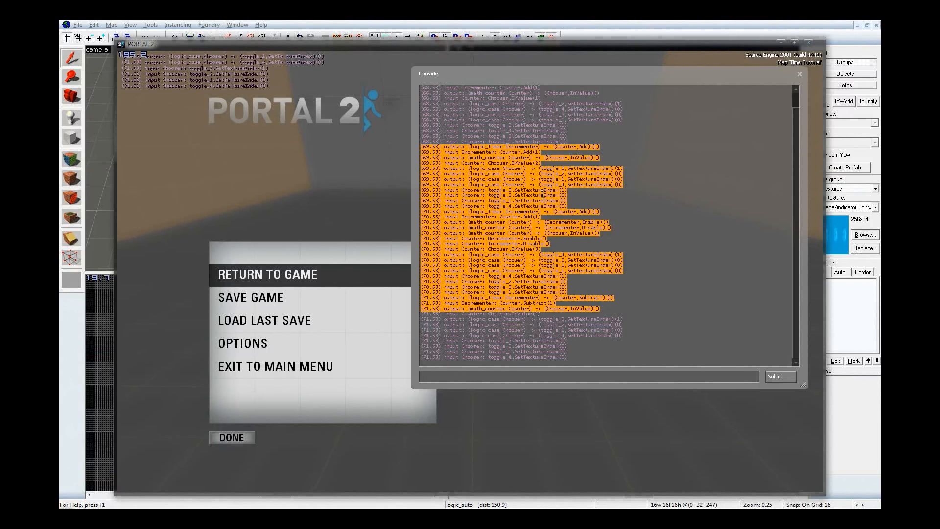
Return to the game and watch the four indicator lights on the floor from close up
{"action": "key", "text": "Escape"}
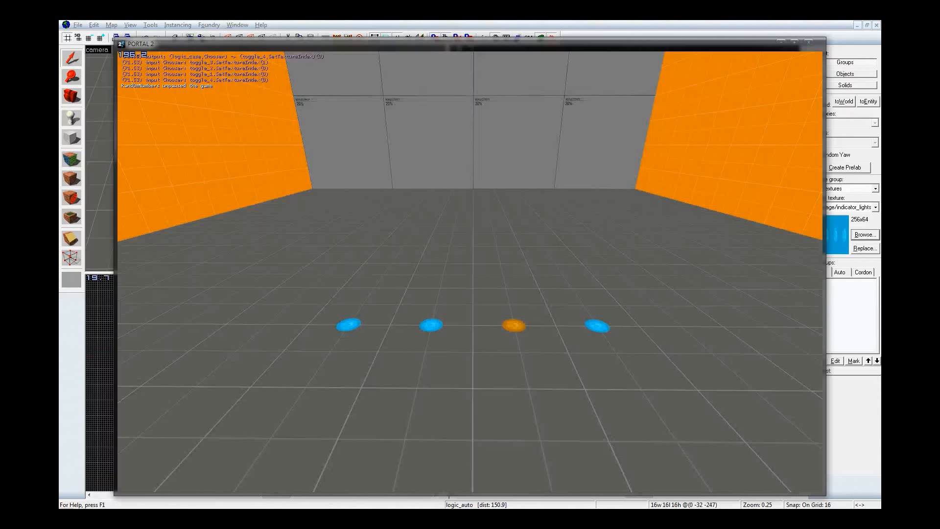
{"action": "key", "text": "a"}
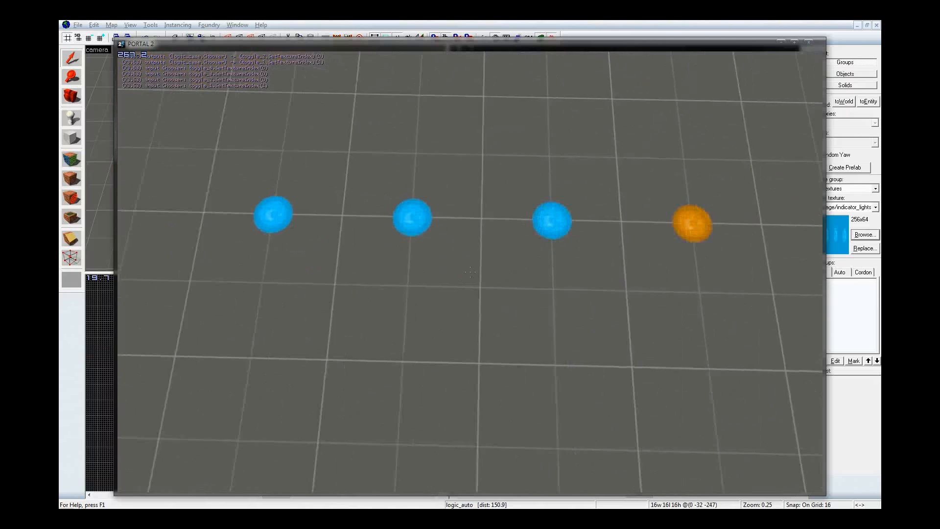
{"action": "key", "text": "d"}
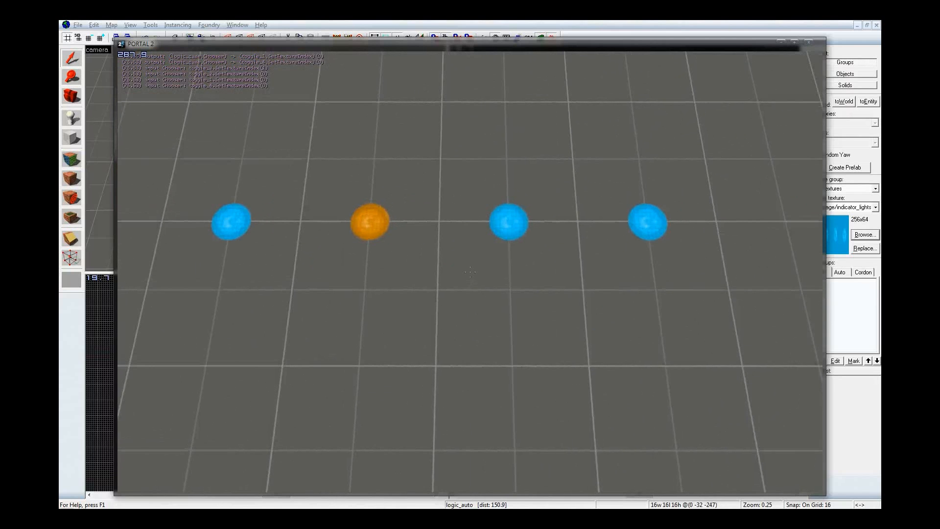